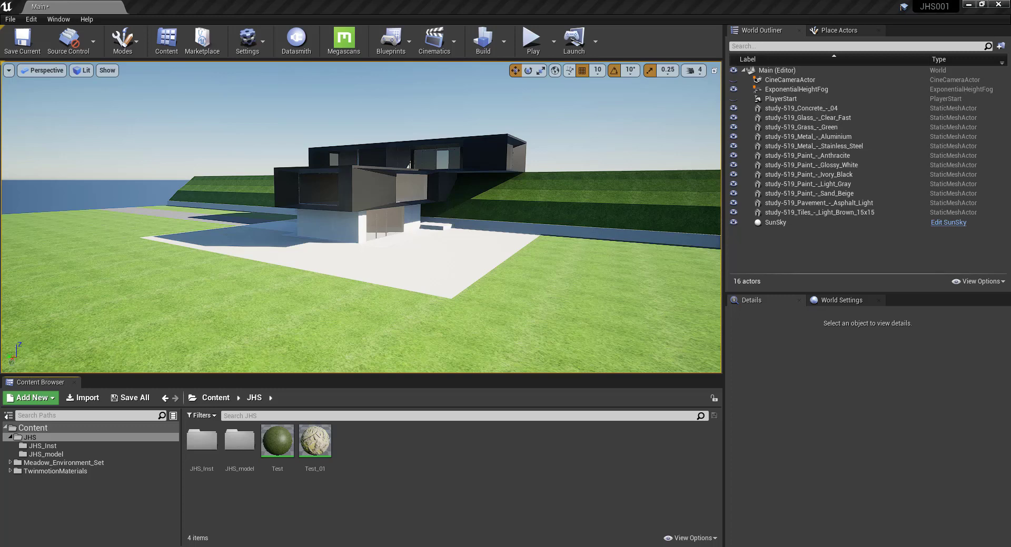
Step: Create a new Material asset in the JHS folder and name it JHS_Ground01
{"action": "right_click", "coordinate": [538, 497]}
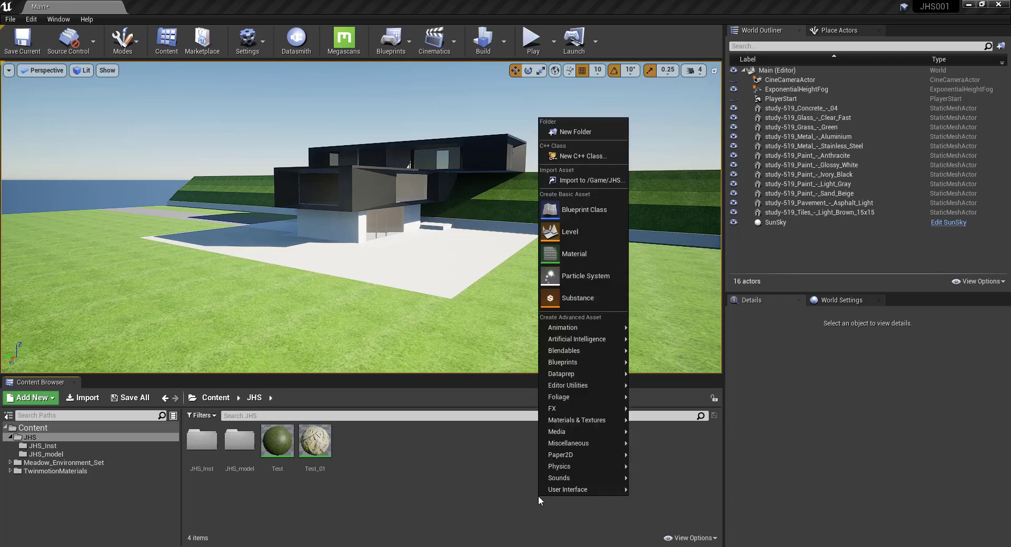
{"action": "left_click", "coordinate": [603, 255]}
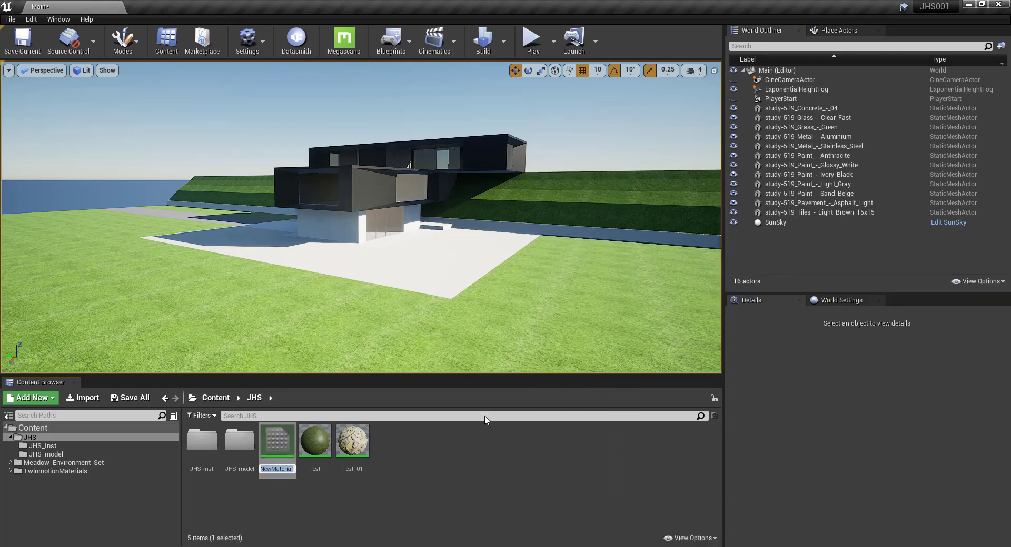
{"action": "type", "text": "JHS"}
{"action": "type", "text": "_"}
{"action": "type", "text": "01"}
{"action": "type", "text": " For"}
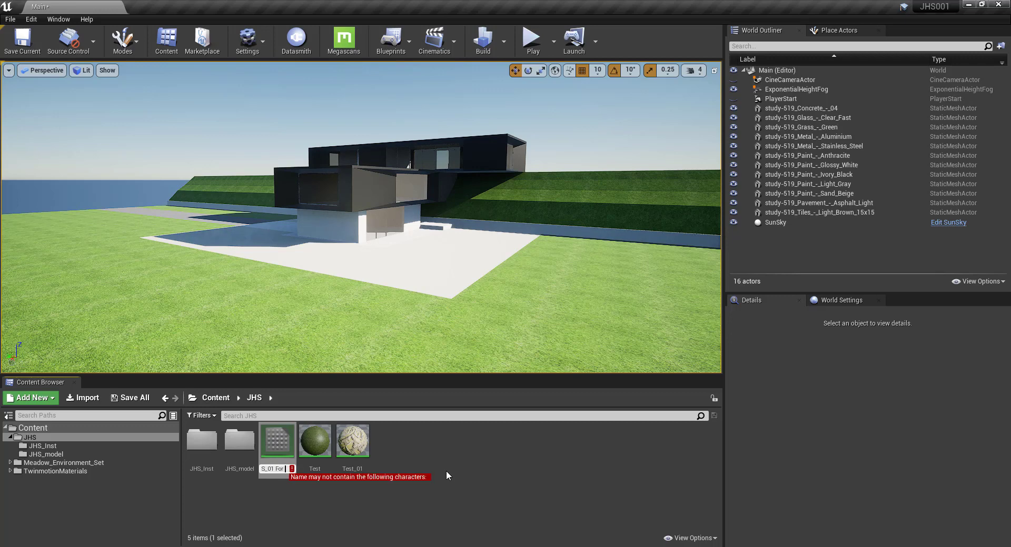
{"action": "key", "text": "BackSpace"}
{"action": "key", "text": "BackSpace"}
{"action": "key", "text": "BackSpace"}
{"action": "key", "text": "BackSpace"}
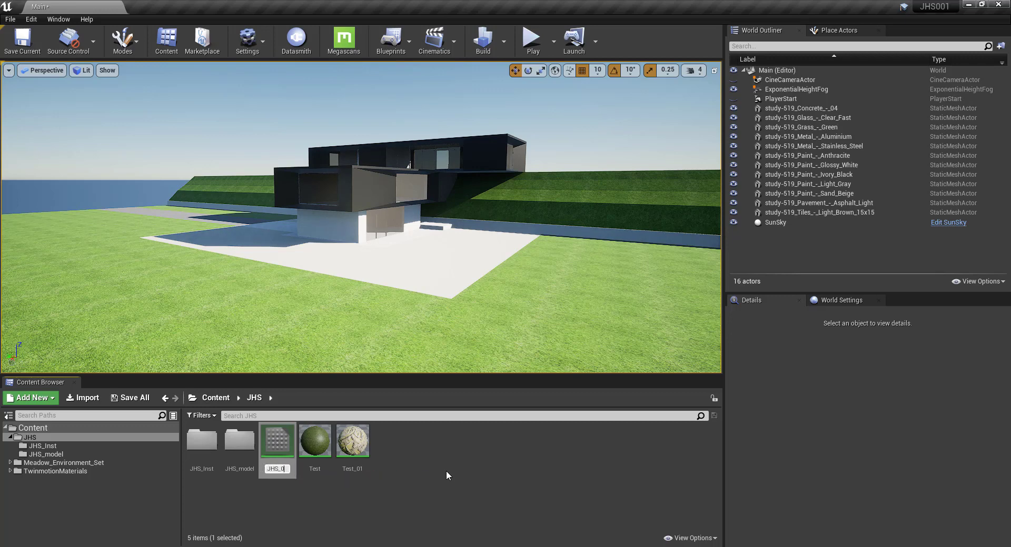
{"action": "key", "text": "BackSpace"}
{"action": "type", "text": "G"}
{"action": "type", "text": "ro"}
{"action": "type", "text": "und01"}
{"action": "key", "text": "Return"}
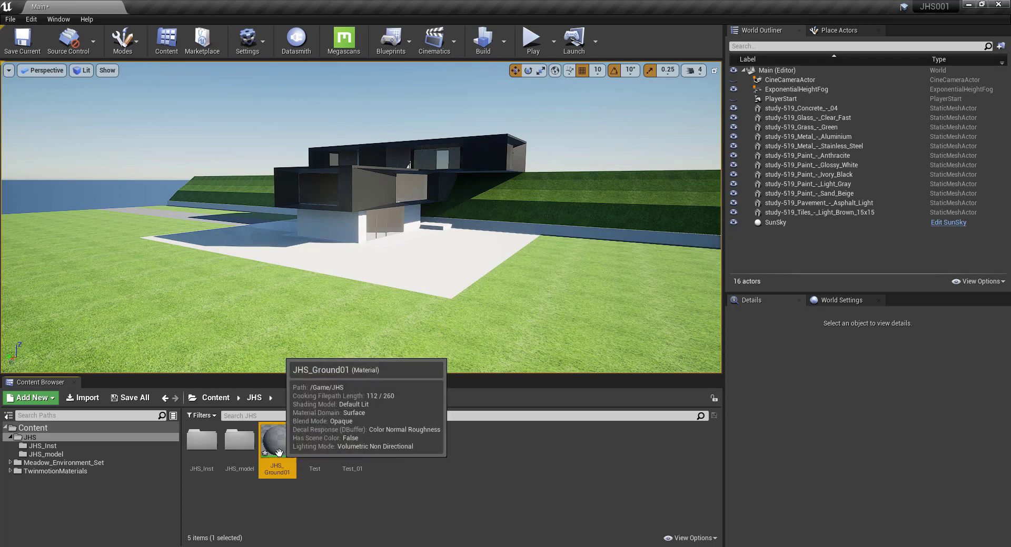
Step: Open JHS_Ground01 in the material editor and browse to TwinmotionMaterials > Materials > Ground > Nature > Textures
{"action": "double_click", "coordinate": [273, 438]}
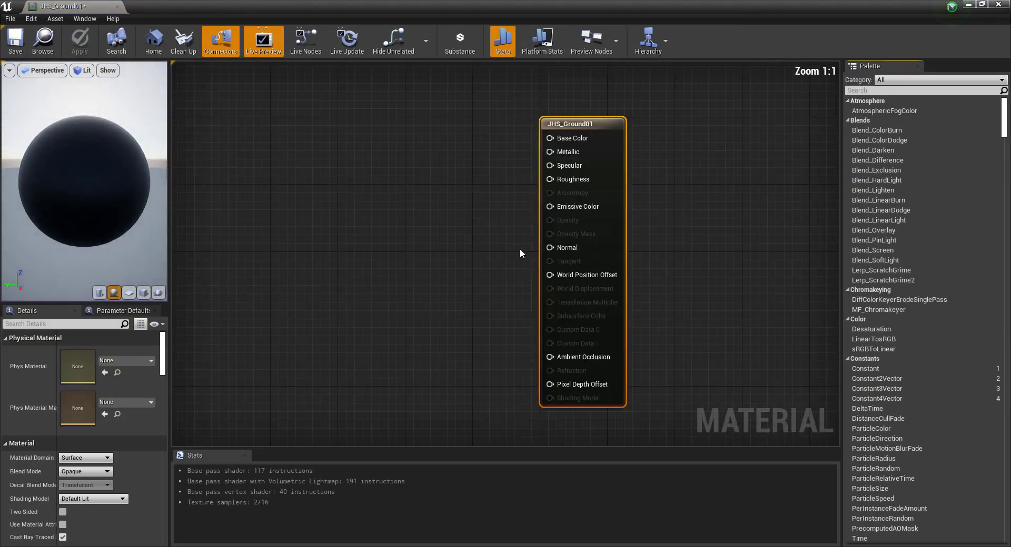
{"action": "left_click", "coordinate": [982, 5]}
{"action": "scroll", "coordinate": [529, 223], "scroll_direction": "down", "scroll_amount": 3}
{"action": "scroll", "coordinate": [519, 228], "scroll_direction": "down", "scroll_amount": 5}
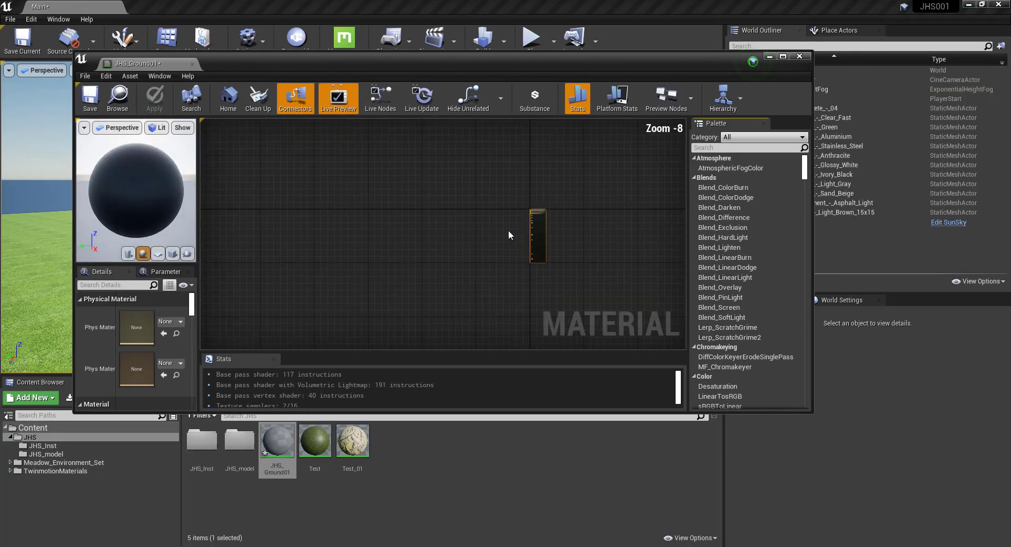
{"action": "left_click", "coordinate": [10, 471]}
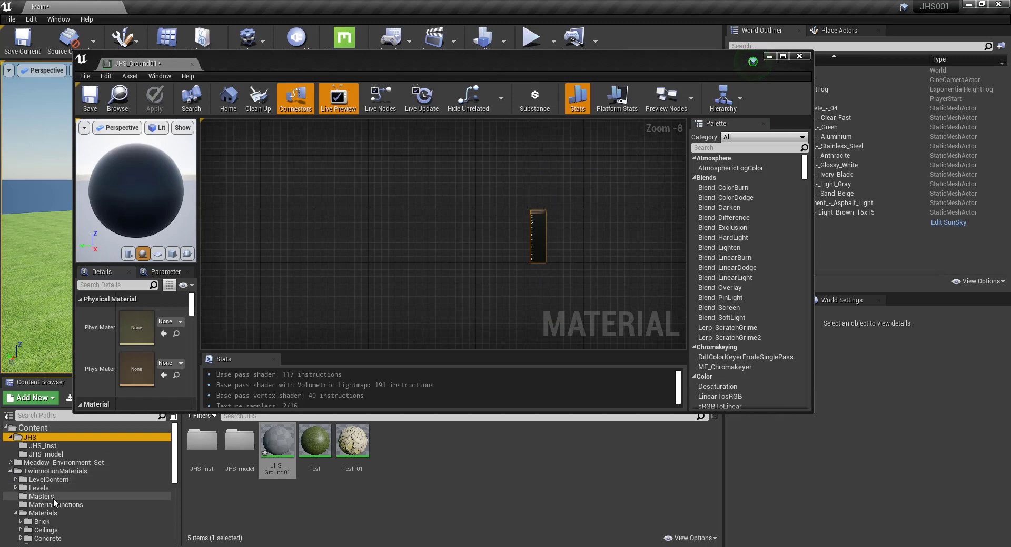
{"action": "scroll", "coordinate": [55, 500], "scroll_direction": "down", "scroll_amount": 5}
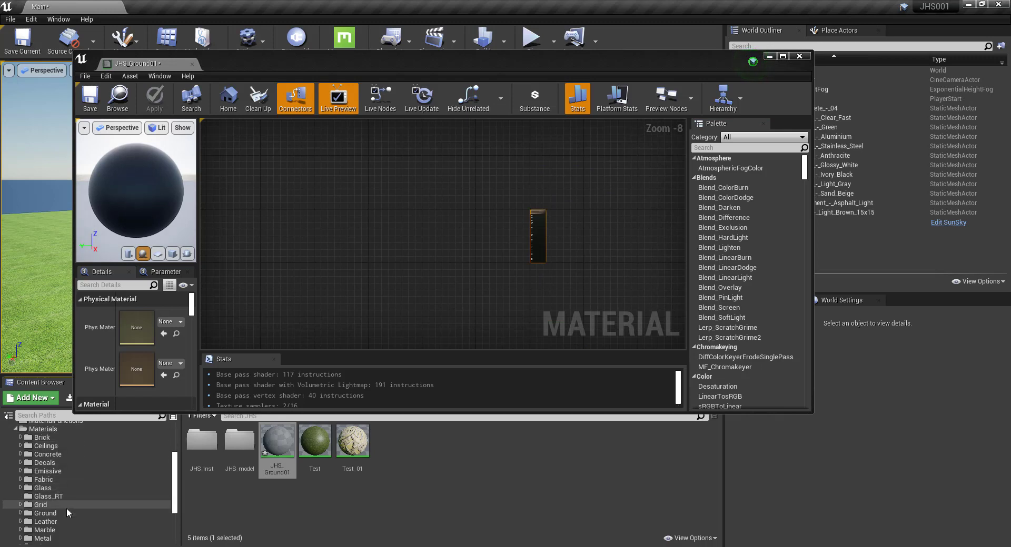
{"action": "left_click", "coordinate": [53, 513]}
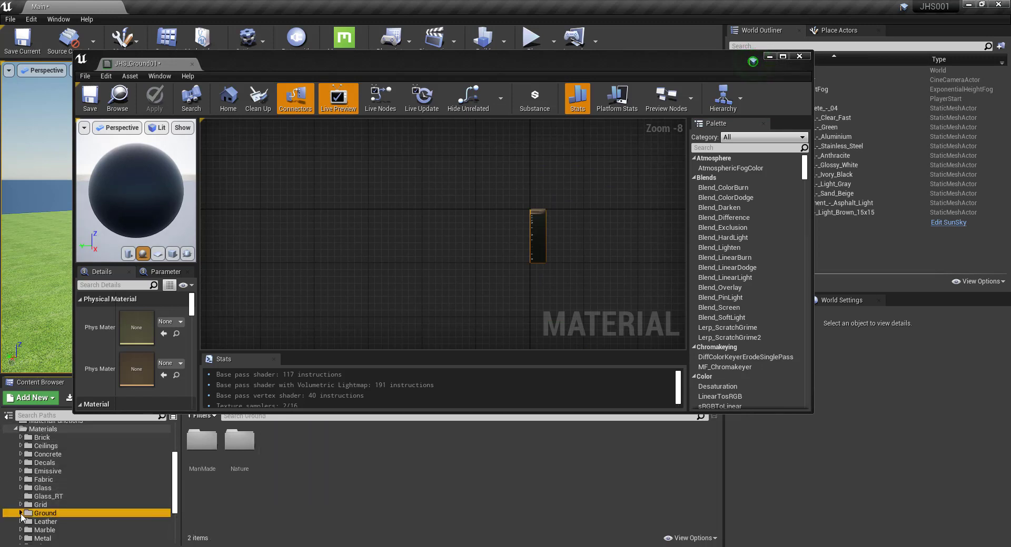
{"action": "left_click", "coordinate": [50, 530]}
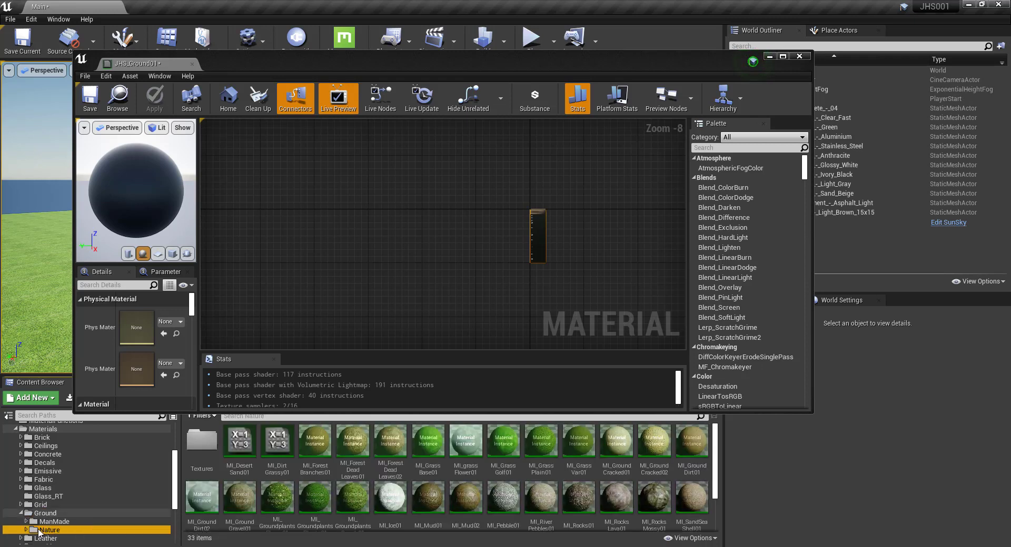
{"action": "scroll", "coordinate": [58, 516], "scroll_direction": "down", "scroll_amount": 3}
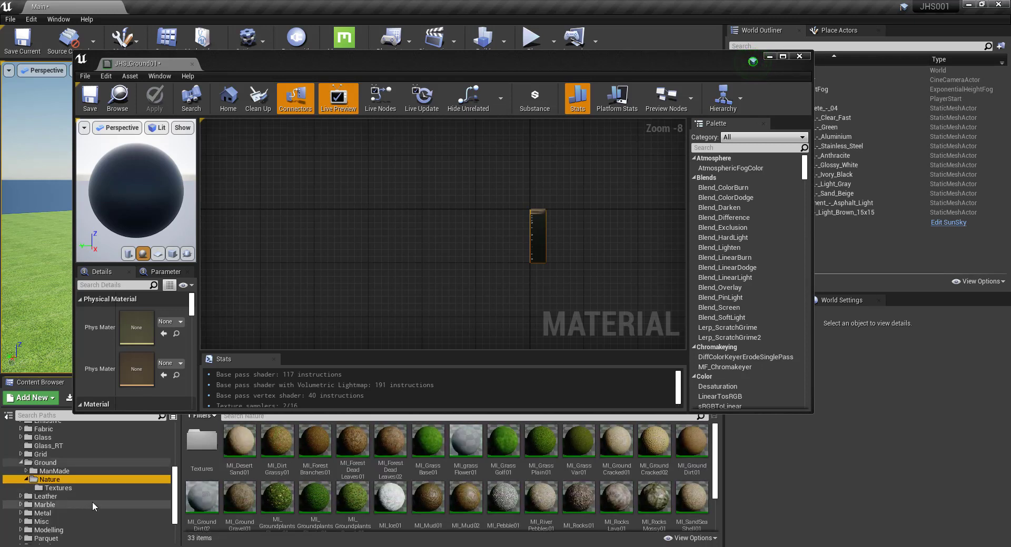
{"action": "left_click", "coordinate": [62, 489]}
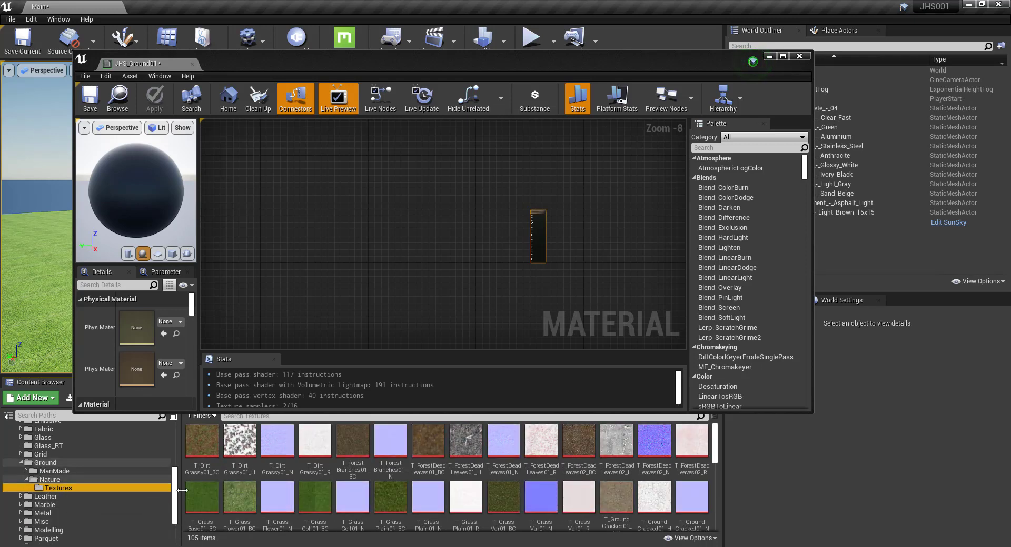
Step: Preview the T_GrassVar01_BC and T_GrassPlain01_BC grass textures
{"action": "mouse_move", "coordinate": [521, 499]}
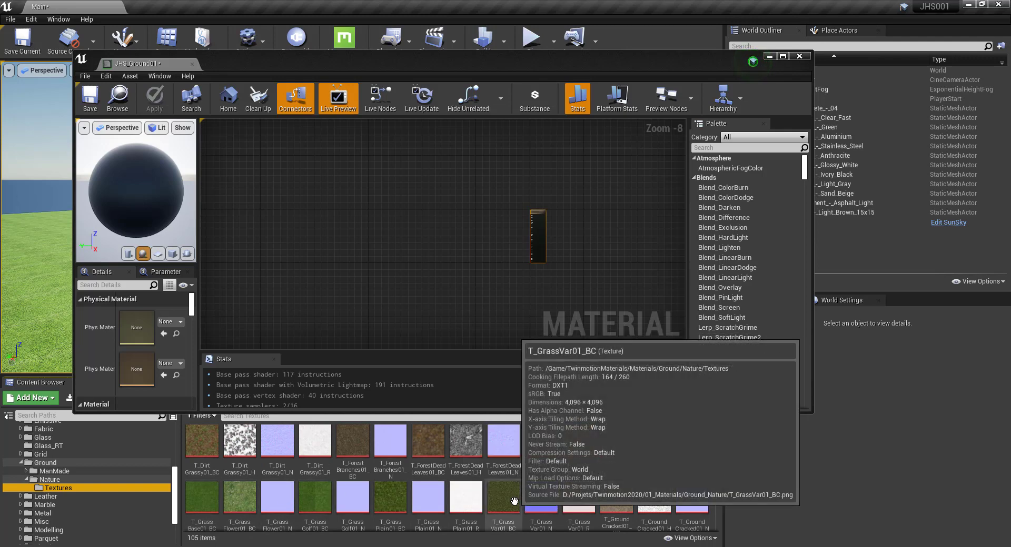
{"action": "double_click", "coordinate": [504, 497]}
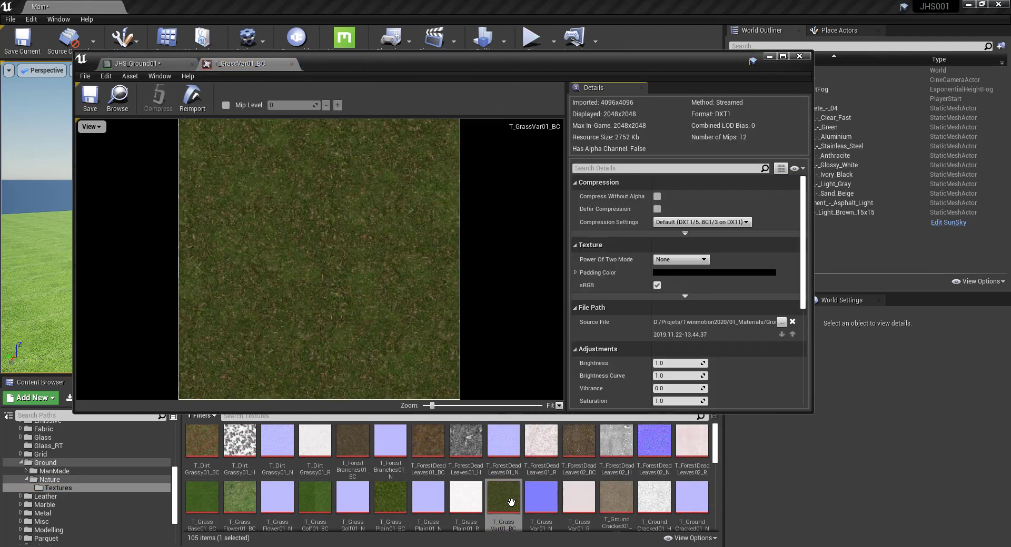
{"action": "left_click", "coordinate": [291, 64]}
{"action": "left_click", "coordinate": [391, 499]}
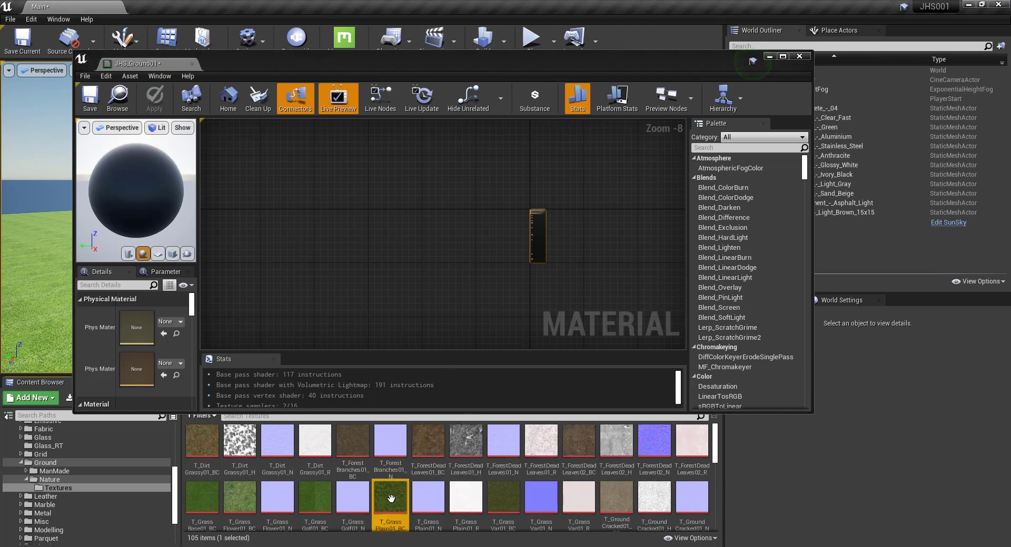
{"action": "double_click", "coordinate": [391, 499]}
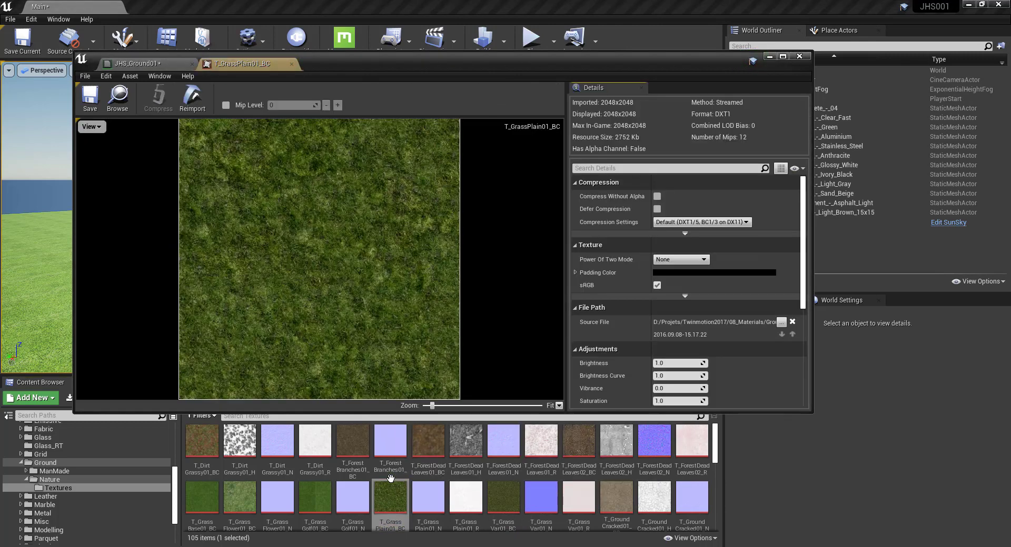
{"action": "left_click", "coordinate": [291, 63]}
Step: Add T_GrassPlain01_BC and T_GrassPlain01_N texture nodes to the material graph
{"action": "left_click_drag", "start_coordinate": [391, 498], "coordinate": [424, 307]}
{"action": "left_click_drag", "start_coordinate": [407, 254], "coordinate": [411, 203]}
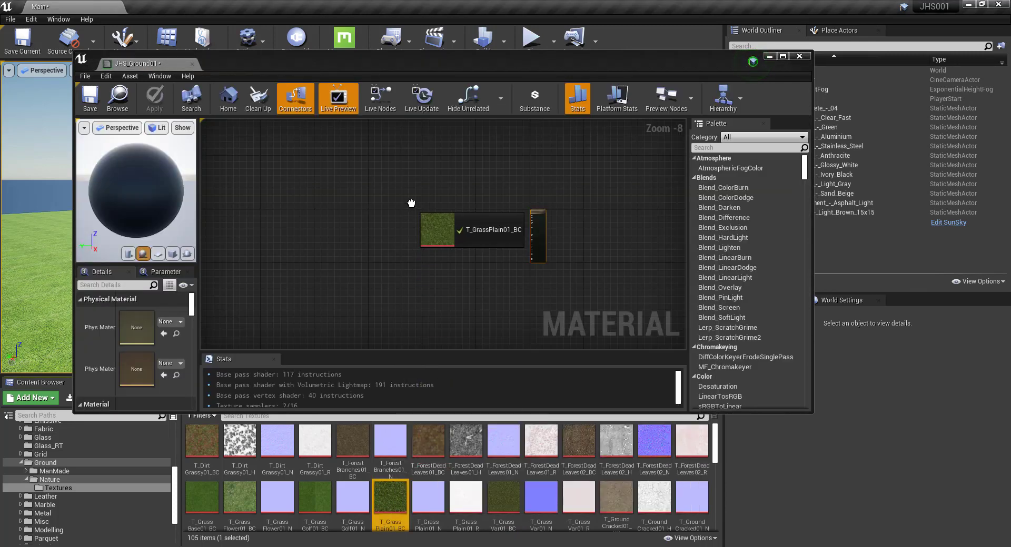
{"action": "left_click_drag", "start_coordinate": [428, 498], "coordinate": [415, 258]}
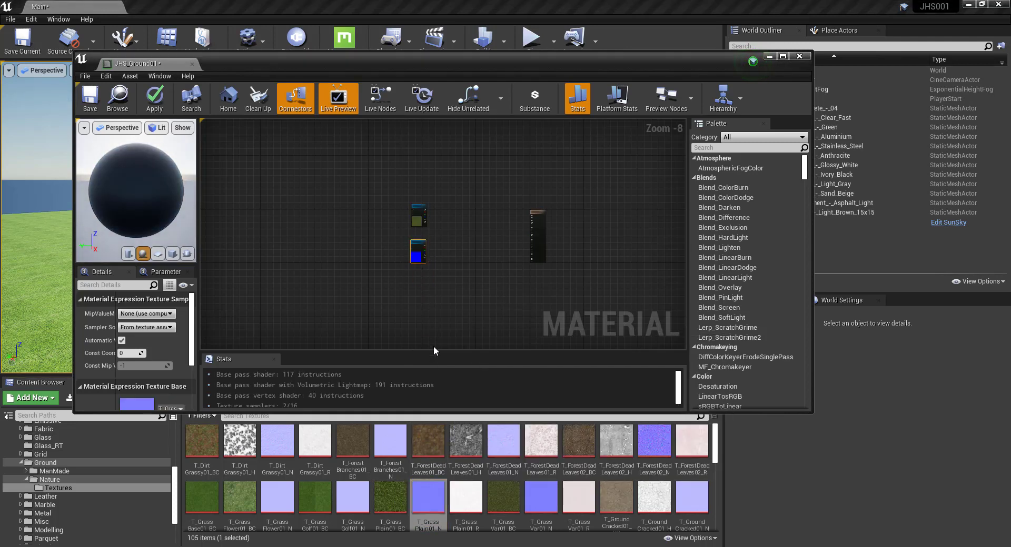
Step: Preview the T_GroundDirt01_BC texture
{"action": "scroll", "coordinate": [468, 504], "scroll_direction": "down", "scroll_amount": 1}
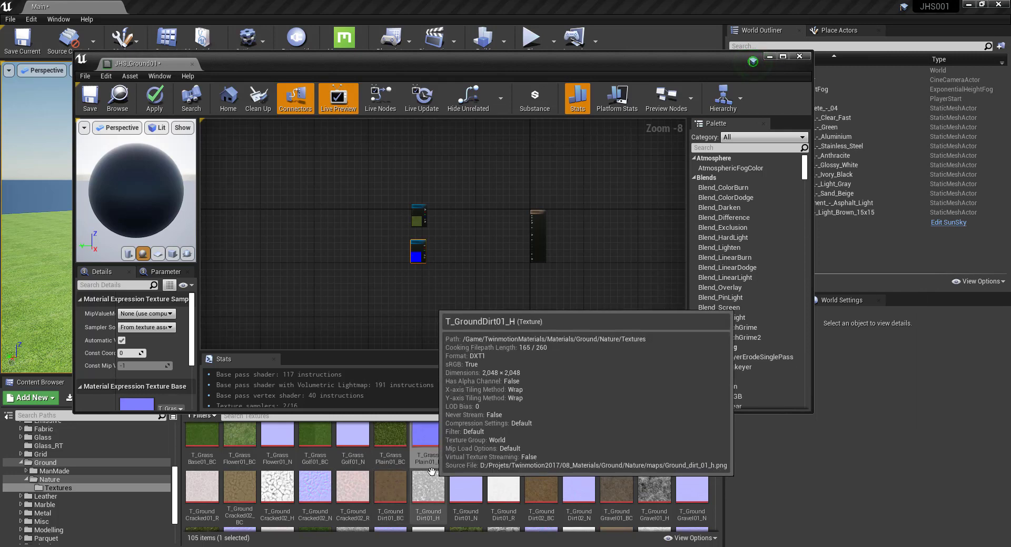
{"action": "left_click", "coordinate": [390, 480]}
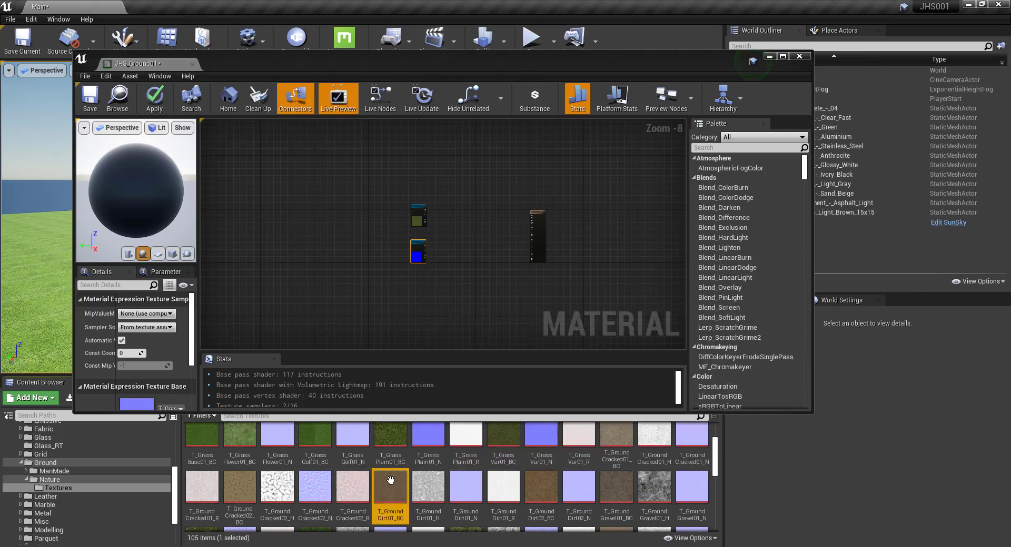
{"action": "double_click", "coordinate": [390, 480]}
Step: Compare the T_GroundDirt02_BC, T_GroundGravel01_BC and T_GroundDirt01_BC texture previews
{"action": "left_click", "coordinate": [291, 63]}
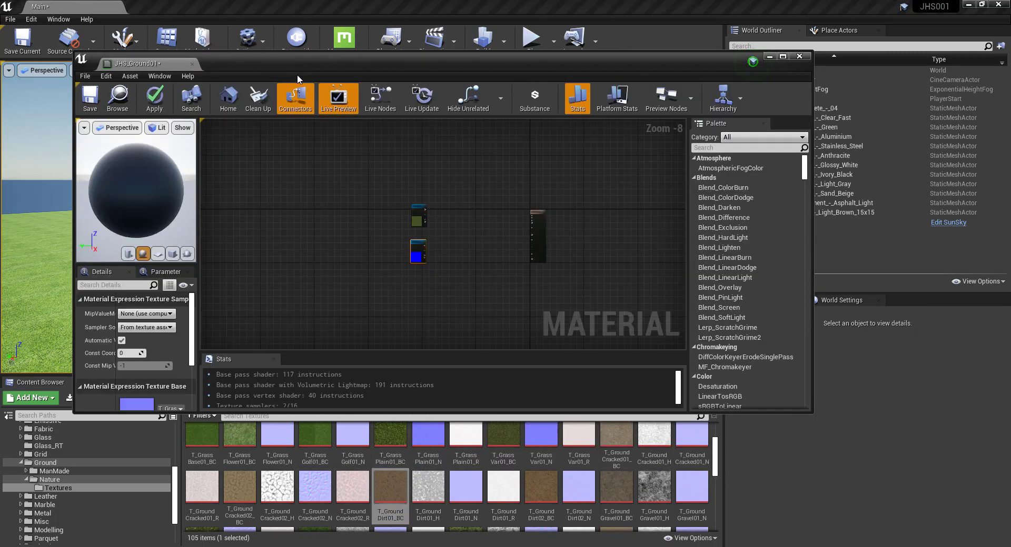
{"action": "double_click", "coordinate": [537, 485]}
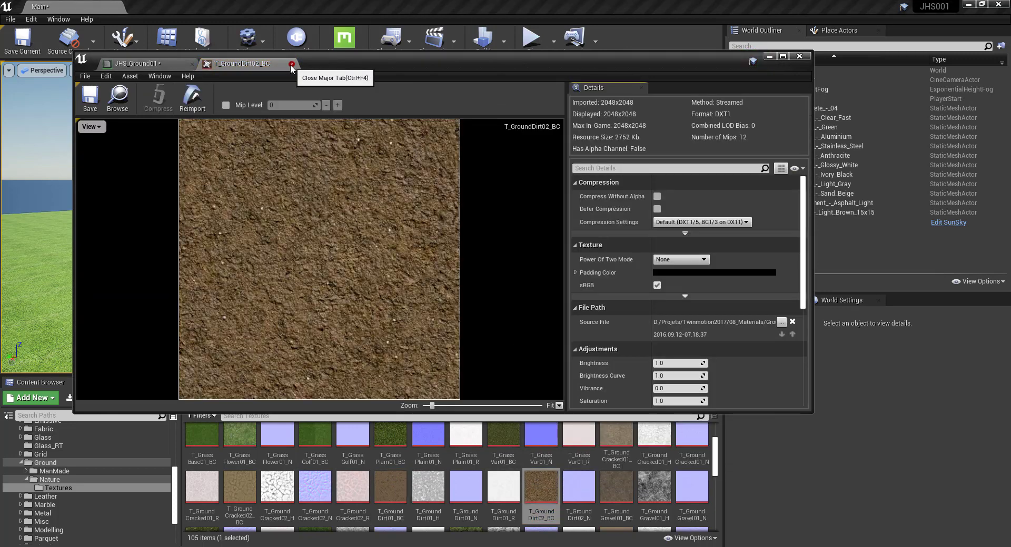
{"action": "left_click", "coordinate": [291, 64]}
{"action": "double_click", "coordinate": [608, 482]}
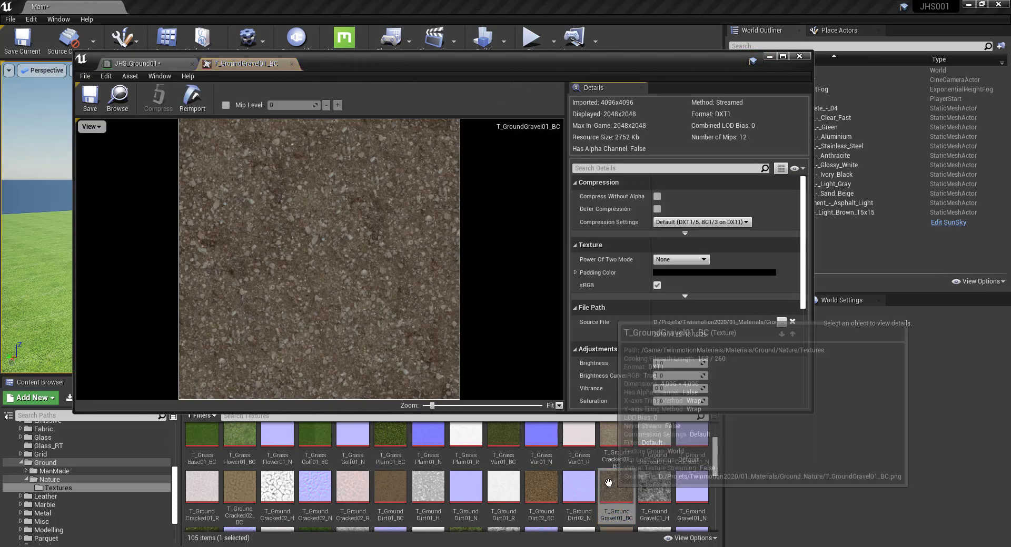
{"action": "left_click", "coordinate": [292, 65]}
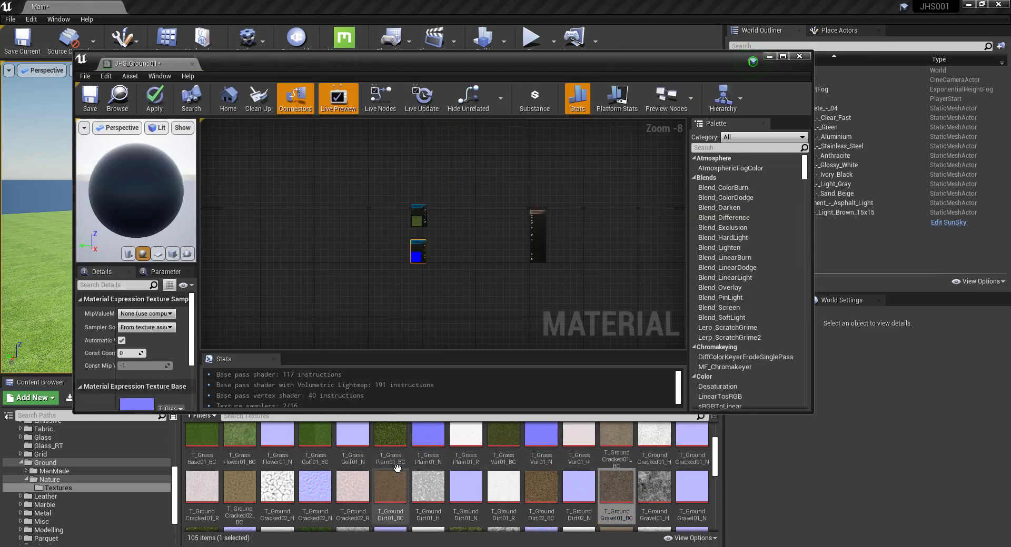
{"action": "double_click", "coordinate": [402, 480]}
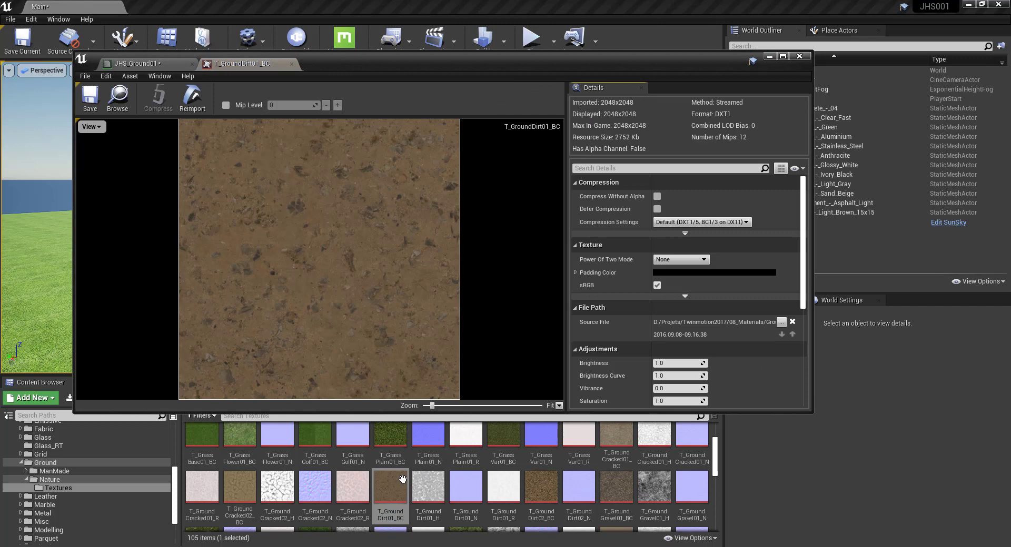
{"action": "left_click", "coordinate": [292, 64]}
Step: Add T_GroundDirt01_BC, T_GroundDirt01_H and T_GroundDirt01_N texture nodes to the graph
{"action": "left_click_drag", "start_coordinate": [390, 487], "coordinate": [421, 317]}
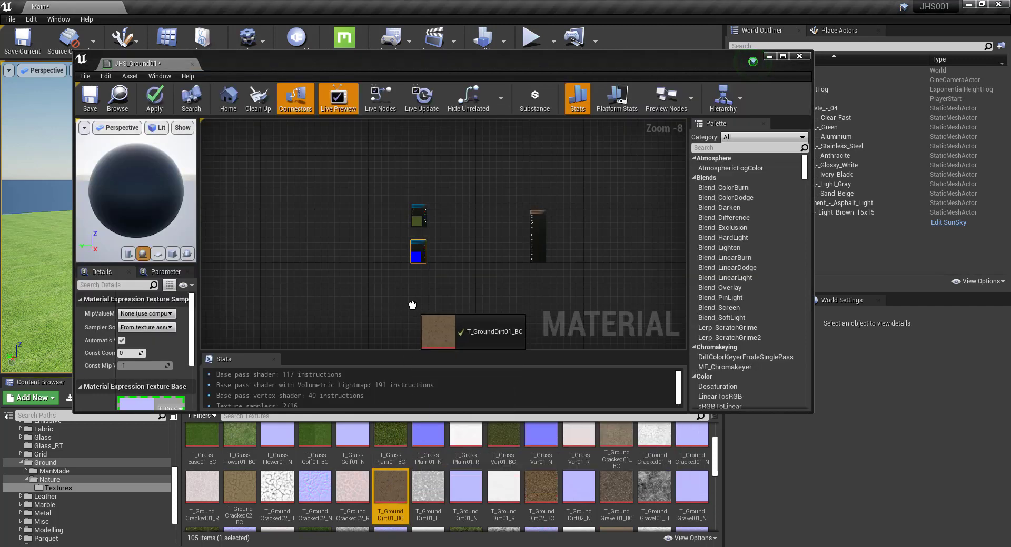
{"action": "left_click_drag", "start_coordinate": [428, 487], "coordinate": [451, 333]}
{"action": "left_click_drag", "start_coordinate": [466, 487], "coordinate": [467, 298]}
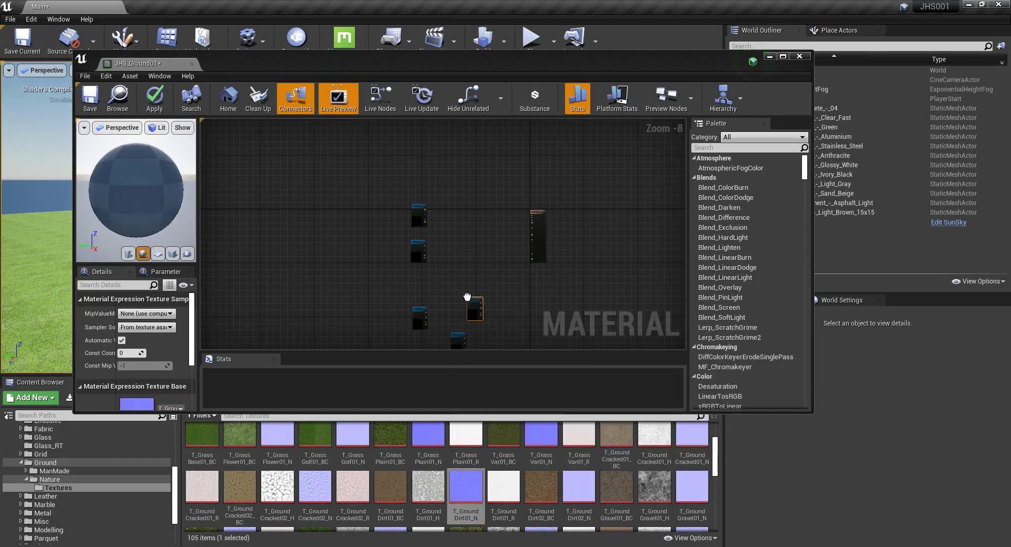
Step: Maximize the material editor and place the grass normal node under the grass colour node
{"action": "left_click", "coordinate": [782, 58]}
{"action": "scroll", "coordinate": [472, 254], "scroll_direction": "up", "scroll_amount": 4}
{"action": "scroll", "coordinate": [387, 189], "scroll_direction": "up", "scroll_amount": 3}
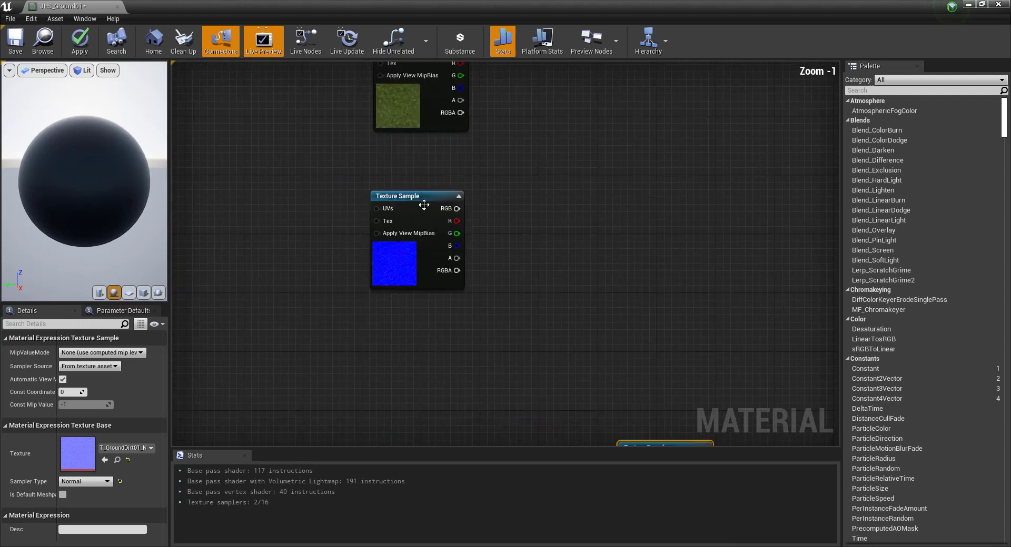
{"action": "scroll", "coordinate": [447, 240], "scroll_direction": "up", "scroll_amount": 1}
{"action": "scroll", "coordinate": [447, 240], "scroll_direction": "down", "scroll_amount": 4}
{"action": "left_click", "coordinate": [428, 197]}
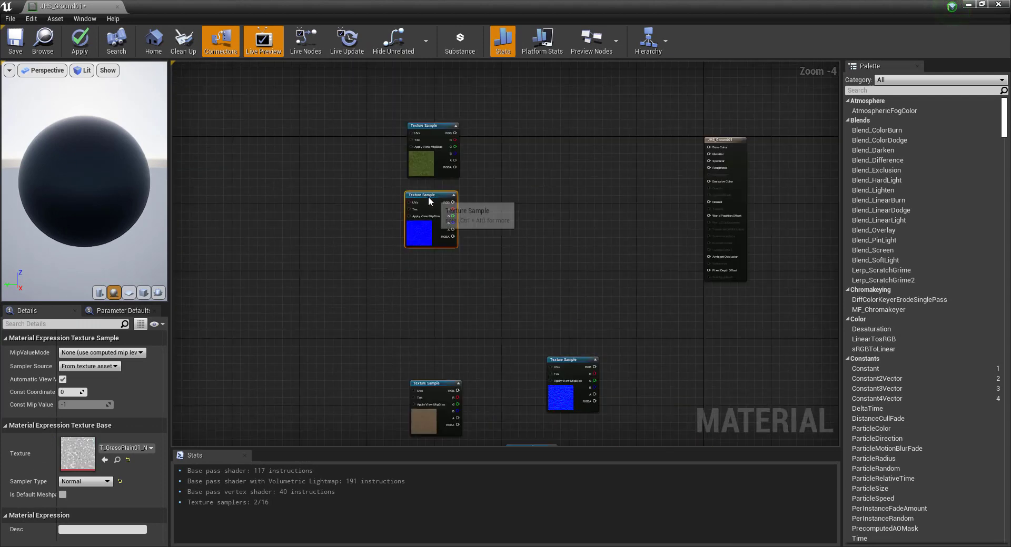
{"action": "left_click_drag", "start_coordinate": [429, 197], "coordinate": [433, 201]}
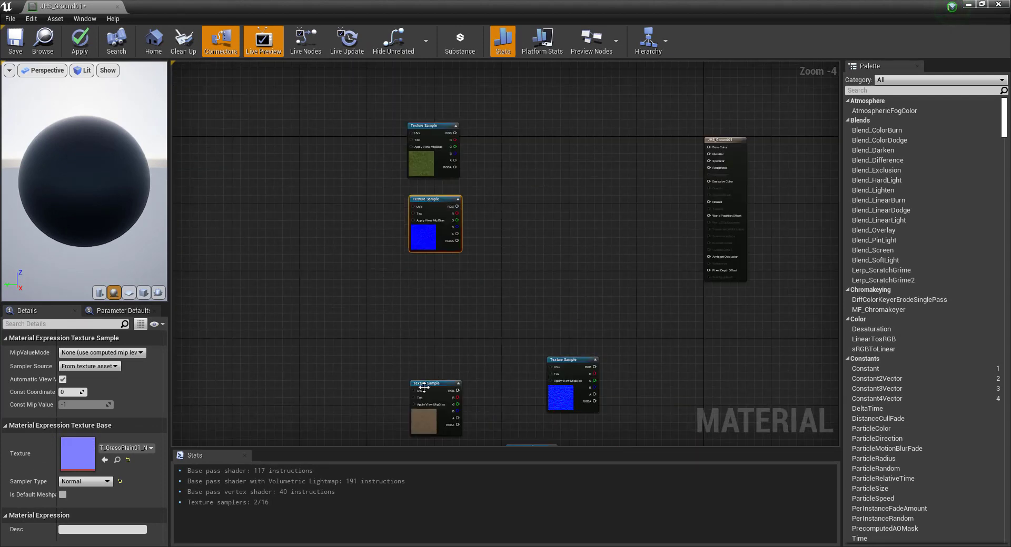
Step: Stack the dirt colour, normal and height nodes in the column below the grass nodes
{"action": "left_click_drag", "start_coordinate": [426, 383], "coordinate": [434, 317]}
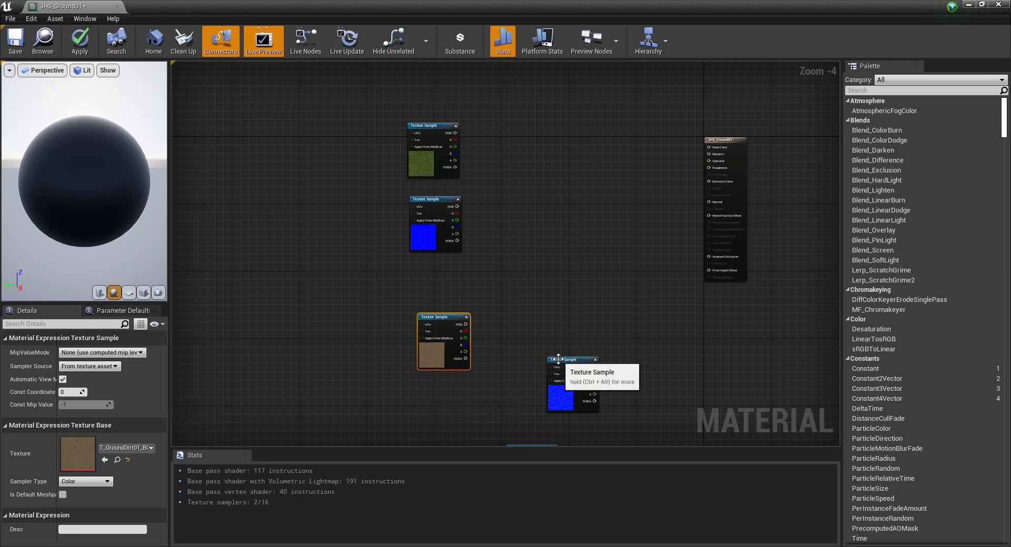
{"action": "mouse_move", "coordinate": [558, 366]}
{"action": "left_mouse_down"}
{"action": "mouse_move", "coordinate": [432, 383]}
{"action": "mouse_move", "coordinate": [428, 396]}
{"action": "left_mouse_up"}
{"action": "left_click_drag", "start_coordinate": [437, 317], "coordinate": [432, 312]}
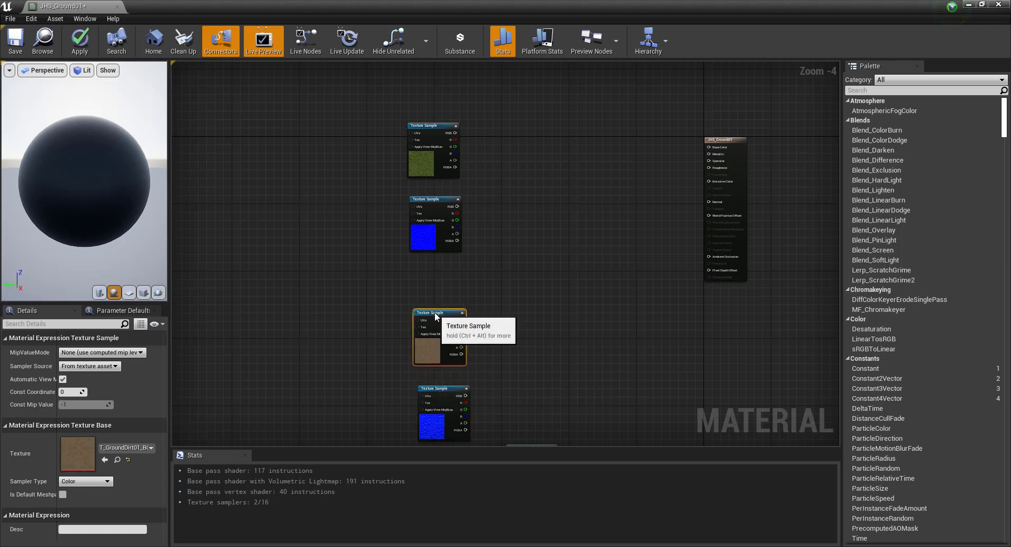
{"action": "left_click_drag", "start_coordinate": [439, 388], "coordinate": [434, 382]}
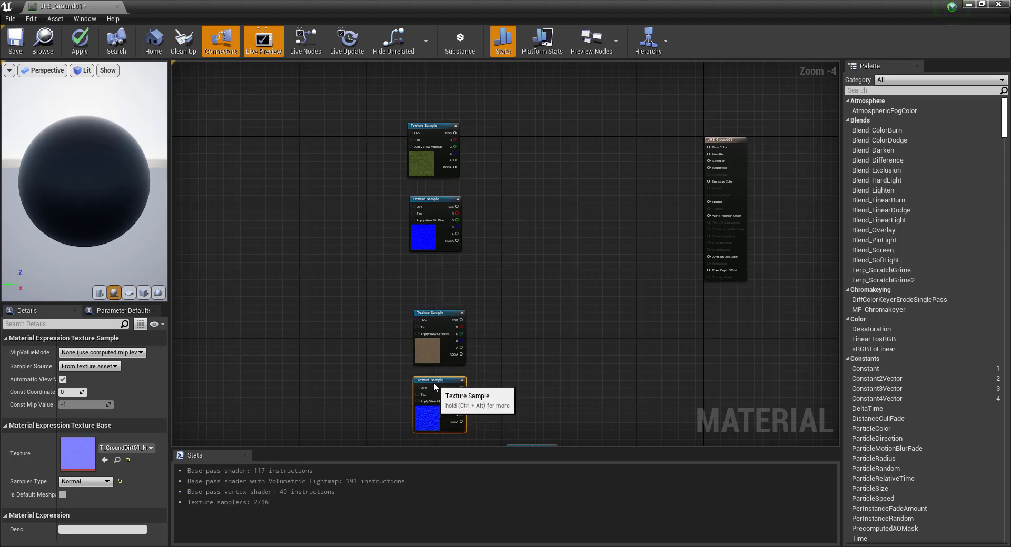
{"action": "scroll", "coordinate": [471, 358], "scroll_direction": "down", "scroll_amount": 3}
{"action": "scroll", "coordinate": [471, 358], "scroll_direction": "up", "scroll_amount": 4}
{"action": "left_click_drag", "start_coordinate": [510, 289], "coordinate": [395, 289]}
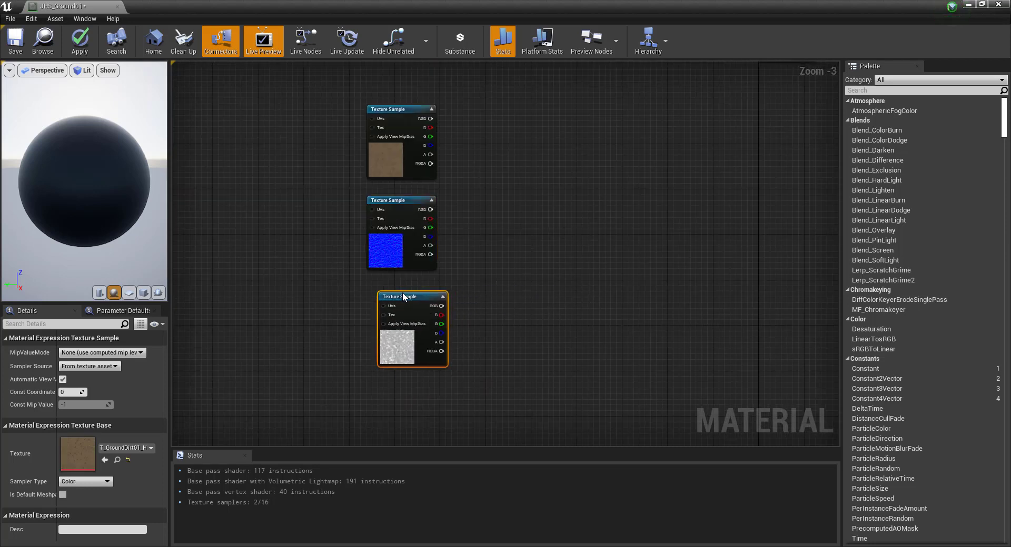
{"action": "scroll", "coordinate": [528, 357], "scroll_direction": "down", "scroll_amount": 4}
{"action": "scroll", "coordinate": [463, 252], "scroll_direction": "up", "scroll_amount": 4}
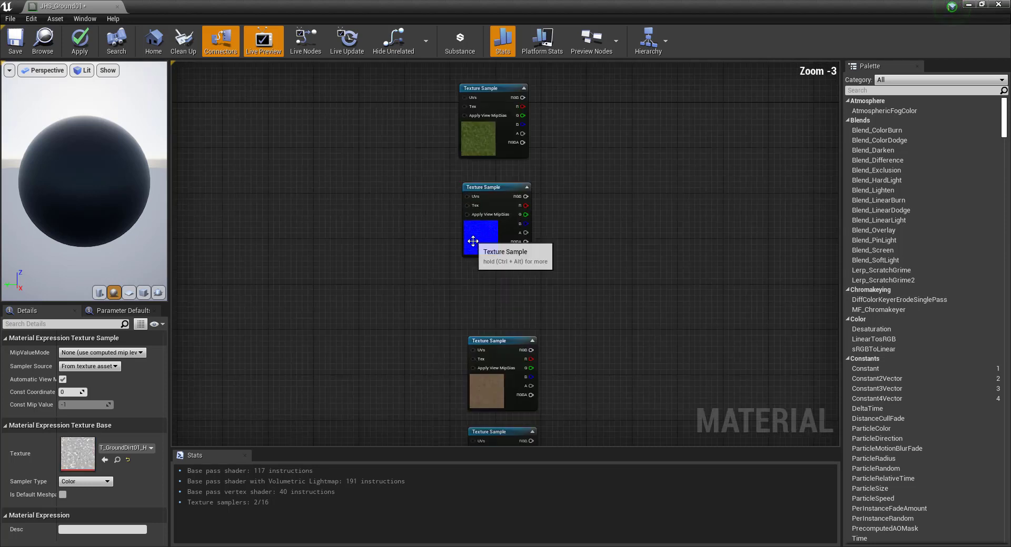
Step: Add a TextureCoordinate node left of the texture samples
{"action": "right_click", "coordinate": [334, 260]}
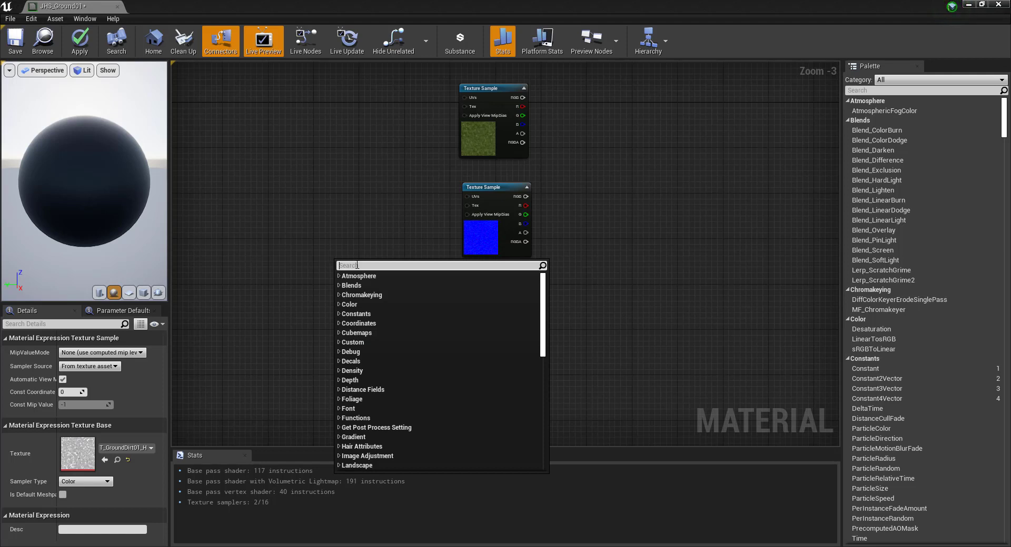
{"action": "type", "text": "Tex"}
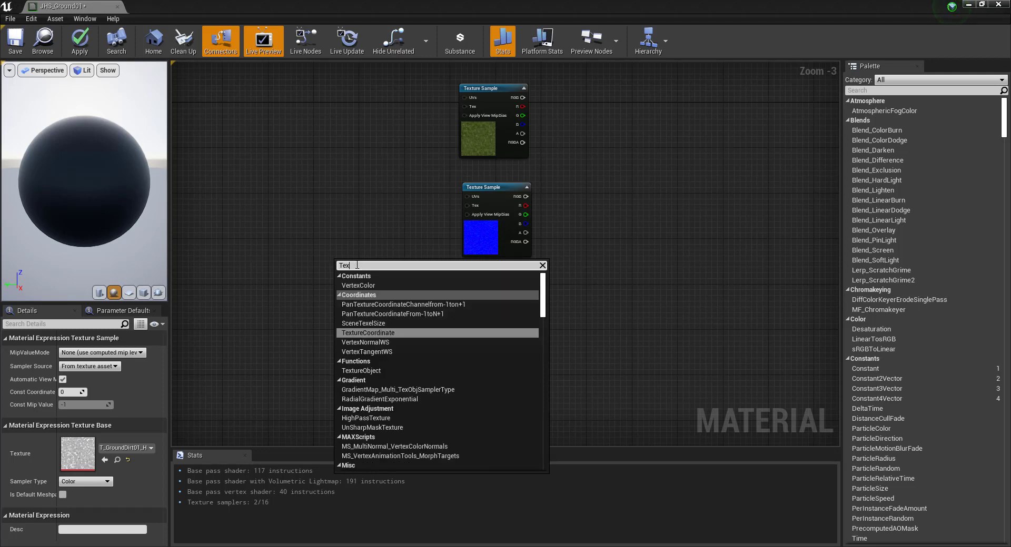
{"action": "left_click", "coordinate": [409, 333]}
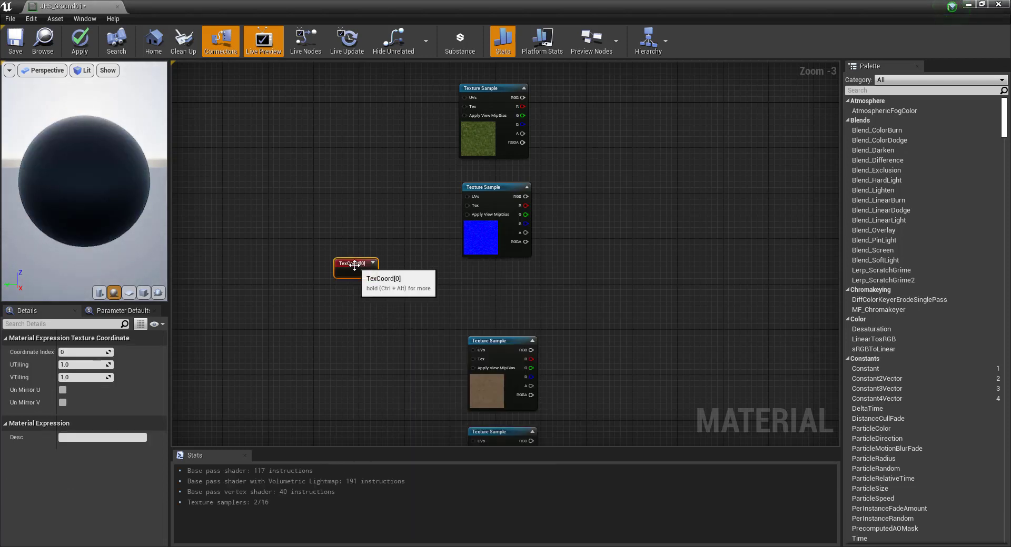
{"action": "mouse_move", "coordinate": [339, 266]}
{"action": "left_mouse_down"}
{"action": "mouse_move", "coordinate": [289, 212]}
{"action": "mouse_move", "coordinate": [267, 208]}
{"action": "left_mouse_up"}
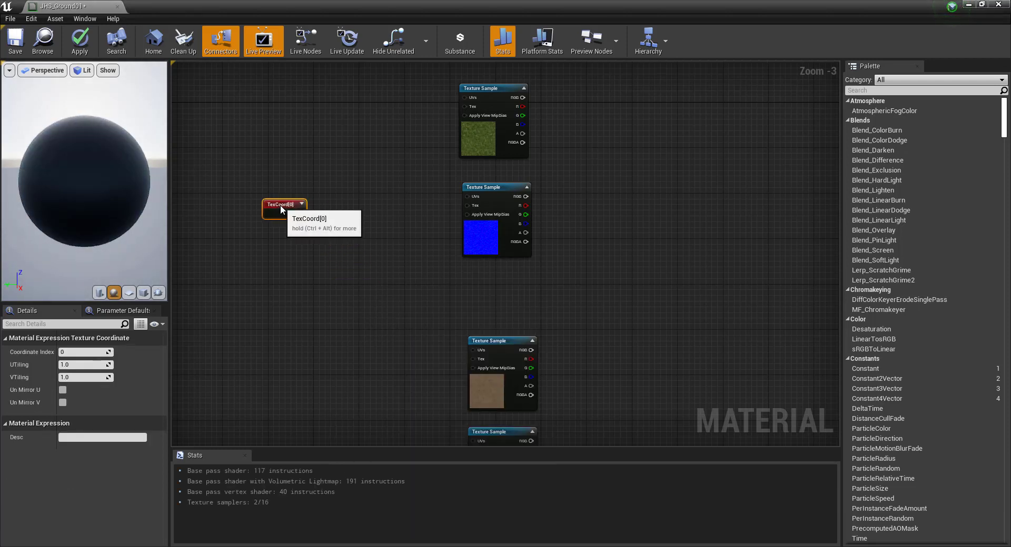
Step: Add a constant, convert it to a scalar parameter named Tiling with default 2.0
{"action": "left_click", "coordinate": [299, 258]}
{"action": "left_click", "coordinate": [301, 266]}
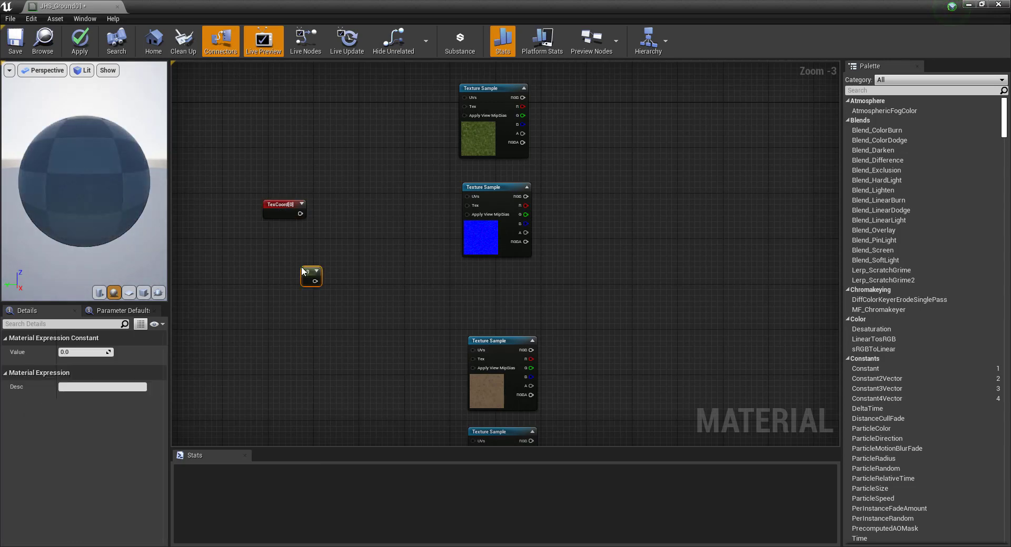
{"action": "right_click", "coordinate": [307, 273]}
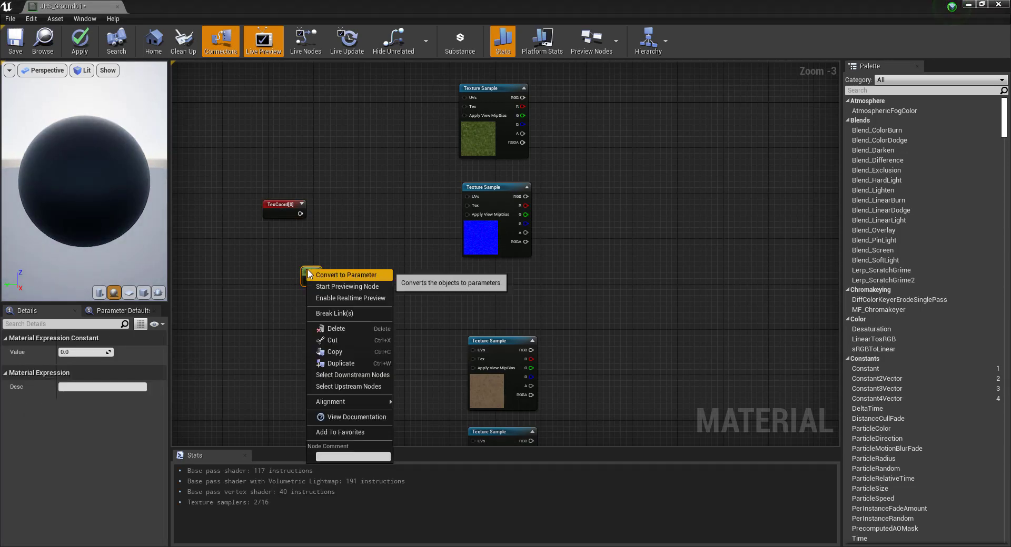
{"action": "left_click", "coordinate": [366, 276]}
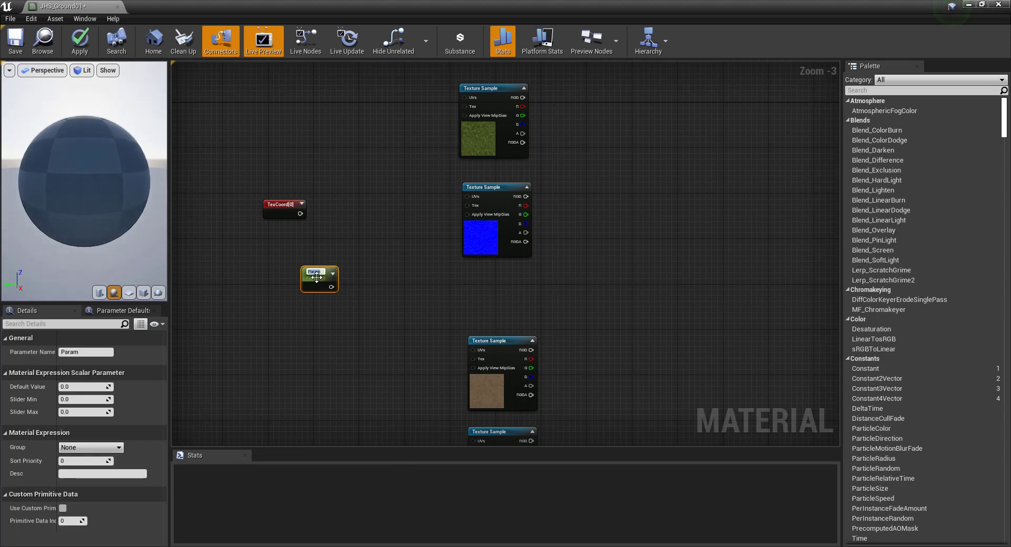
{"action": "left_click", "coordinate": [84, 352]}
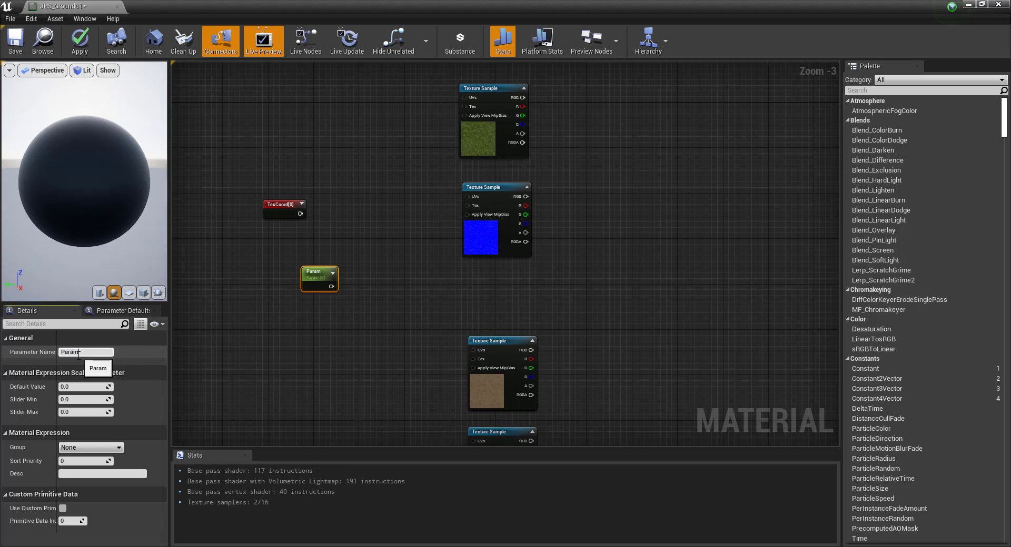
{"action": "type", "text": "Tiling"}
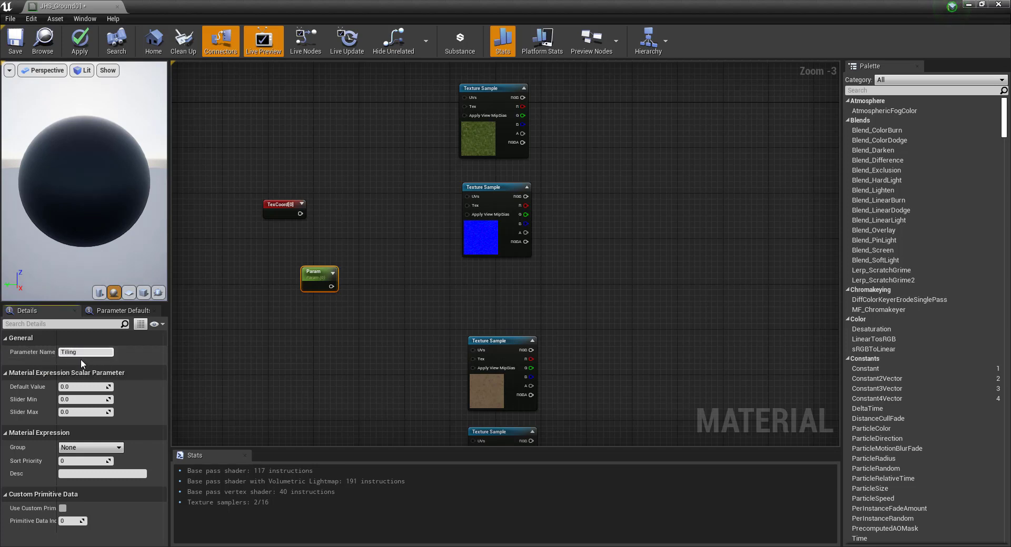
{"action": "left_click", "coordinate": [86, 387]}
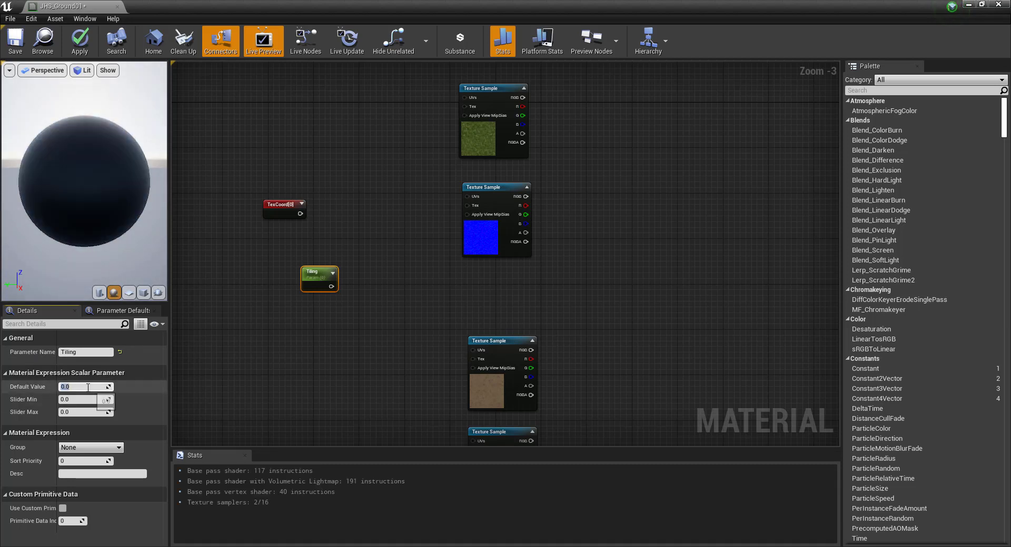
{"action": "type", "text": "2"}
{"action": "left_click", "coordinate": [279, 313]}
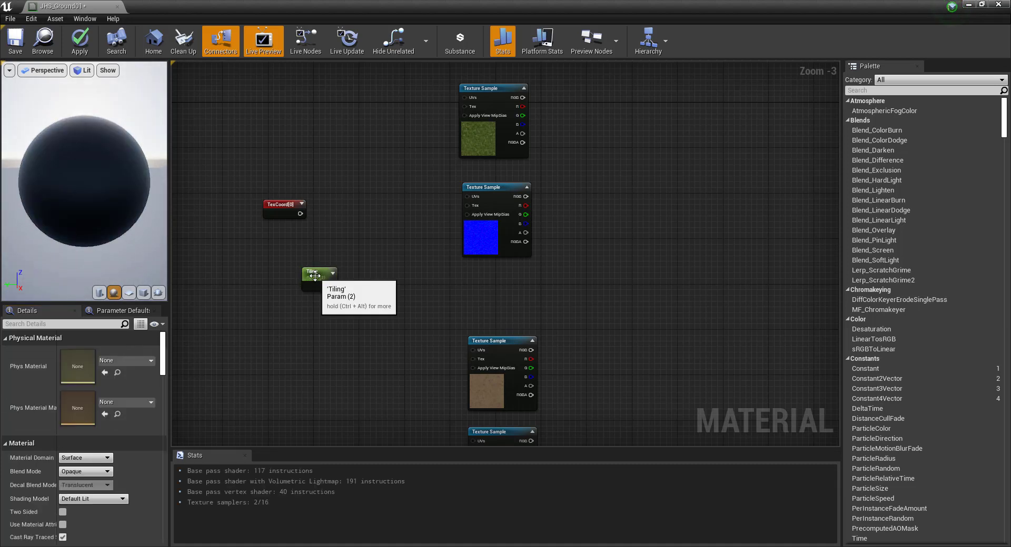
{"action": "left_click_drag", "start_coordinate": [319, 279], "coordinate": [304, 243]}
{"action": "scroll", "coordinate": [337, 225], "scroll_direction": "up", "scroll_amount": 2}
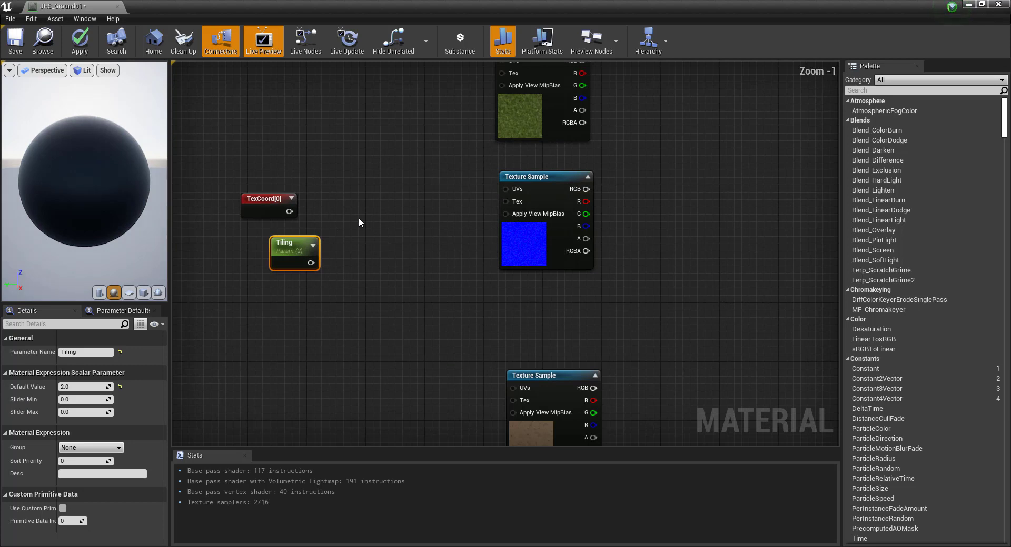
{"action": "left_click", "coordinate": [358, 217]}
Step: Add a Multiply node combining TexCoord[0] (A) with Tiling (B)
{"action": "right_click", "coordinate": [384, 246]}
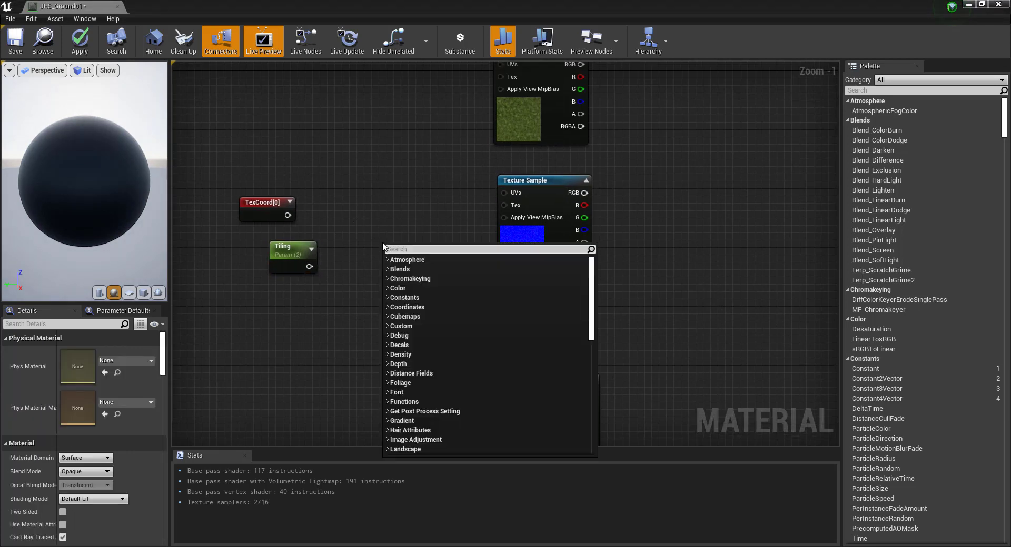
{"action": "type", "text": "mul"}
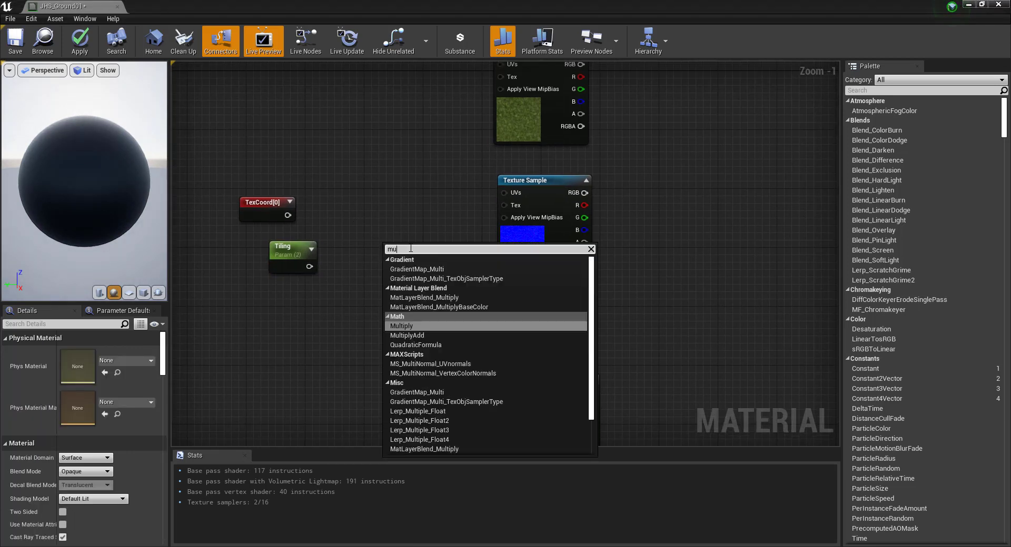
{"action": "type", "text": "t"}
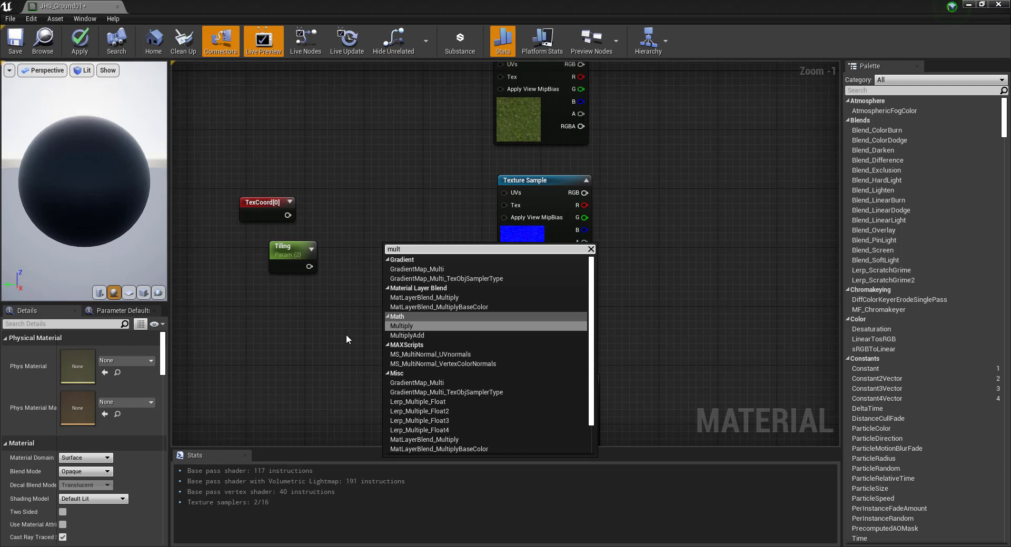
{"action": "left_click", "coordinate": [413, 326]}
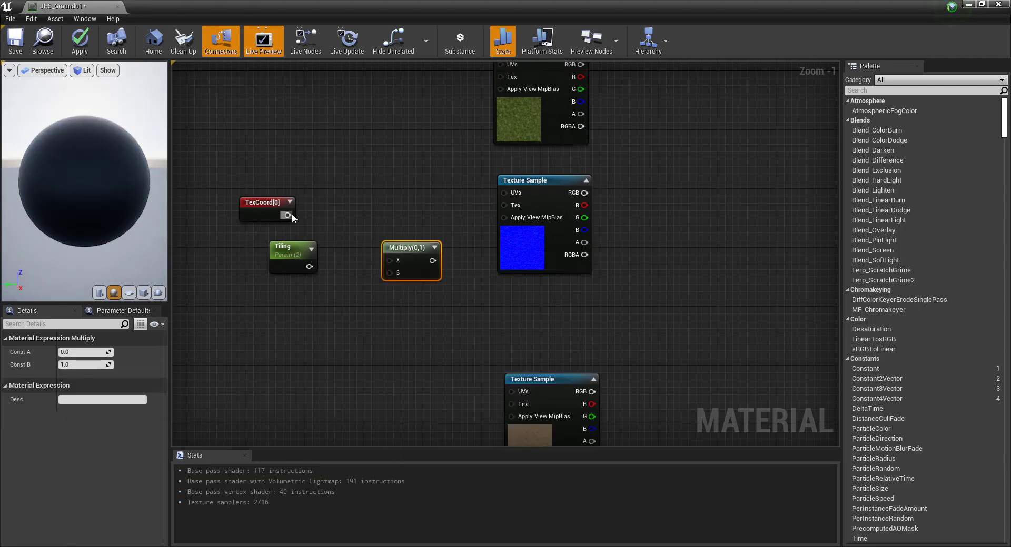
{"action": "left_click_drag", "start_coordinate": [287, 215], "coordinate": [390, 260]}
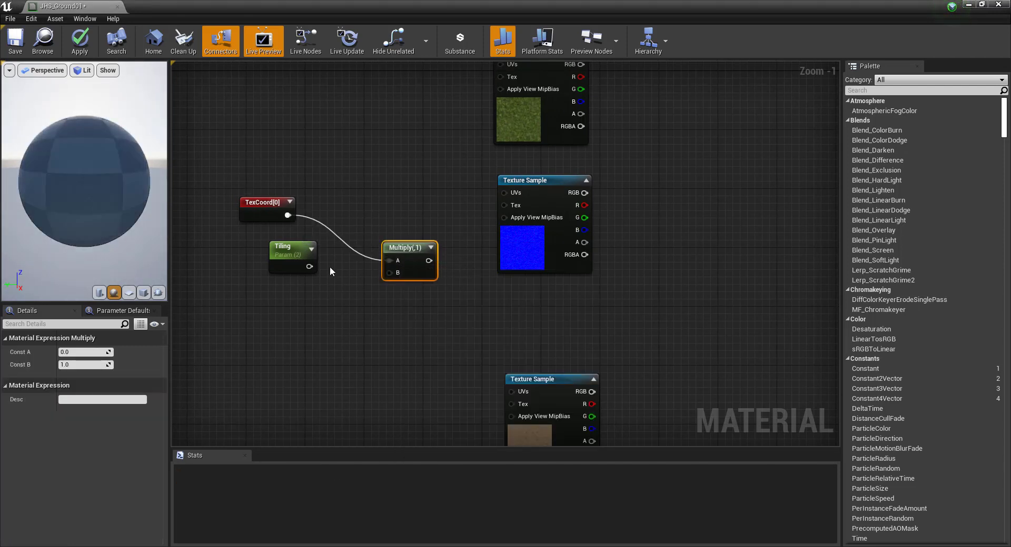
{"action": "mouse_move", "coordinate": [309, 267]}
{"action": "left_mouse_down"}
{"action": "mouse_move", "coordinate": [399, 276]}
{"action": "mouse_move", "coordinate": [390, 272]}
{"action": "left_mouse_up"}
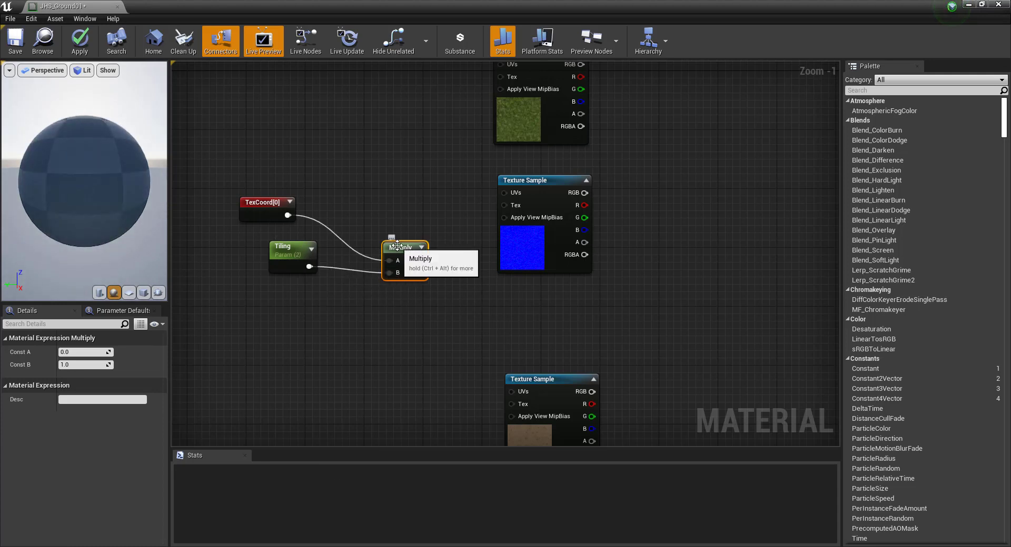
Step: Wire the Multiply output into the UVs of each Texture Sample node
{"action": "scroll", "coordinate": [470, 203], "scroll_direction": "down", "scroll_amount": 3}
{"action": "scroll", "coordinate": [471, 203], "scroll_direction": "up", "scroll_amount": 2}
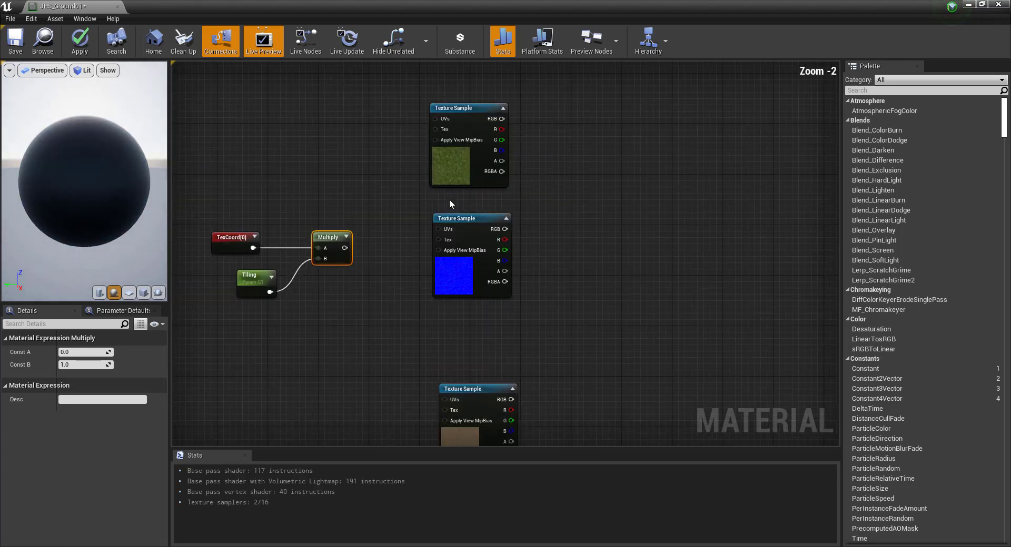
{"action": "left_click_drag", "start_coordinate": [344, 248], "coordinate": [436, 119]}
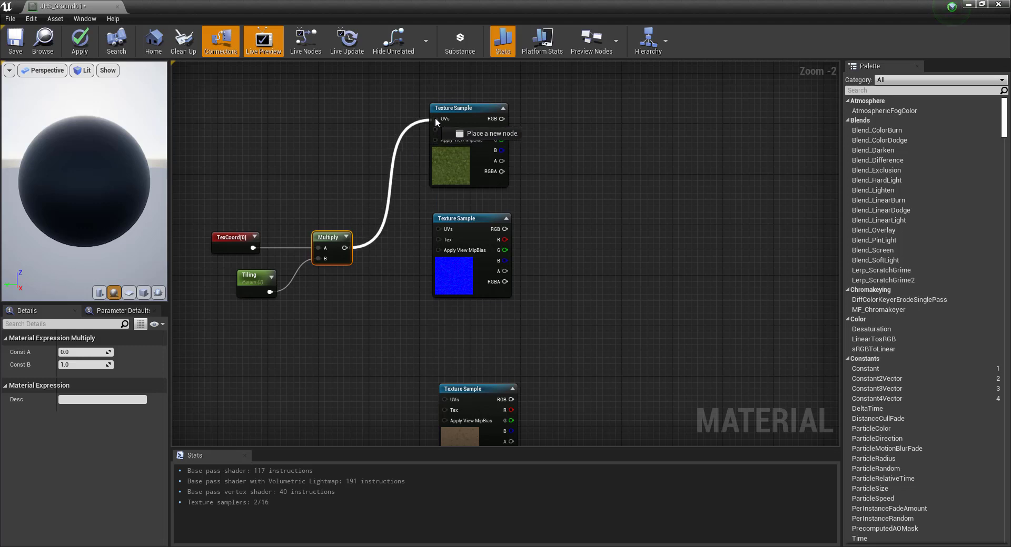
{"action": "left_click_drag", "start_coordinate": [345, 248], "coordinate": [446, 229]}
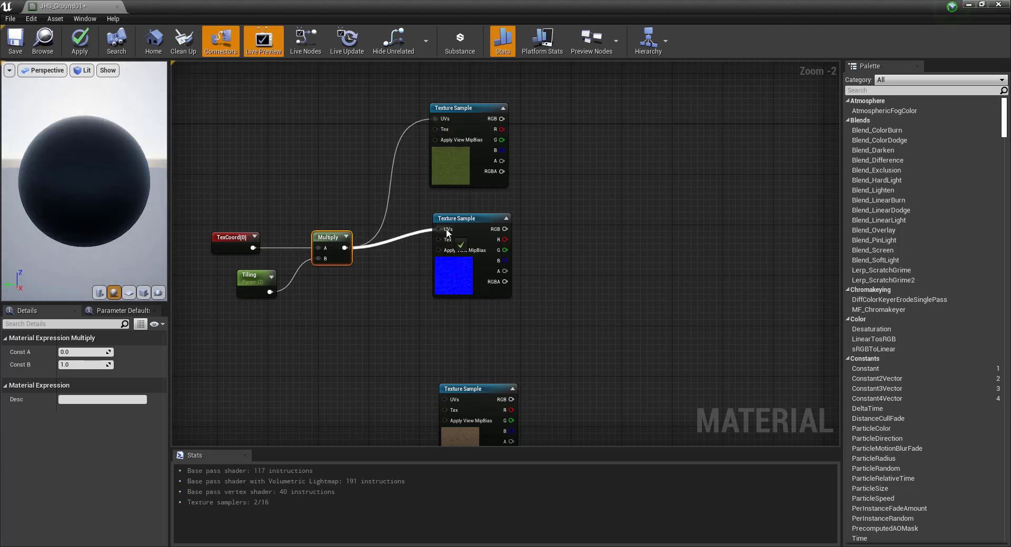
{"action": "key", "text": "Home"}
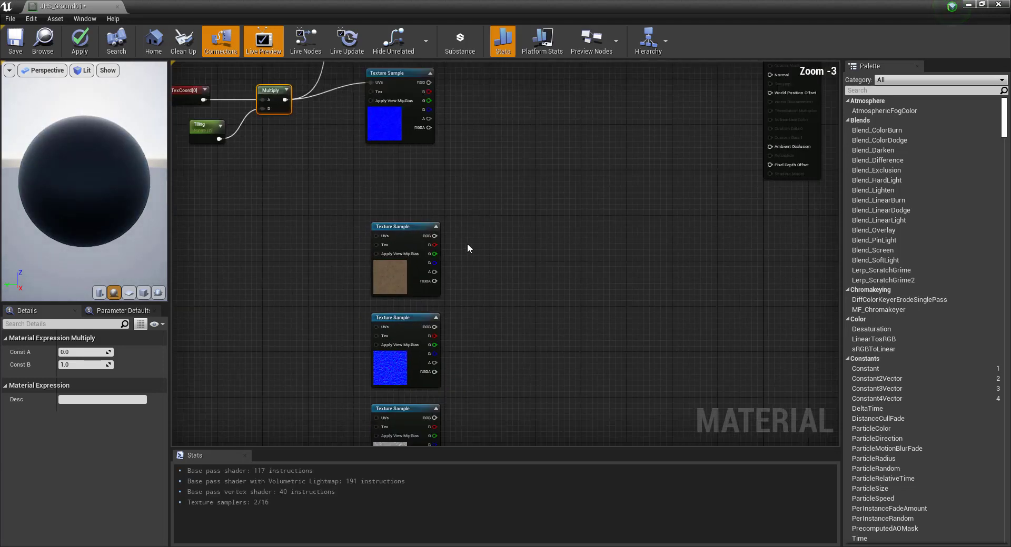
{"action": "left_click_drag", "start_coordinate": [285, 100], "coordinate": [377, 235]}
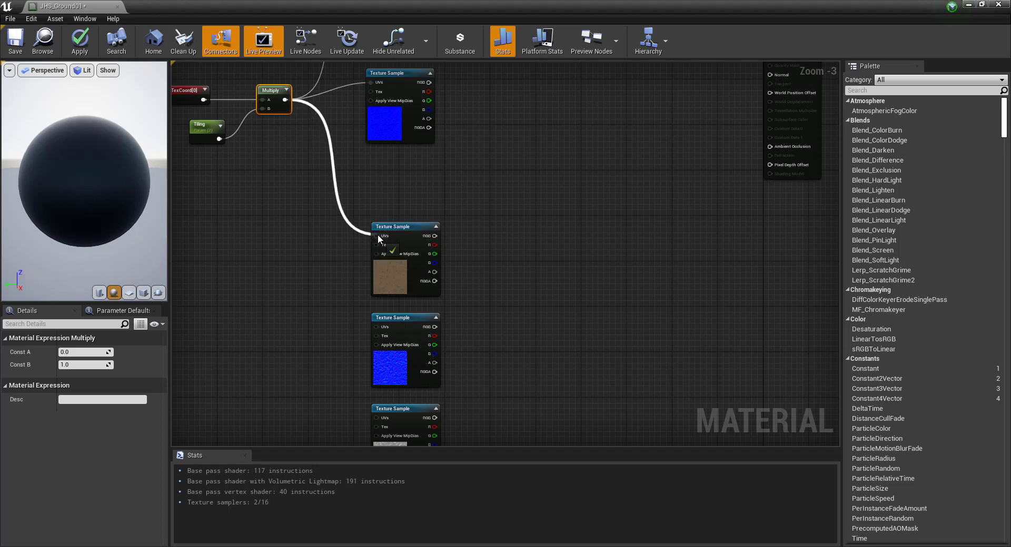
{"action": "mouse_move", "coordinate": [285, 99]}
{"action": "left_mouse_down"}
{"action": "mouse_move", "coordinate": [365, 355]}
{"action": "mouse_move", "coordinate": [373, 328]}
{"action": "left_mouse_up"}
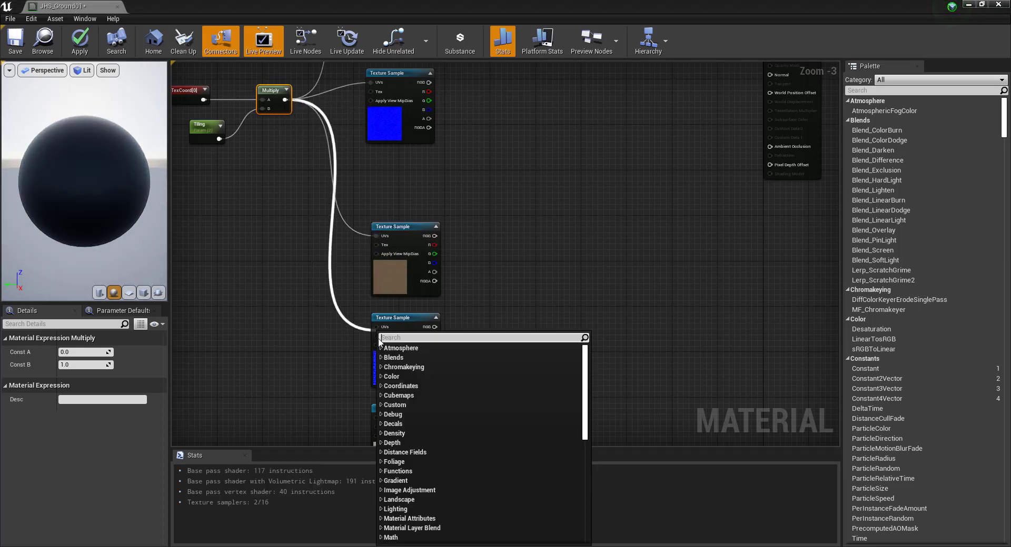
{"action": "left_click", "coordinate": [328, 330]}
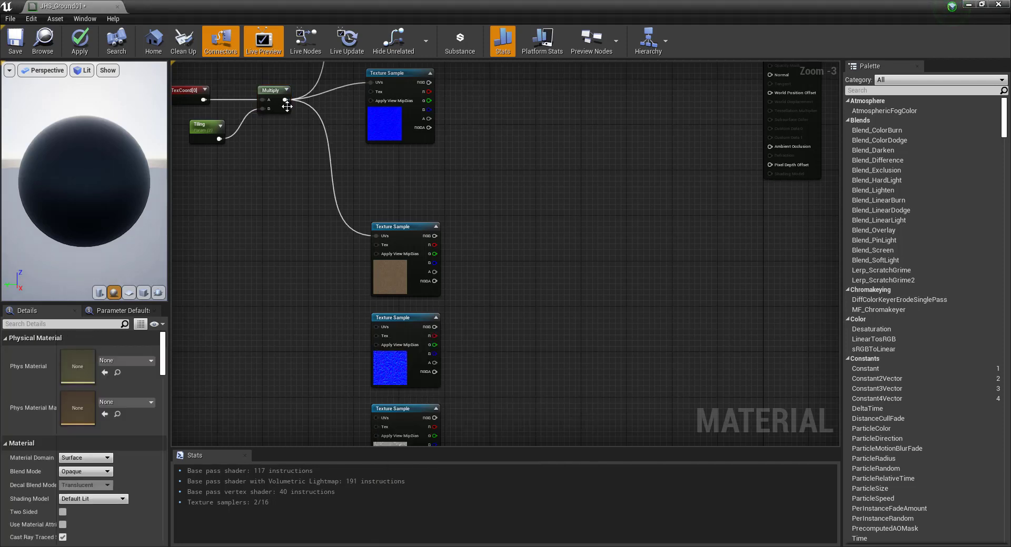
{"action": "left_click_drag", "start_coordinate": [285, 99], "coordinate": [376, 327]}
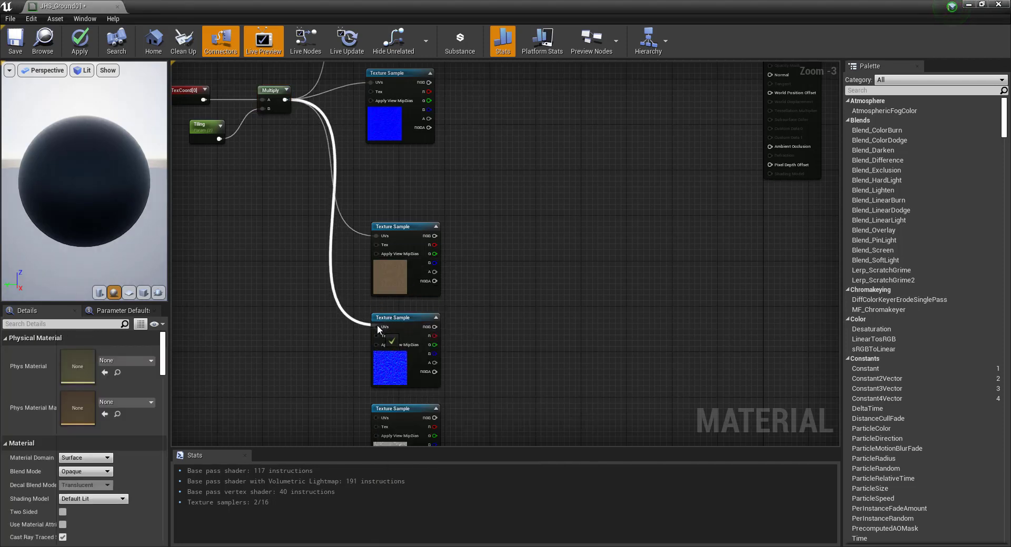
{"action": "left_click_drag", "start_coordinate": [284, 99], "coordinate": [376, 418]}
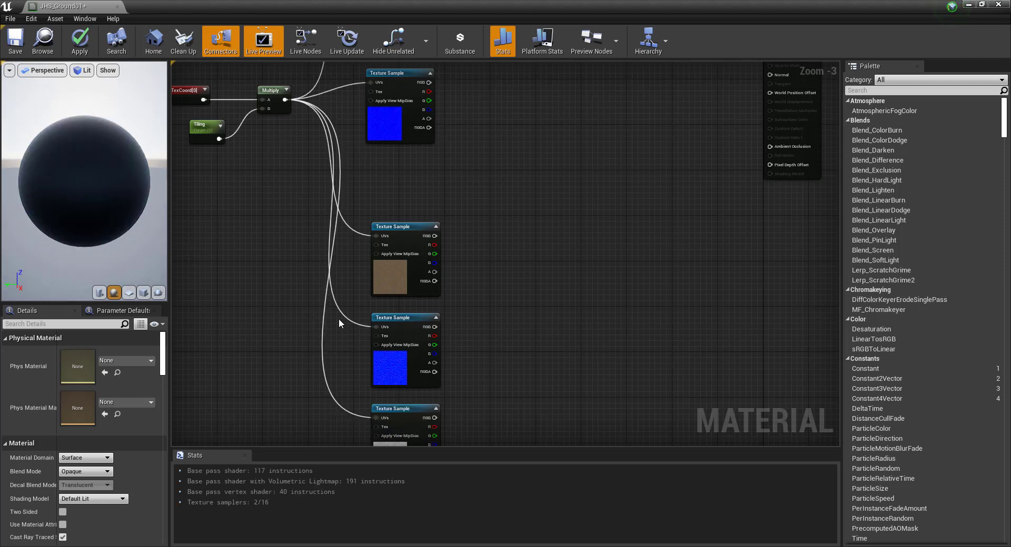
{"action": "scroll", "coordinate": [370, 322], "scroll_direction": "down", "scroll_amount": 3}
{"action": "scroll", "coordinate": [403, 254], "scroll_direction": "up", "scroll_amount": 2}
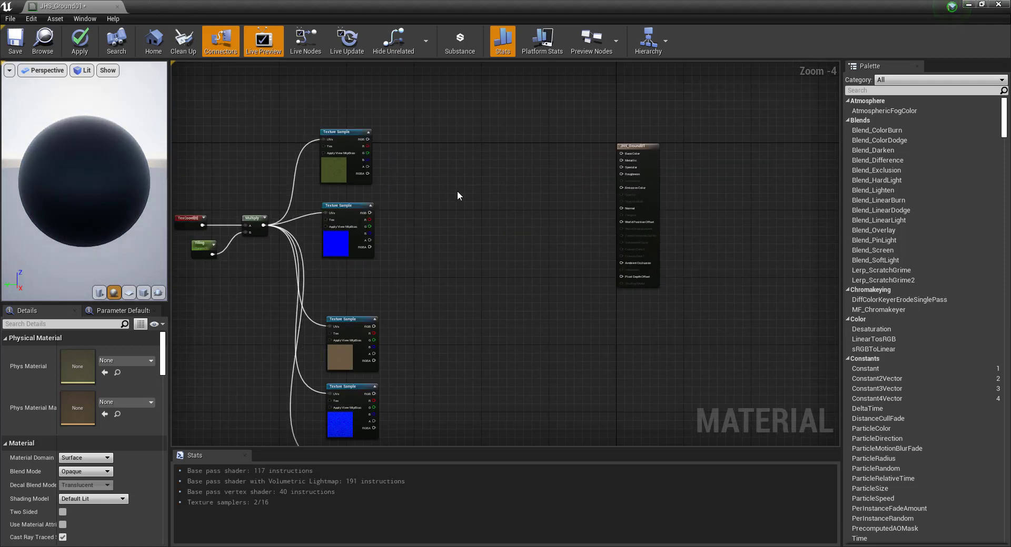
Step: Add a HeightLerp node and duplicate it, placing the copy below the original
{"action": "right_click", "coordinate": [468, 227]}
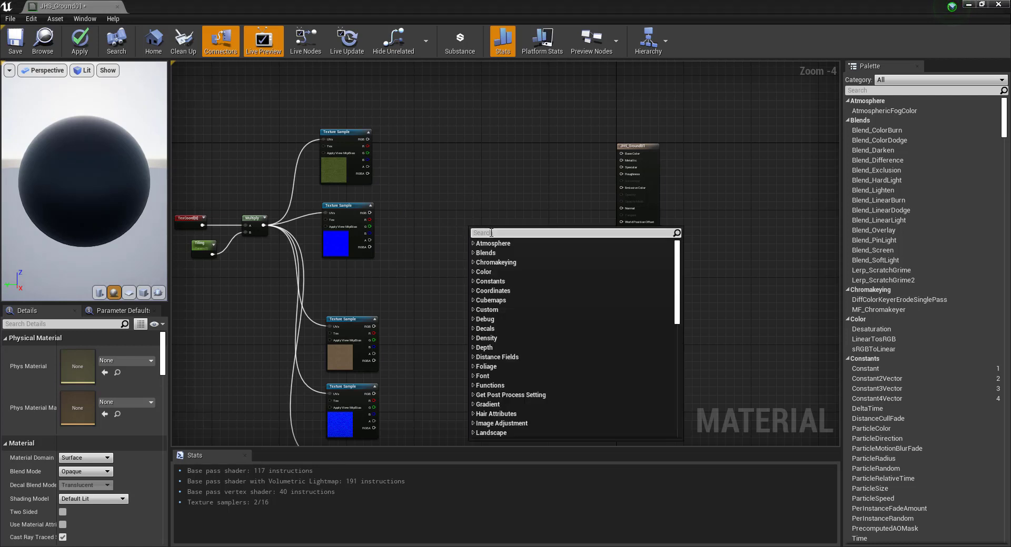
{"action": "type", "text": "h"}
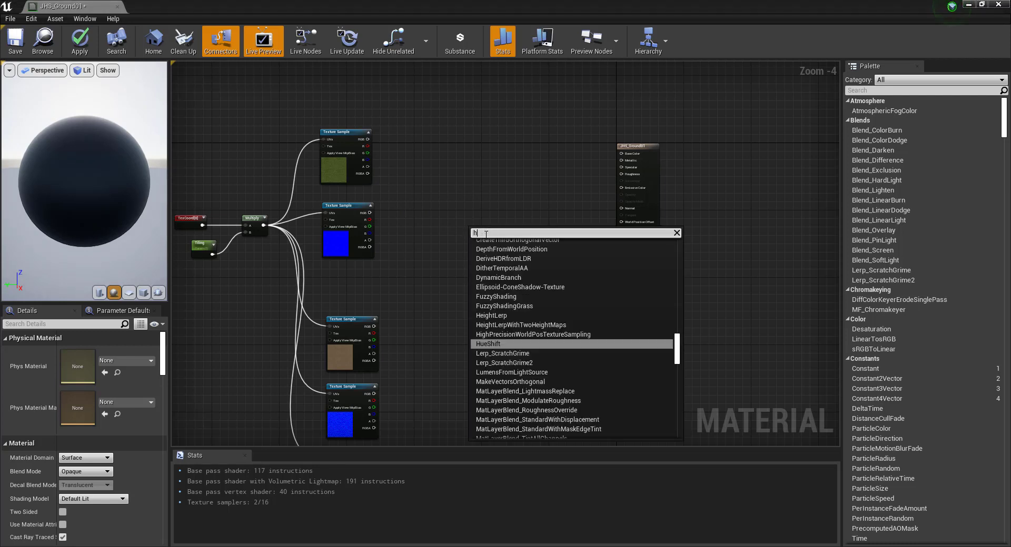
{"action": "type", "text": "eight"}
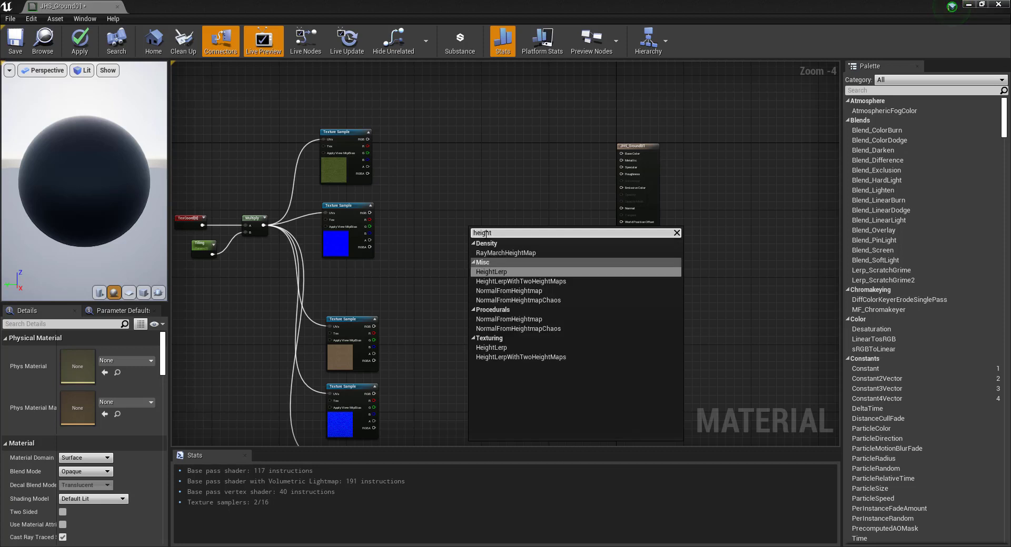
{"action": "type", "text": "l"}
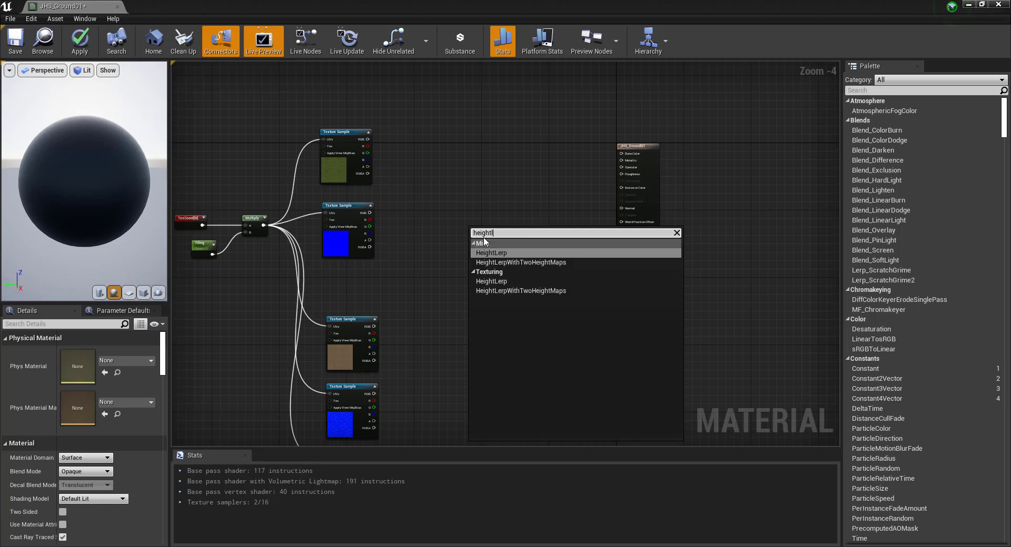
{"action": "left_click", "coordinate": [515, 257]}
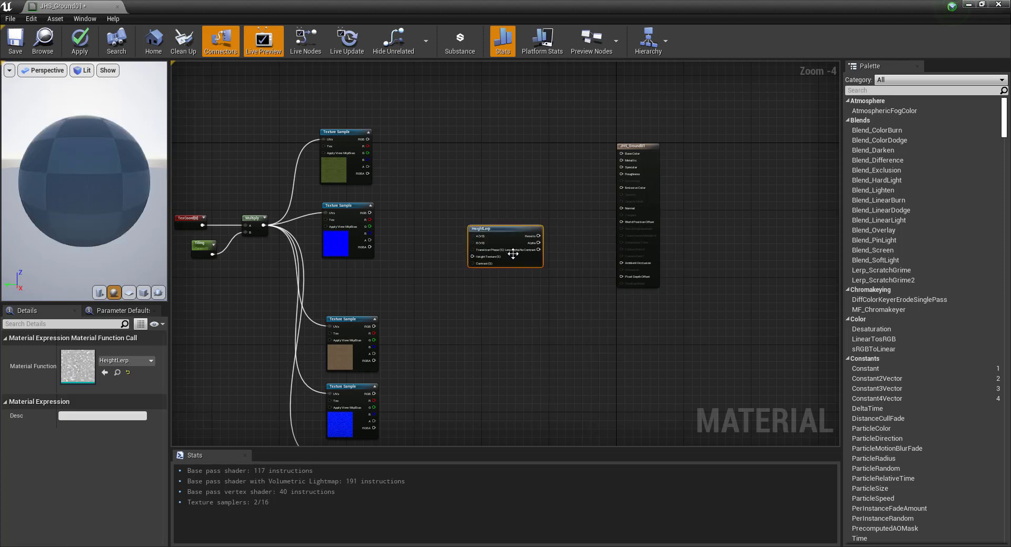
{"action": "mouse_move", "coordinate": [497, 230]}
{"action": "left_mouse_down"}
{"action": "mouse_move", "coordinate": [495, 175]}
{"action": "mouse_move", "coordinate": [507, 188]}
{"action": "left_mouse_up"}
{"action": "scroll", "coordinate": [495, 175], "scroll_direction": "up", "scroll_amount": 4}
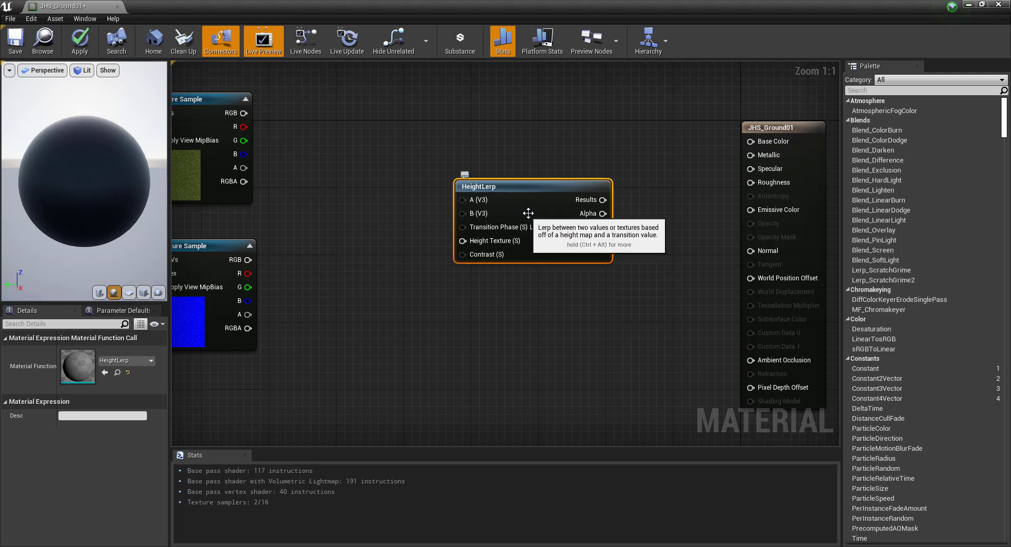
{"action": "key", "text": "ctrl+w"}
{"action": "left_click_drag", "start_coordinate": [626, 271], "coordinate": [566, 396]}
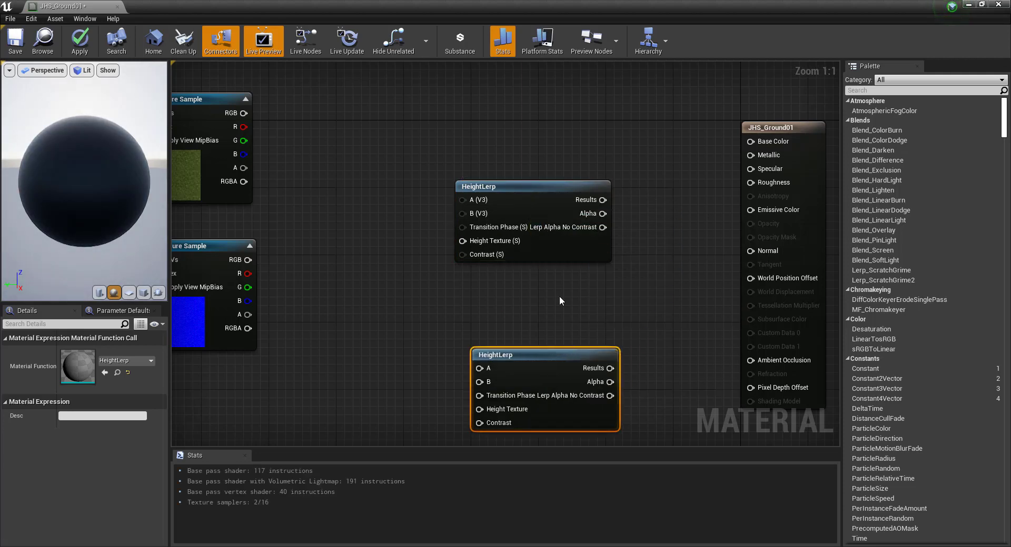
{"action": "scroll", "coordinate": [531, 226], "scroll_direction": "down", "scroll_amount": 4}
{"action": "scroll", "coordinate": [525, 239], "scroll_direction": "up", "scroll_amount": 4}
{"action": "left_click_drag", "start_coordinate": [525, 239], "coordinate": [517, 342]}
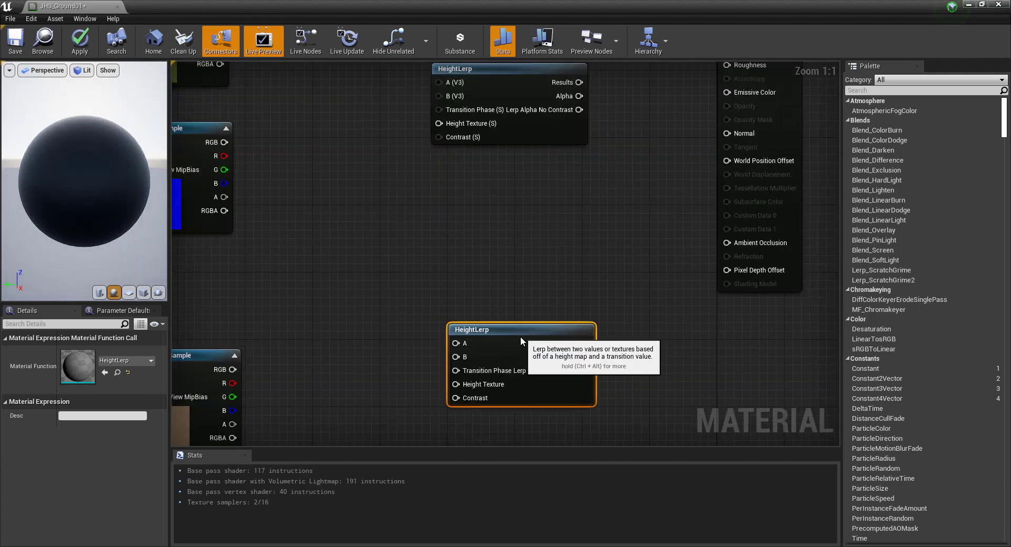
{"action": "scroll", "coordinate": [520, 321], "scroll_direction": "down", "scroll_amount": 4}
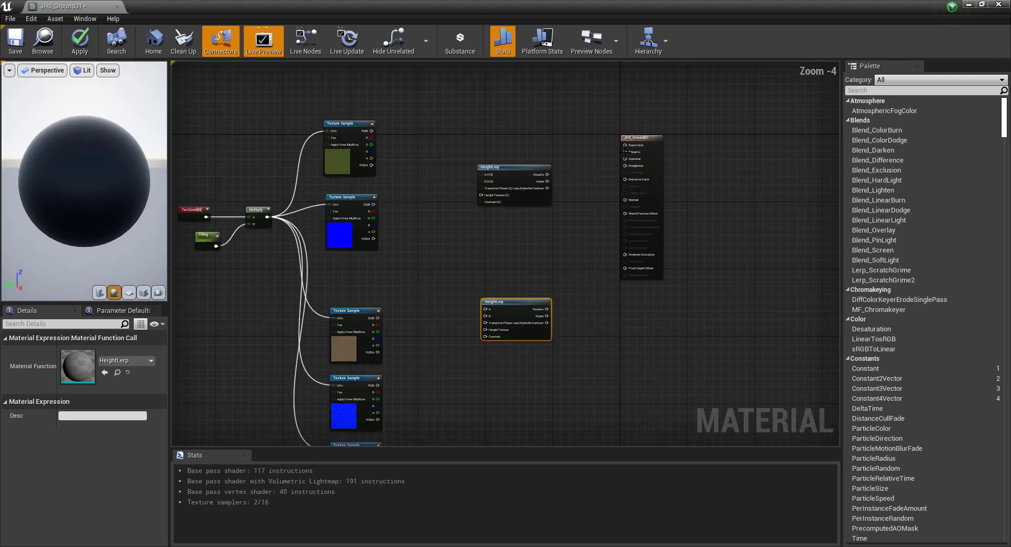
Step: Shift the JHS_Ground01 result node and both HeightLerp nodes rightward into position
{"action": "left_click_drag", "start_coordinate": [629, 138], "coordinate": [713, 192]}
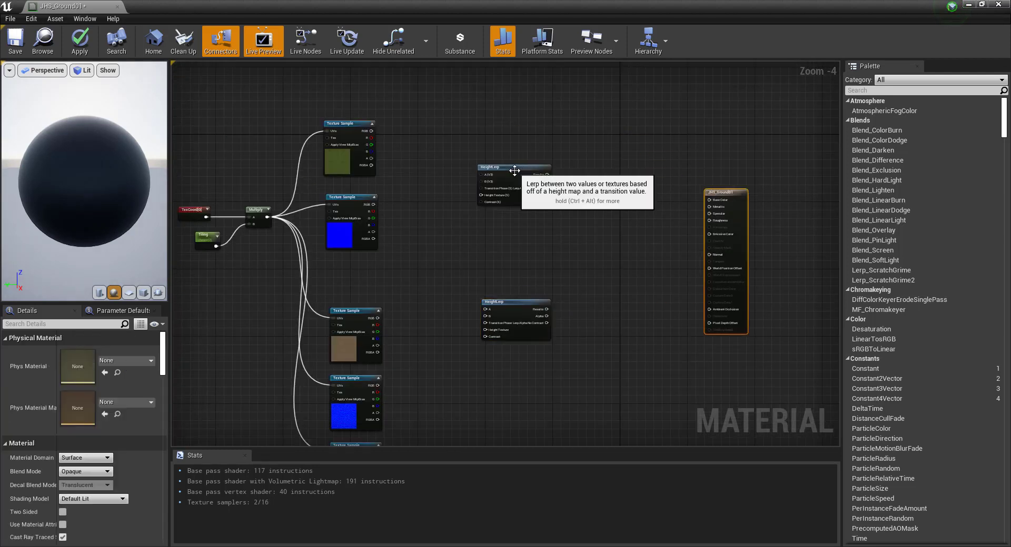
{"action": "left_click_drag", "start_coordinate": [514, 170], "coordinate": [568, 203]}
{"action": "left_click_drag", "start_coordinate": [506, 300], "coordinate": [561, 308]}
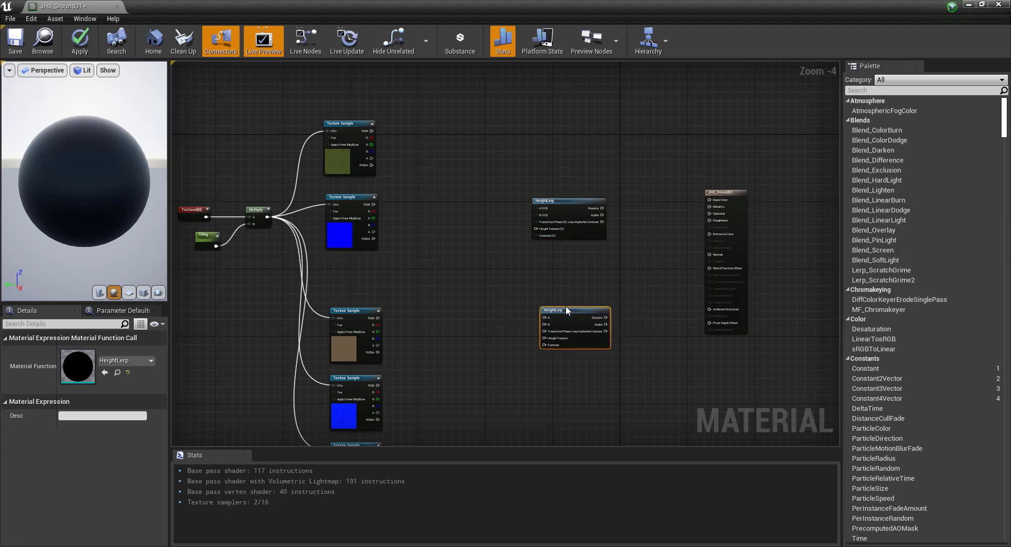
{"action": "scroll", "coordinate": [520, 210], "scroll_direction": "down", "scroll_amount": 5}
{"action": "scroll", "coordinate": [513, 318], "scroll_direction": "up", "scroll_amount": 5}
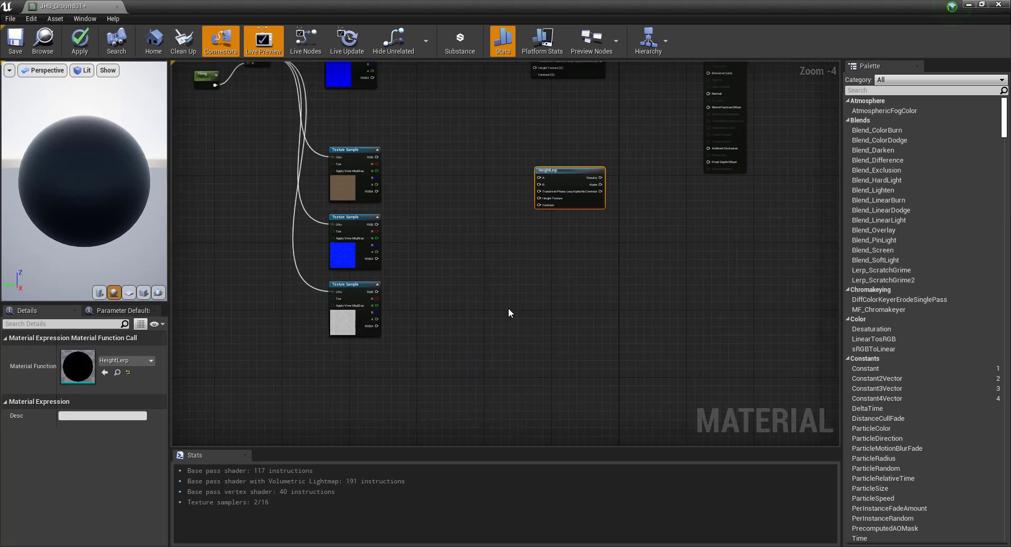
Step: Add a VertexColor node via the node search and place it beneath the texture samples
{"action": "right_click", "coordinate": [501, 317]}
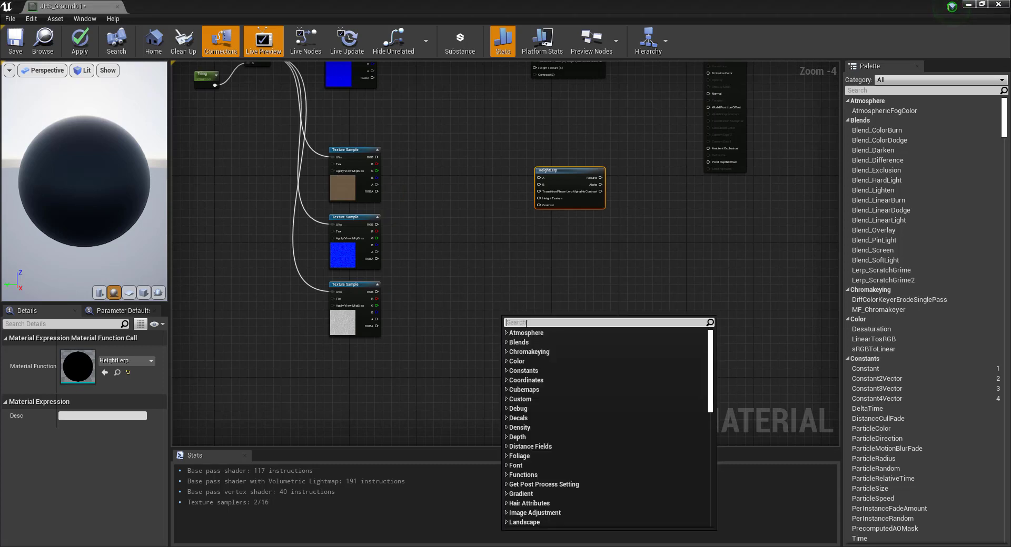
{"action": "type", "text": "vectorc"}
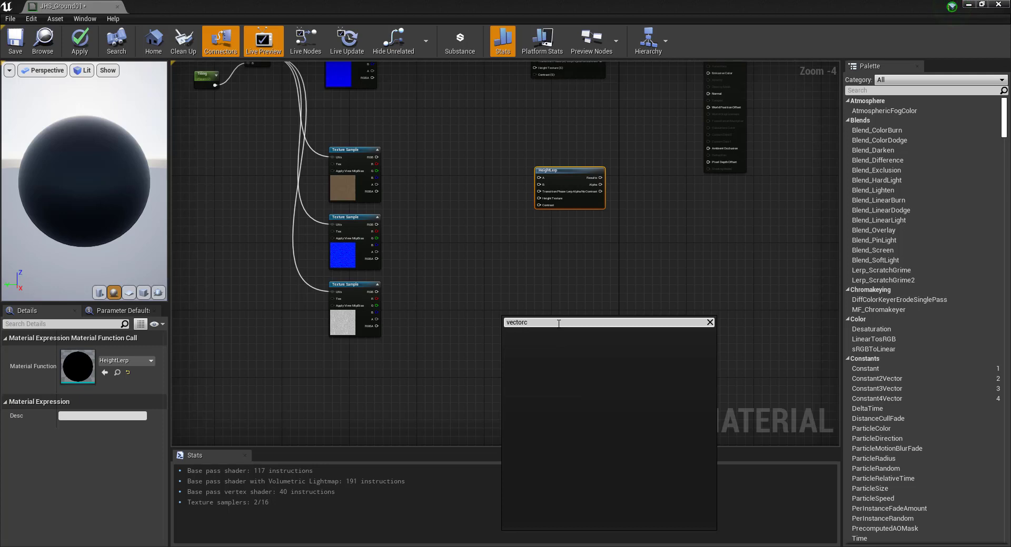
{"action": "type", "text": " vertec"}
{"action": "key", "text": "BackSpace"}
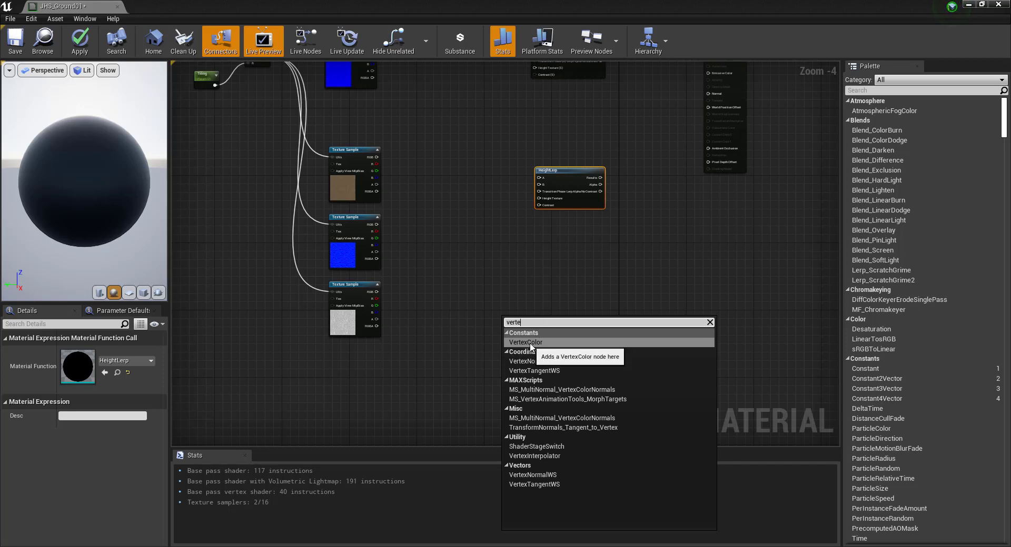
{"action": "left_click", "coordinate": [516, 342]}
{"action": "mouse_move", "coordinate": [515, 319]}
{"action": "left_mouse_down"}
{"action": "mouse_move", "coordinate": [382, 392]}
{"action": "mouse_move", "coordinate": [448, 386]}
{"action": "left_mouse_up"}
{"action": "scroll", "coordinate": [490, 247], "scroll_direction": "up", "scroll_amount": 1}
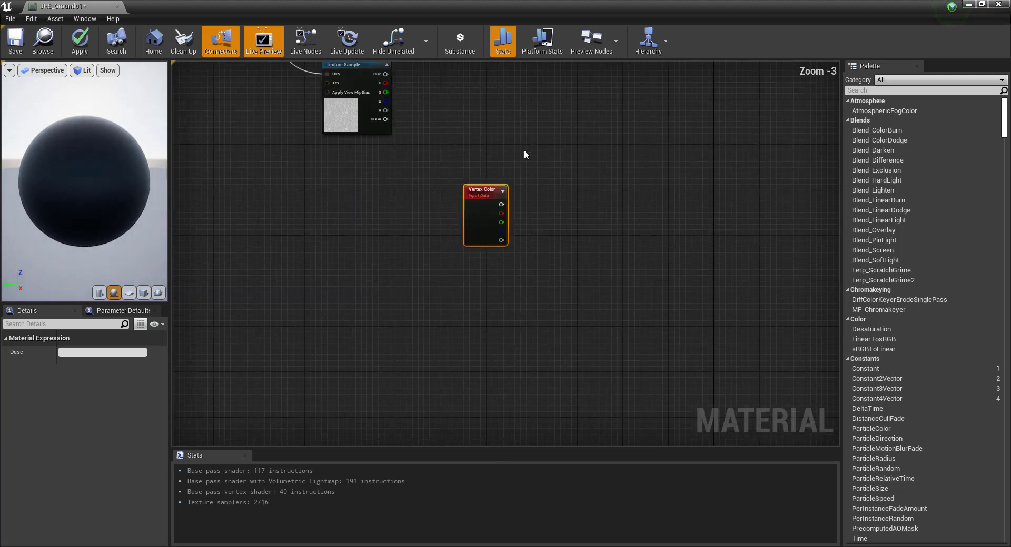
{"action": "scroll", "coordinate": [524, 154], "scroll_direction": "up", "scroll_amount": 2}
Step: Add a ScalarParameter node named ScalarParameter and move it below Vertex Color
{"action": "right_click", "coordinate": [507, 336]}
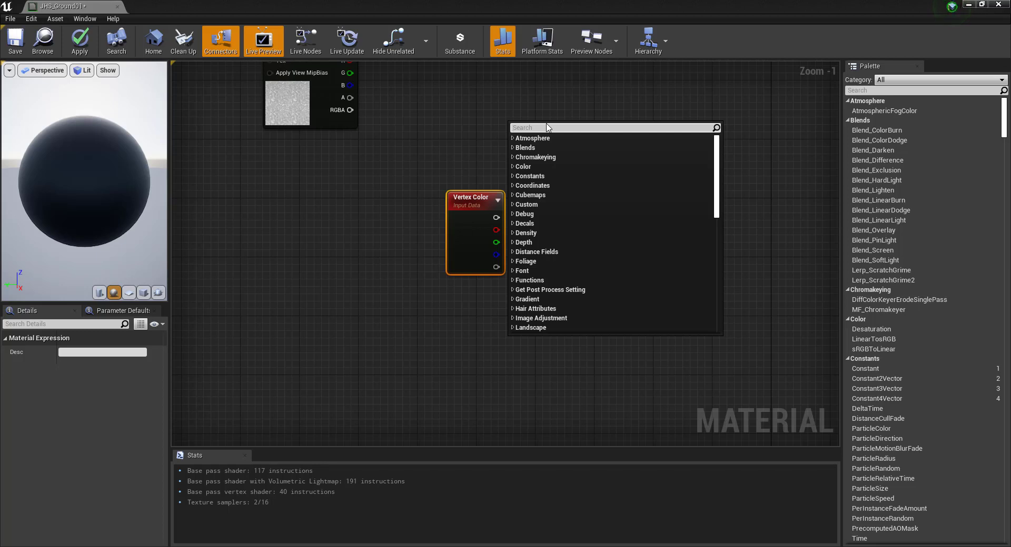
{"action": "type", "text": "sc"}
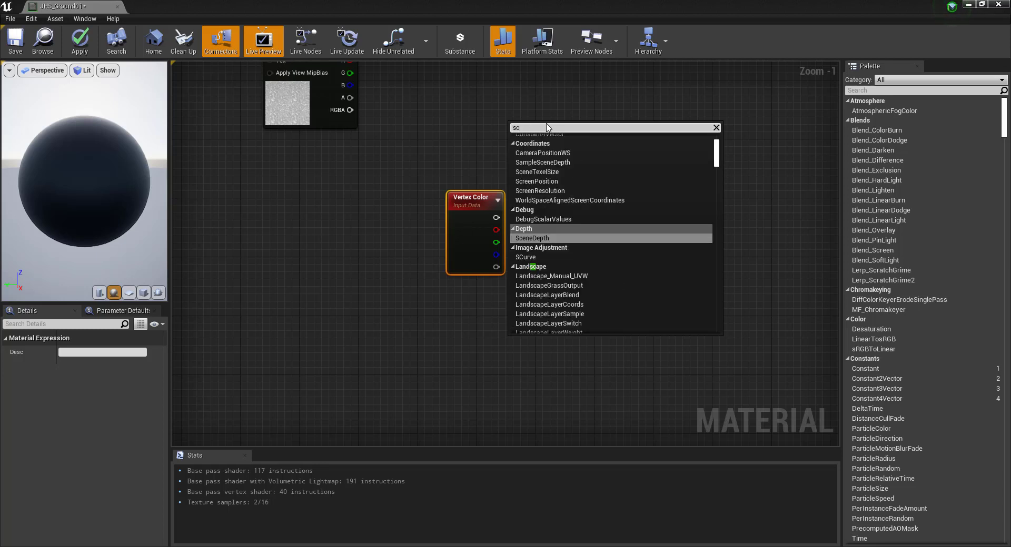
{"action": "type", "text": "a"}
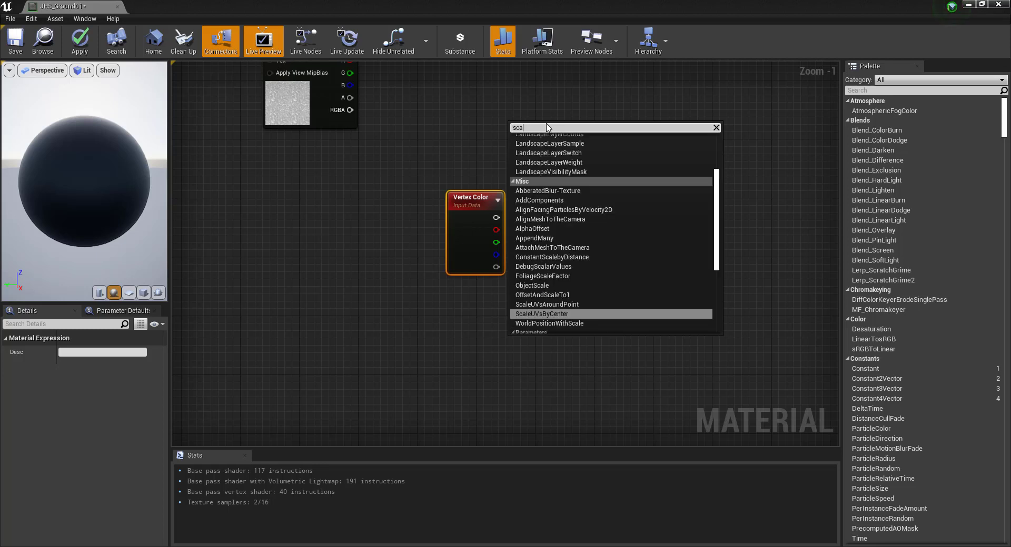
{"action": "type", "text": "lar"}
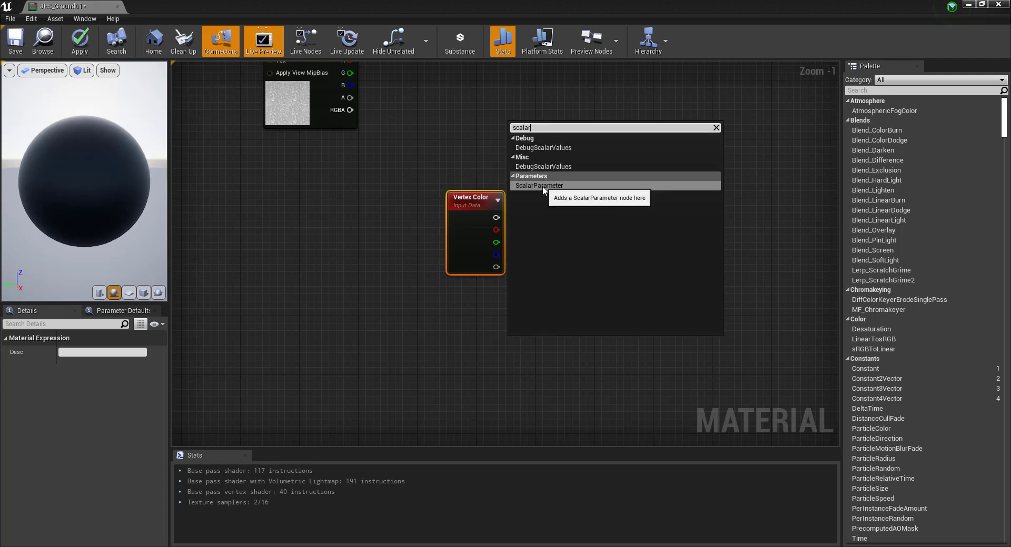
{"action": "left_click", "coordinate": [562, 187]}
{"action": "type", "text": "Falloff"}
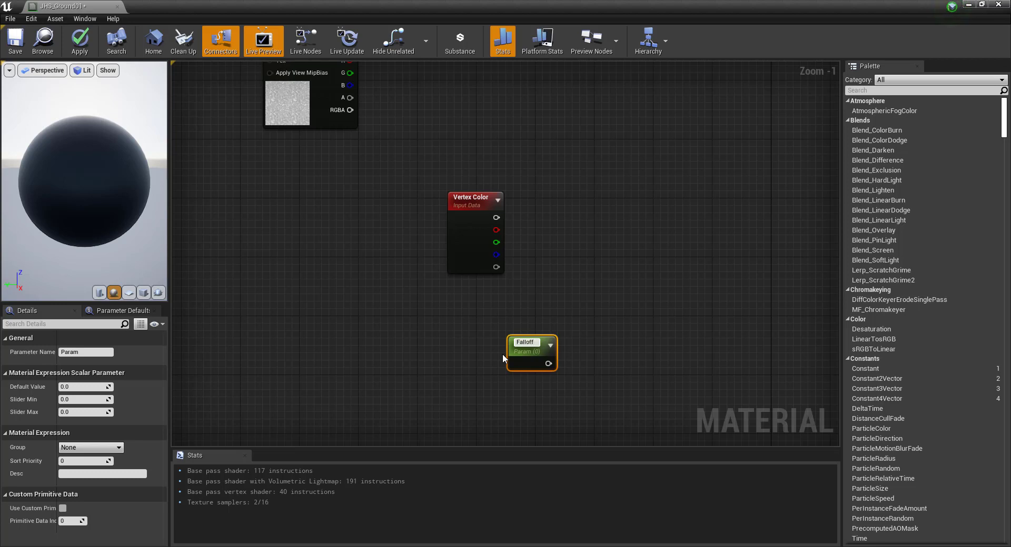
{"action": "left_click", "coordinate": [70, 353]}
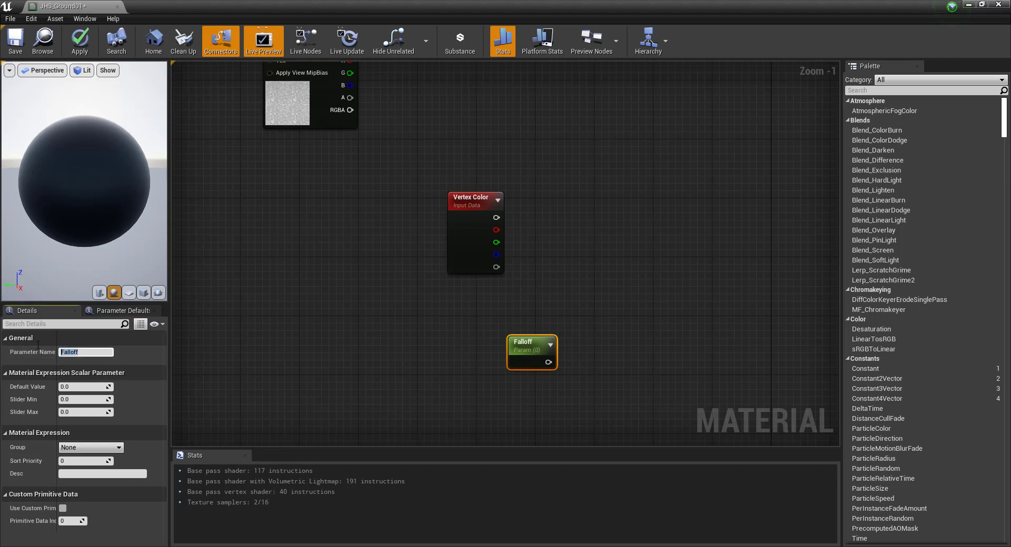
{"action": "type", "text": "Sc"}
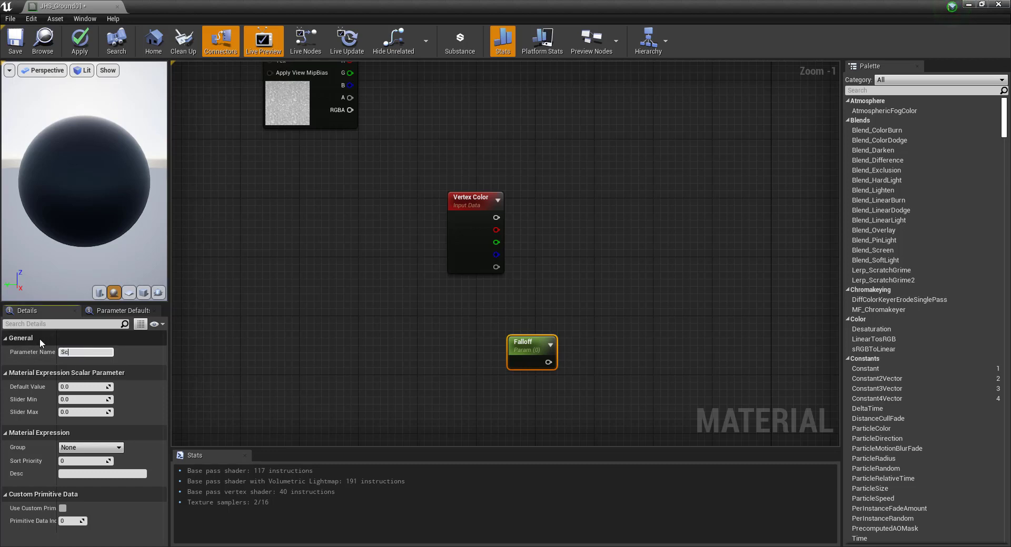
{"action": "type", "text": "alarPara"}
{"action": "type", "text": "meter"}
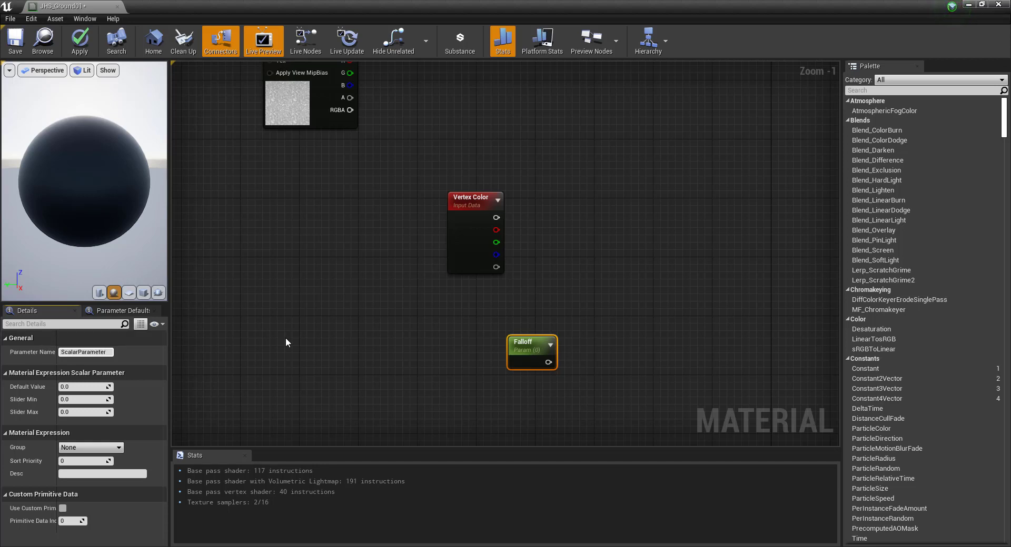
{"action": "left_click", "coordinate": [468, 358]}
{"action": "left_click_drag", "start_coordinate": [537, 342], "coordinate": [483, 314]}
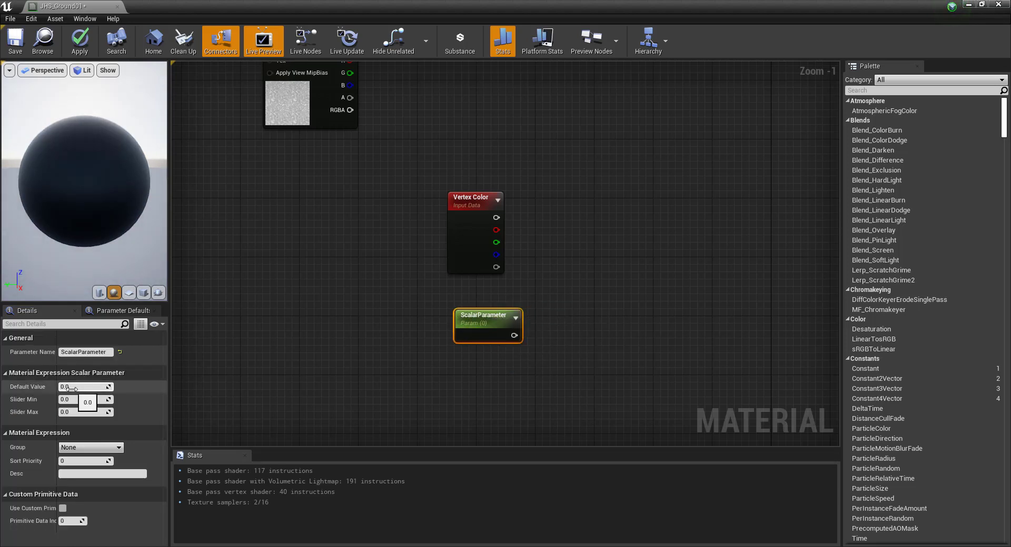
Step: Set default 0.5 and slider max 5.0, and rename the parameter ScalarParameter_Falloff
{"action": "left_click", "coordinate": [72, 388]}
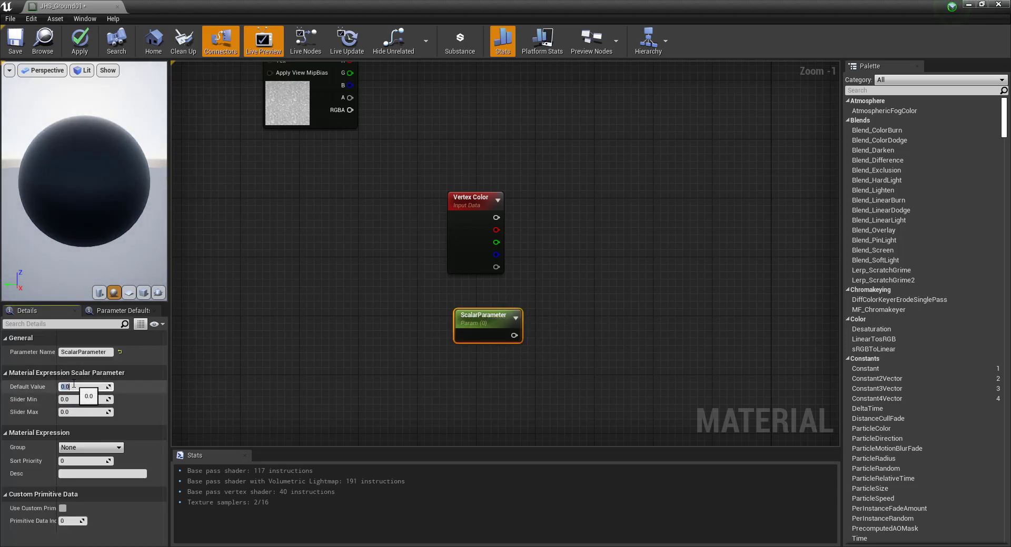
{"action": "type", "text": "05"}
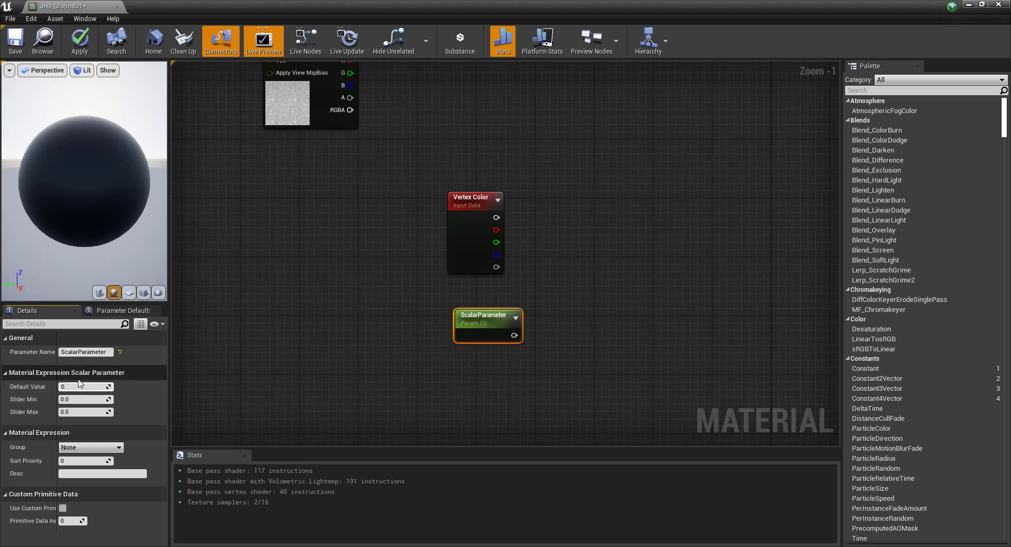
{"action": "left_click", "coordinate": [80, 412]}
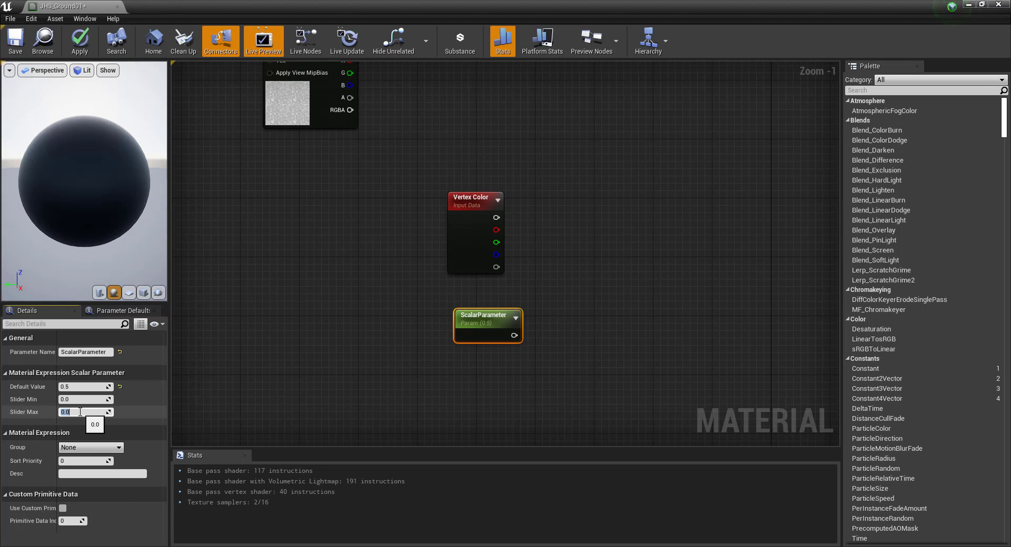
{"action": "type", "text": "5"}
{"action": "left_click", "coordinate": [324, 372]}
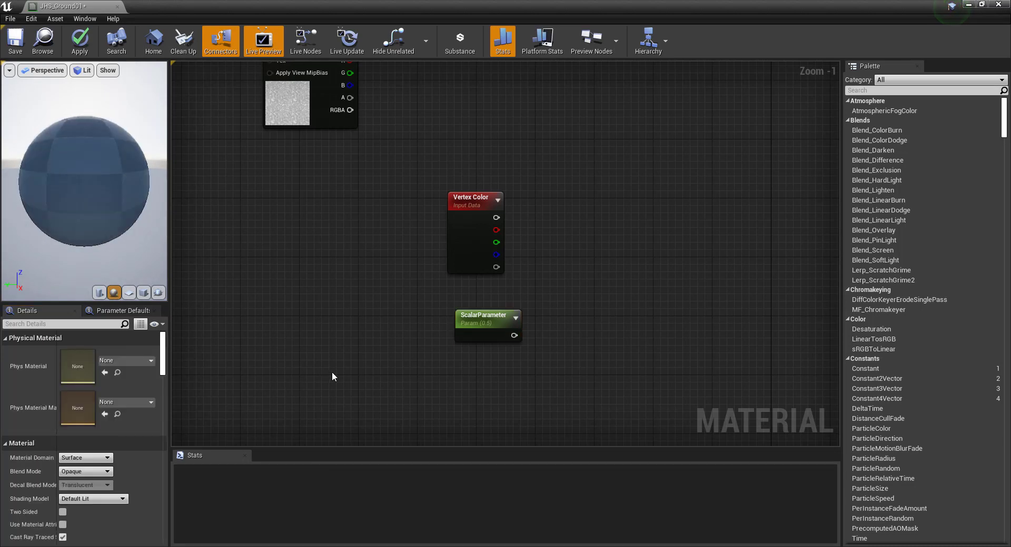
{"action": "left_click", "coordinate": [491, 314]}
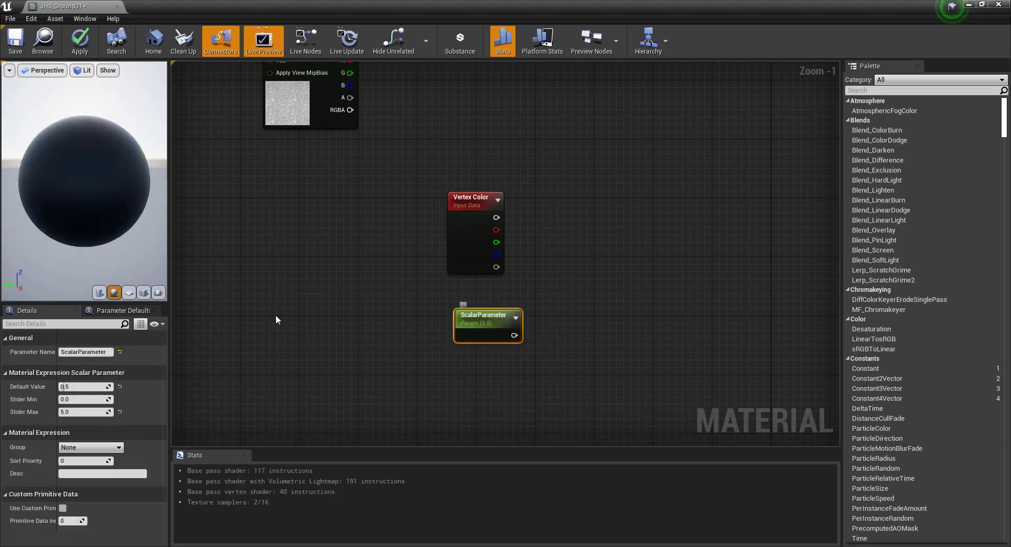
{"action": "left_click", "coordinate": [110, 352]}
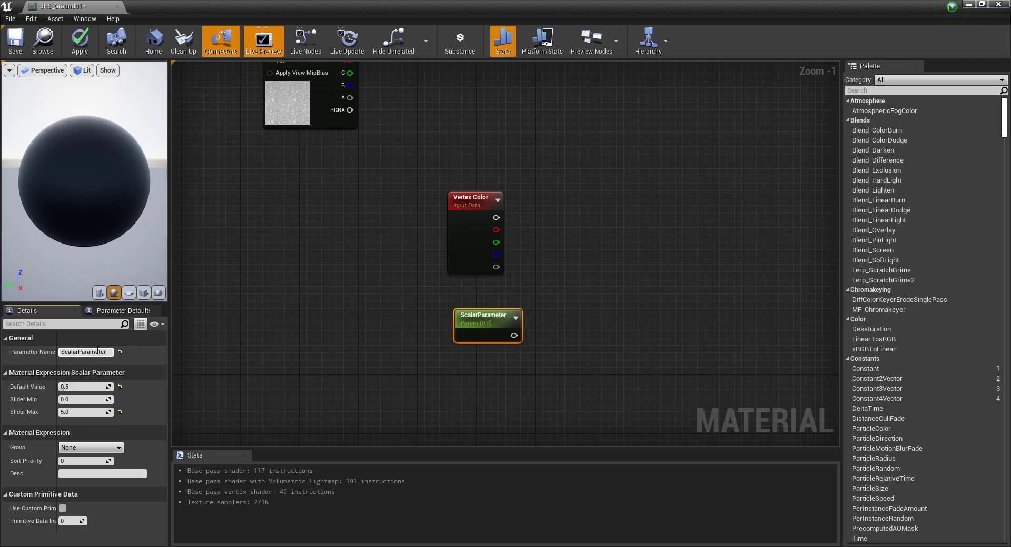
{"action": "left_click", "coordinate": [90, 352]}
{"action": "type", "text": "_Falloff"}
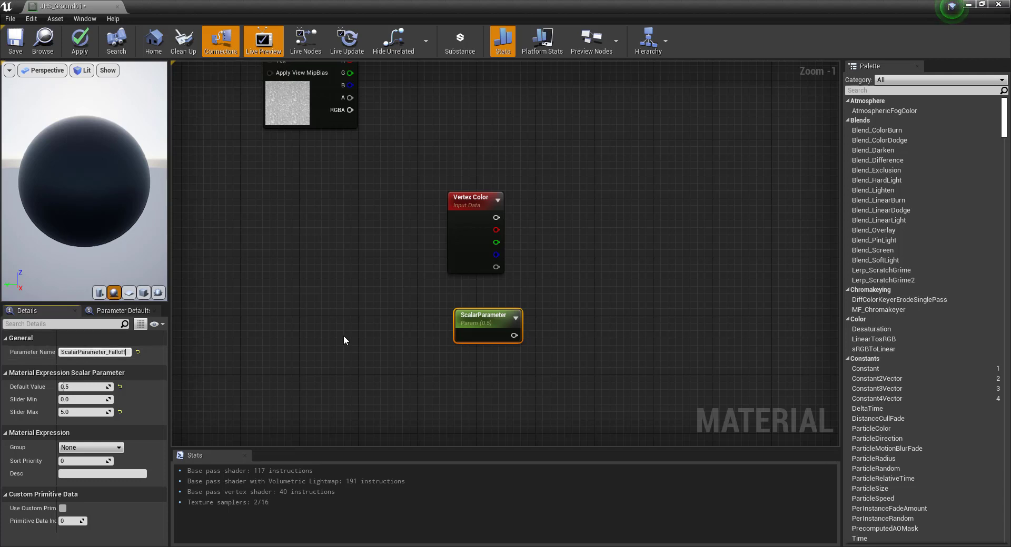
{"action": "left_click", "coordinate": [342, 334]}
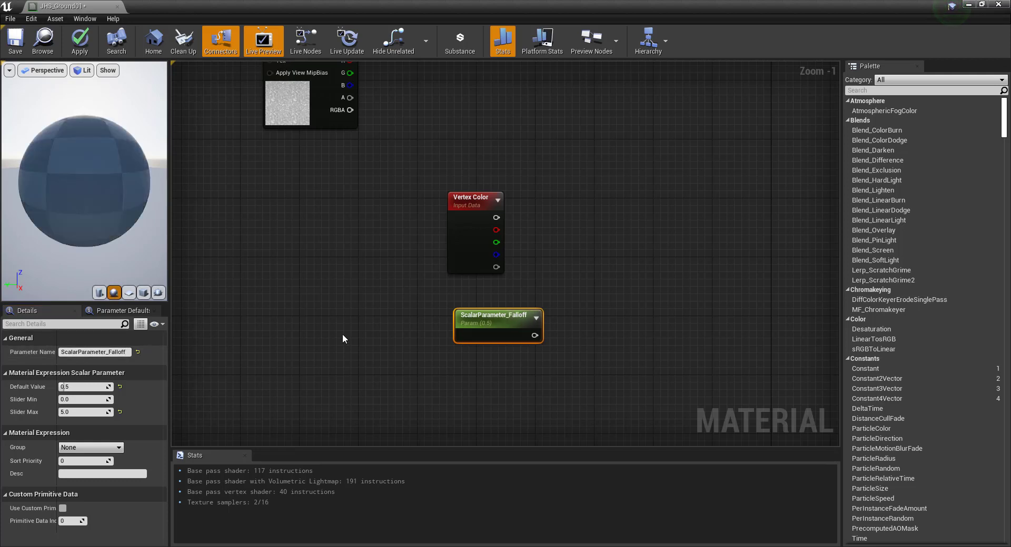
{"action": "scroll", "coordinate": [489, 338], "scroll_direction": "up", "scroll_amount": 1}
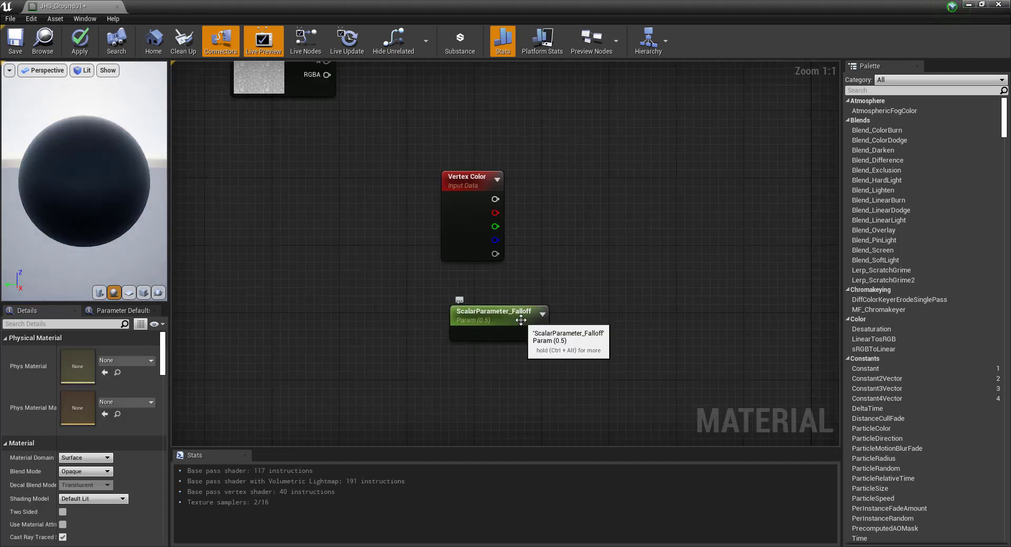
Step: Wire two ground texture samples' RGB outputs into the upper HeightLerp's A and B inputs
{"action": "left_click_drag", "start_coordinate": [488, 312], "coordinate": [472, 296]}
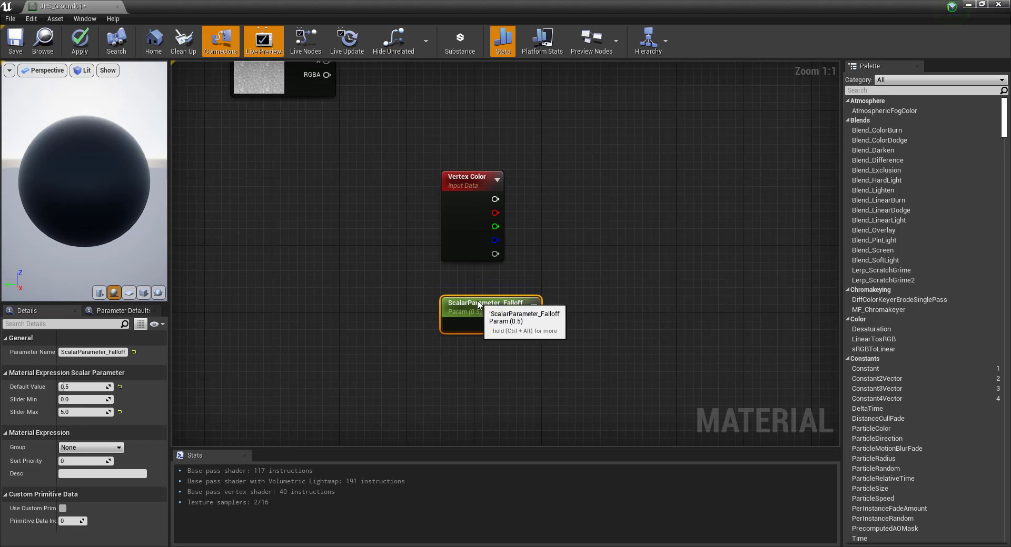
{"action": "scroll", "coordinate": [441, 351], "scroll_direction": "down", "scroll_amount": 3}
{"action": "scroll", "coordinate": [491, 148], "scroll_direction": "down", "scroll_amount": 2}
{"action": "scroll", "coordinate": [492, 148], "scroll_direction": "up", "scroll_amount": 5}
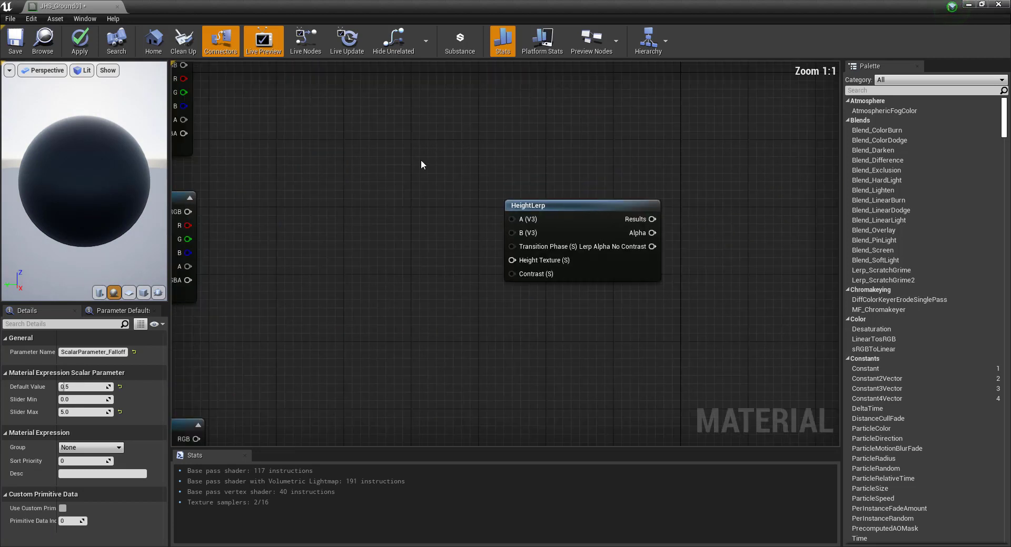
{"action": "scroll", "coordinate": [421, 160], "scroll_direction": "down", "scroll_amount": 1}
{"action": "right_click_drag", "start_coordinate": [290, 89], "coordinate": [297, 135]}
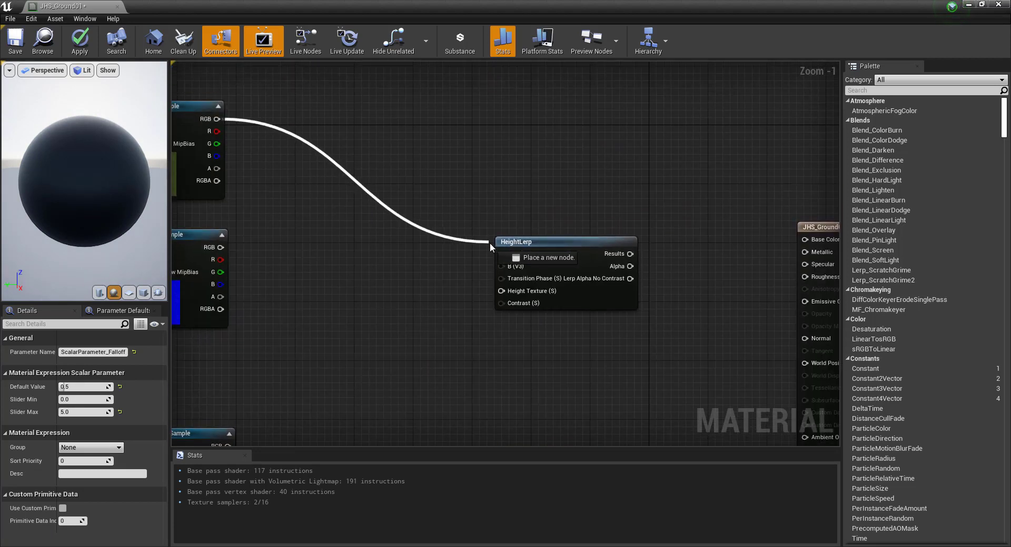
{"action": "left_click_drag", "start_coordinate": [297, 134], "coordinate": [501, 254]}
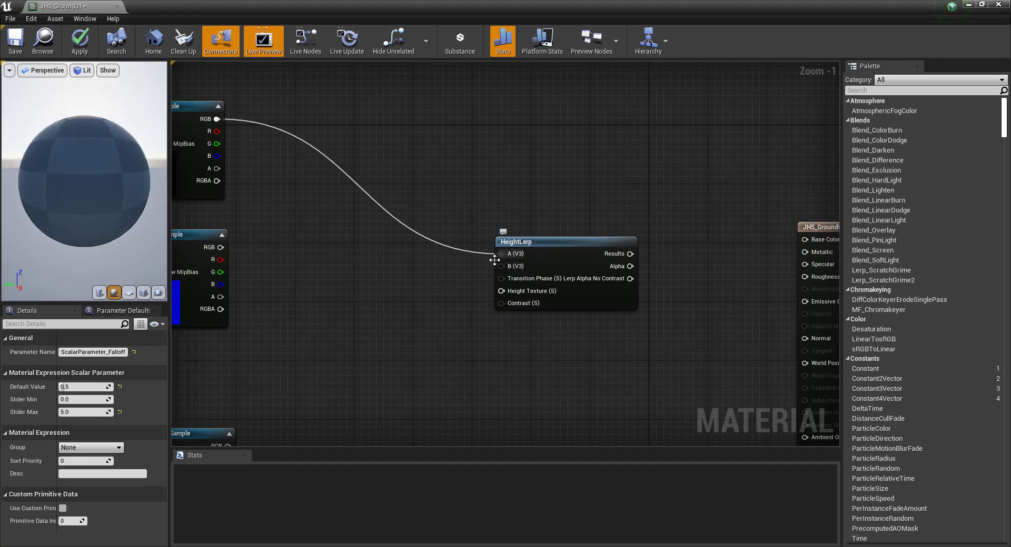
{"action": "scroll", "coordinate": [475, 221], "scroll_direction": "down", "scroll_amount": 3}
{"action": "scroll", "coordinate": [352, 355], "scroll_direction": "up", "scroll_amount": 1}
{"action": "left_click_drag", "start_coordinate": [317, 357], "coordinate": [532, 217]}
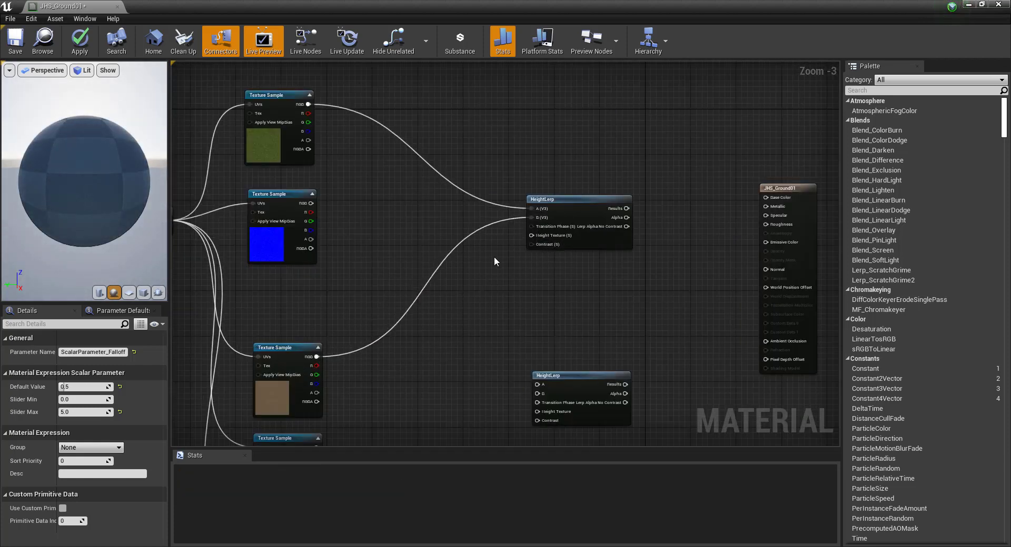
Step: Drive the HeightLerp's Height Texture from Vertex Color and connect the grey texture's RGB
{"action": "scroll", "coordinate": [495, 226], "scroll_direction": "down", "scroll_amount": 6}
{"action": "scroll", "coordinate": [498, 340], "scroll_direction": "up", "scroll_amount": 2}
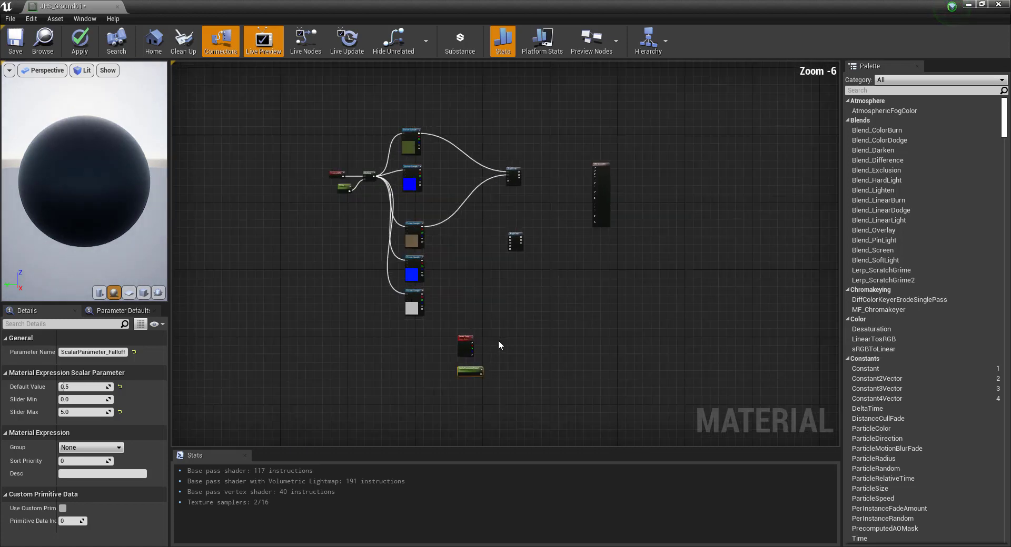
{"action": "scroll", "coordinate": [498, 340], "scroll_direction": "up", "scroll_amount": 5}
{"action": "left_click_drag", "start_coordinate": [433, 364], "coordinate": [486, 258]}
{"action": "scroll", "coordinate": [479, 375], "scroll_direction": "down", "scroll_amount": 2}
{"action": "scroll", "coordinate": [481, 237], "scroll_direction": "up", "scroll_amount": 4}
{"action": "scroll", "coordinate": [577, 235], "scroll_direction": "down", "scroll_amount": 4}
{"action": "scroll", "coordinate": [450, 352], "scroll_direction": "up", "scroll_amount": 1}
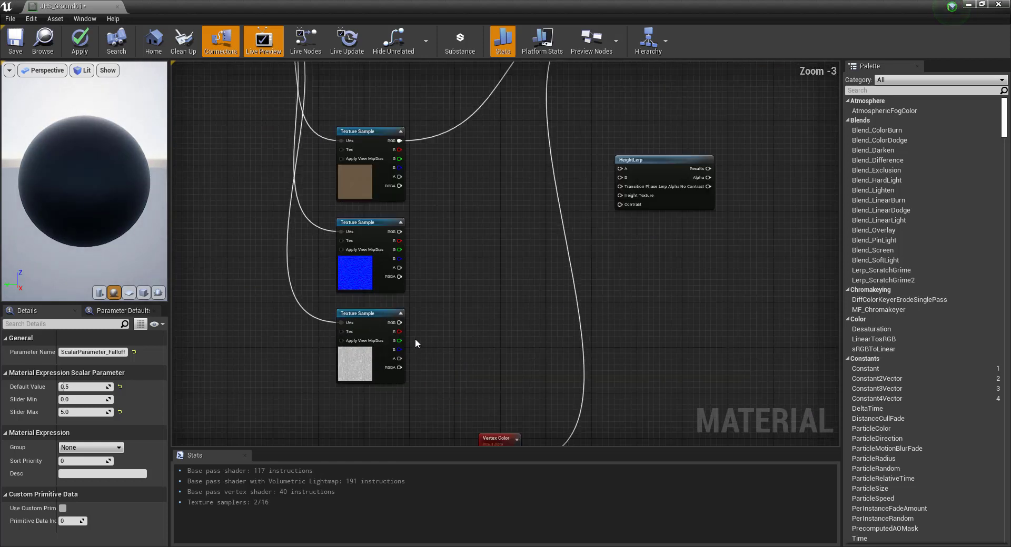
{"action": "mouse_move", "coordinate": [399, 322]}
{"action": "left_mouse_down"}
{"action": "mouse_move", "coordinate": [410, 406]}
{"action": "mouse_move", "coordinate": [399, 374]}
{"action": "left_mouse_up"}
{"action": "scroll", "coordinate": [527, 263], "scroll_direction": "down", "scroll_amount": 1}
{"action": "scroll", "coordinate": [558, 192], "scroll_direction": "up", "scroll_amount": 3}
Step: Connect the falloff parameter to HeightLerp Contrast and its Results to Base Color
{"action": "scroll", "coordinate": [496, 266], "scroll_direction": "down", "scroll_amount": 3}
{"action": "scroll", "coordinate": [436, 389], "scroll_direction": "up", "scroll_amount": 1}
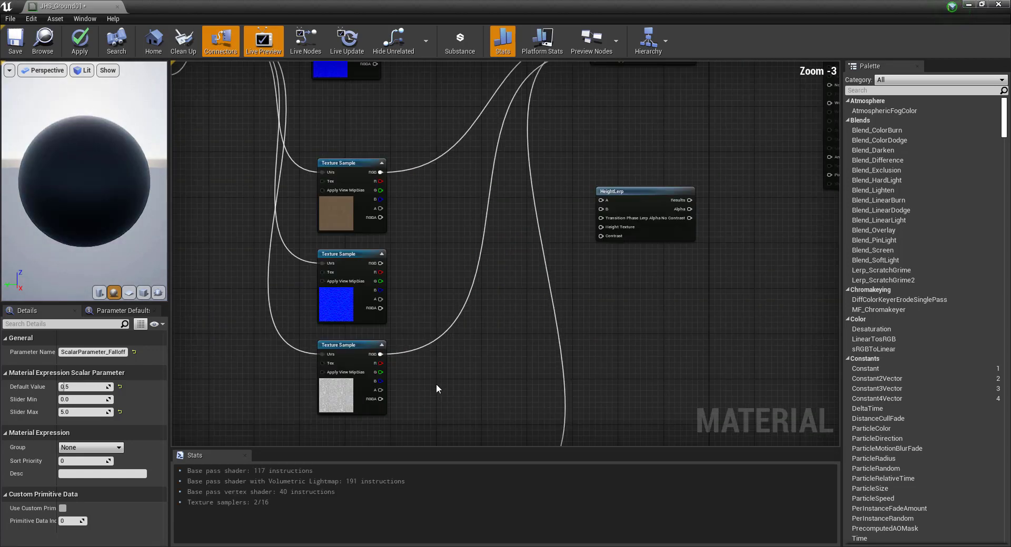
{"action": "scroll", "coordinate": [433, 379], "scroll_direction": "down", "scroll_amount": 1}
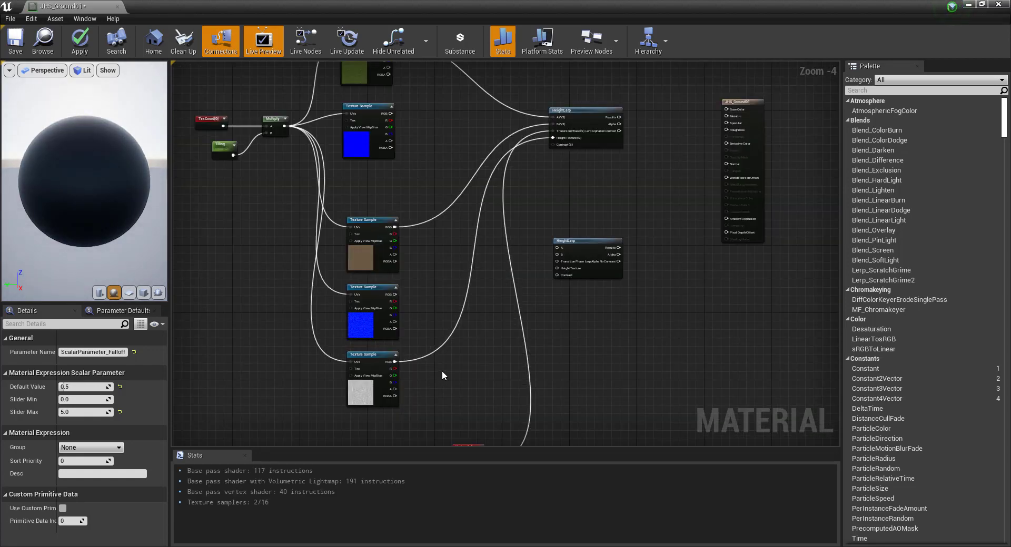
{"action": "scroll", "coordinate": [442, 370], "scroll_direction": "down", "scroll_amount": 1}
{"action": "scroll", "coordinate": [470, 384], "scroll_direction": "up", "scroll_amount": 1}
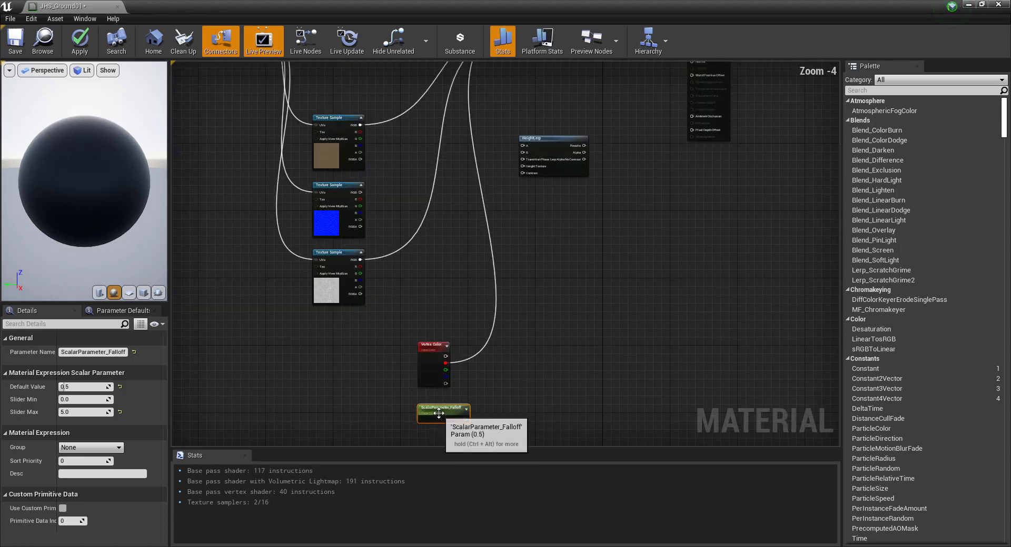
{"action": "mouse_move", "coordinate": [435, 409]}
{"action": "left_mouse_down"}
{"action": "mouse_move", "coordinate": [418, 409]}
{"action": "mouse_move", "coordinate": [486, 213]}
{"action": "left_mouse_up"}
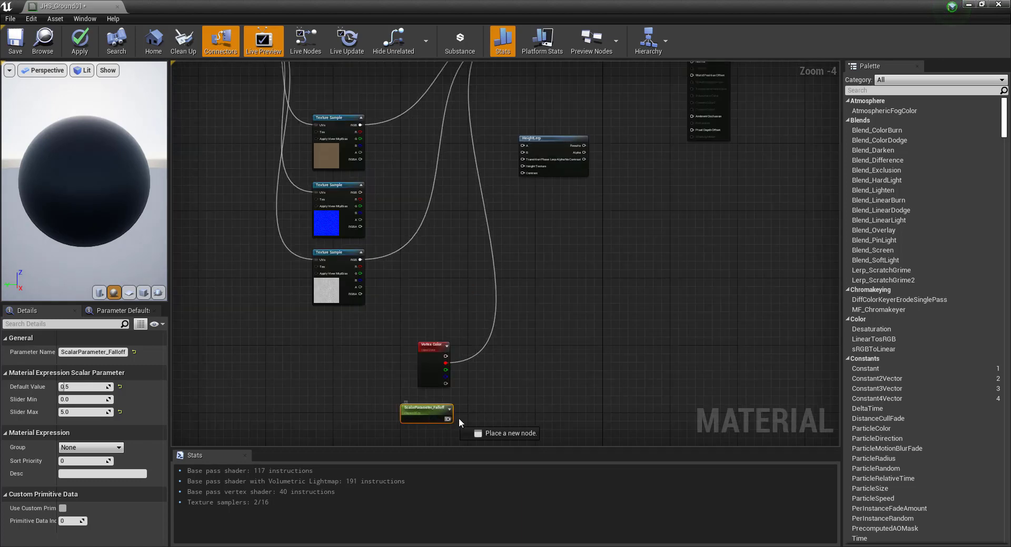
{"action": "scroll", "coordinate": [514, 342], "scroll_direction": "down", "scroll_amount": 2}
{"action": "scroll", "coordinate": [507, 273], "scroll_direction": "up", "scroll_amount": 6}
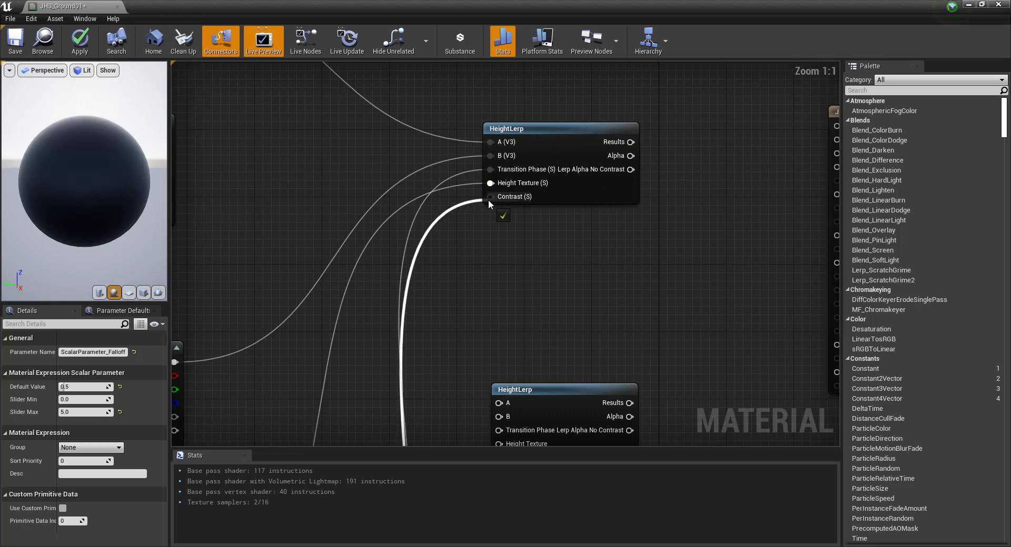
{"action": "left_click_drag", "start_coordinate": [487, 213], "coordinate": [487, 200]}
{"action": "scroll", "coordinate": [478, 264], "scroll_direction": "down", "scroll_amount": 1}
{"action": "scroll", "coordinate": [588, 206], "scroll_direction": "up", "scroll_amount": 1}
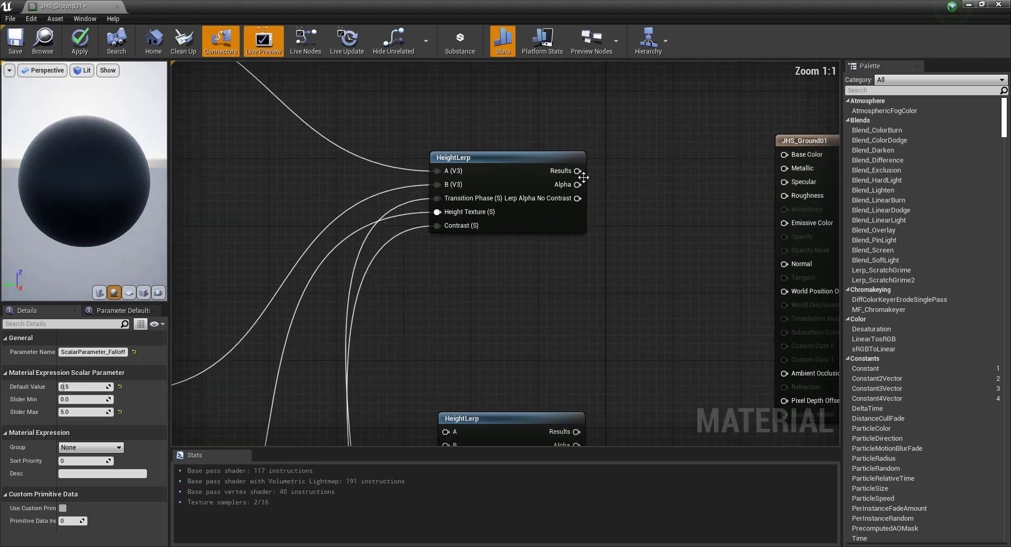
{"action": "left_click_drag", "start_coordinate": [578, 171], "coordinate": [796, 149]}
Step: Zoom the preview close and rewire HeightLerp inputs, putting the brown texture into A
{"action": "right_click_drag", "start_coordinate": [106, 185], "coordinate": [70, 188]}
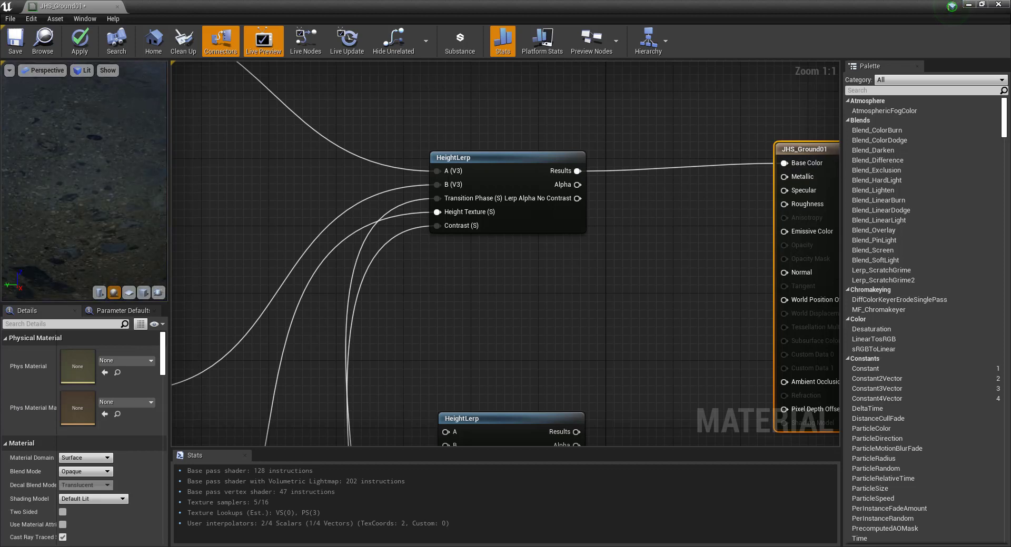
{"action": "scroll", "coordinate": [511, 192], "scroll_direction": "down", "scroll_amount": 4}
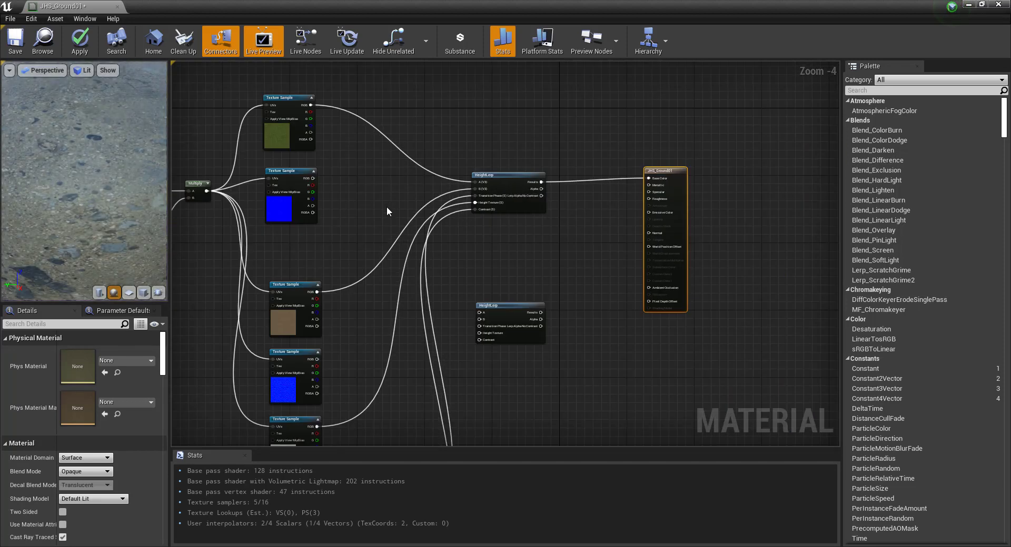
{"action": "left_click_drag", "start_coordinate": [313, 103], "coordinate": [472, 190]}
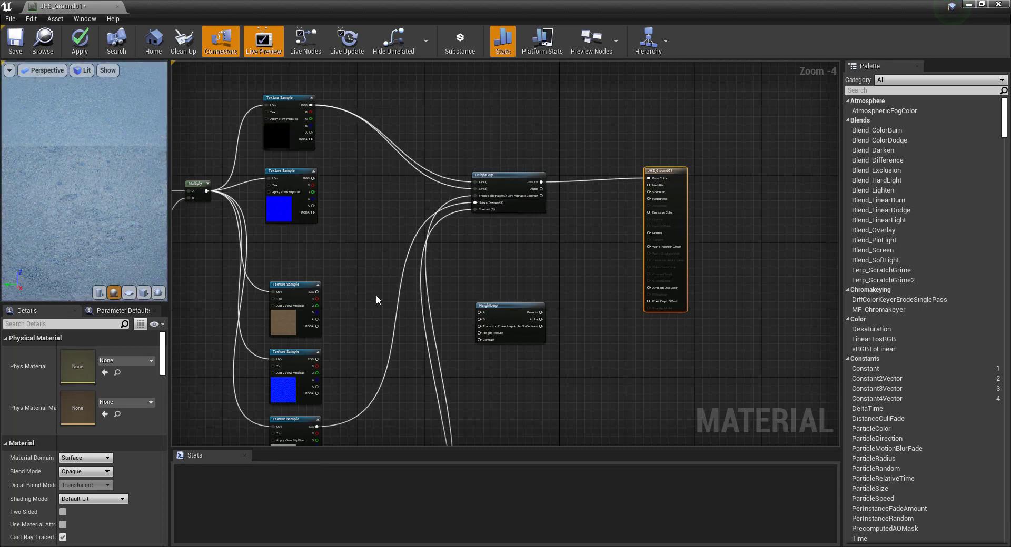
{"action": "left_click_drag", "start_coordinate": [317, 292], "coordinate": [474, 181]}
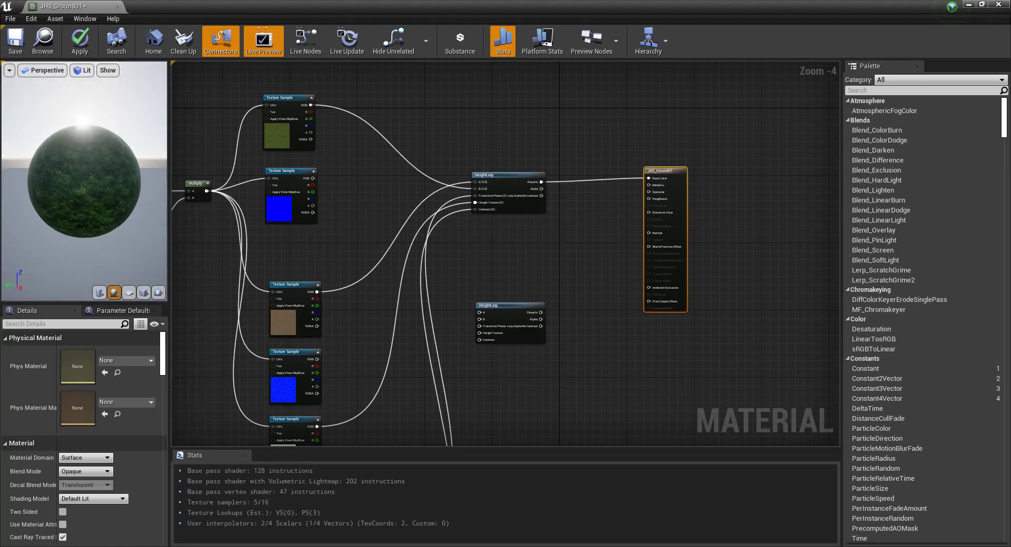
{"action": "scroll", "coordinate": [84, 182], "scroll_direction": "up", "scroll_amount": 2}
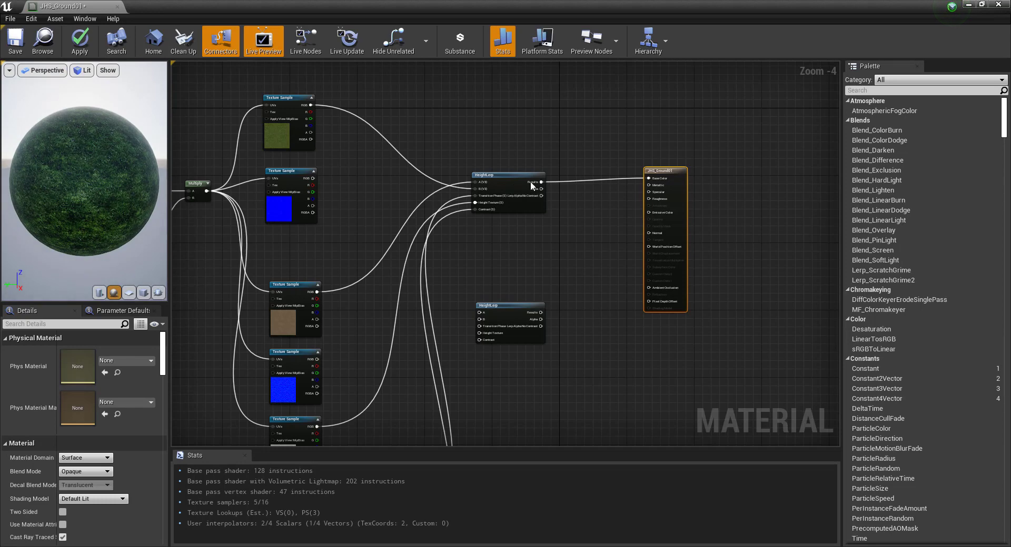
Step: Connect the blue normal texture to the second HeightLerp's A input
{"action": "scroll", "coordinate": [517, 234], "scroll_direction": "down", "scroll_amount": 2}
{"action": "scroll", "coordinate": [514, 263], "scroll_direction": "up", "scroll_amount": 3}
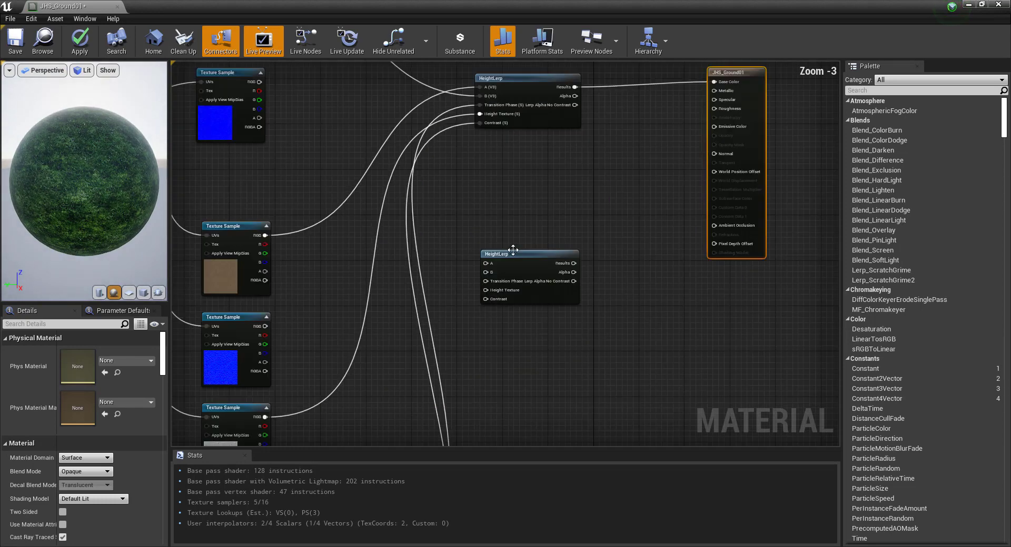
{"action": "left_click", "coordinate": [514, 264]}
{"action": "scroll", "coordinate": [450, 273], "scroll_direction": "down", "scroll_amount": 2}
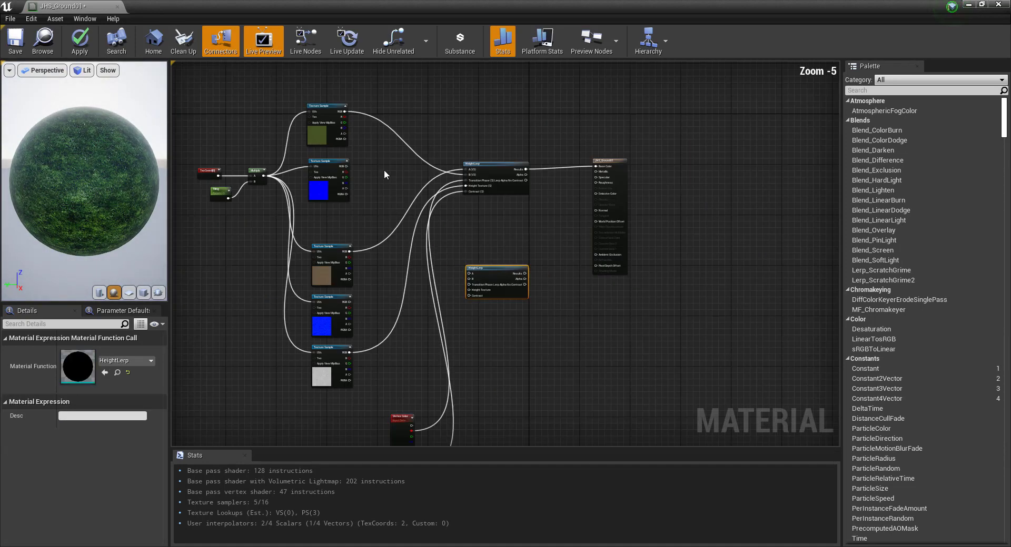
{"action": "scroll", "coordinate": [356, 124], "scroll_direction": "up", "scroll_amount": 2}
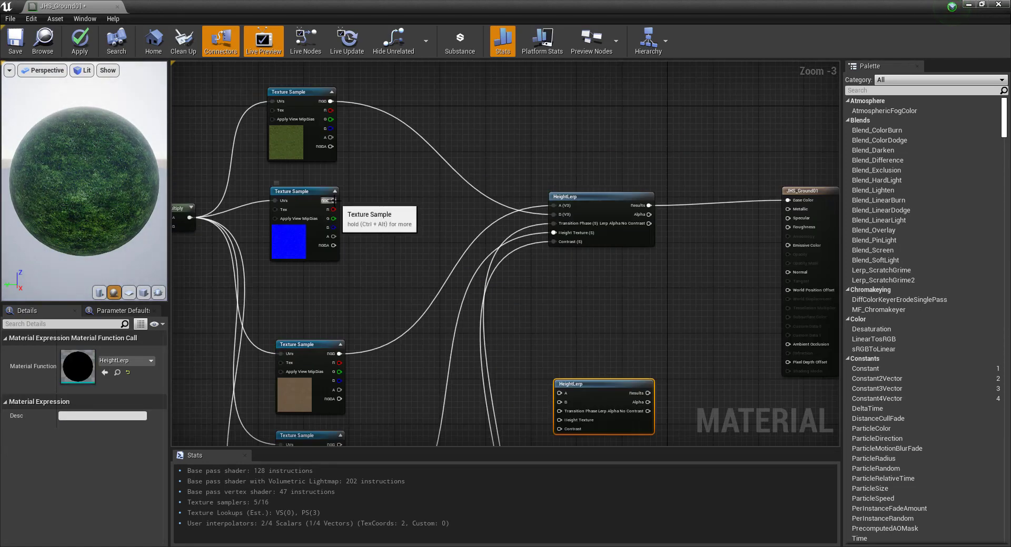
{"action": "mouse_move", "coordinate": [333, 201]}
{"action": "left_mouse_down"}
{"action": "mouse_move", "coordinate": [475, 361]}
{"action": "mouse_move", "coordinate": [559, 403]}
{"action": "left_mouse_up"}
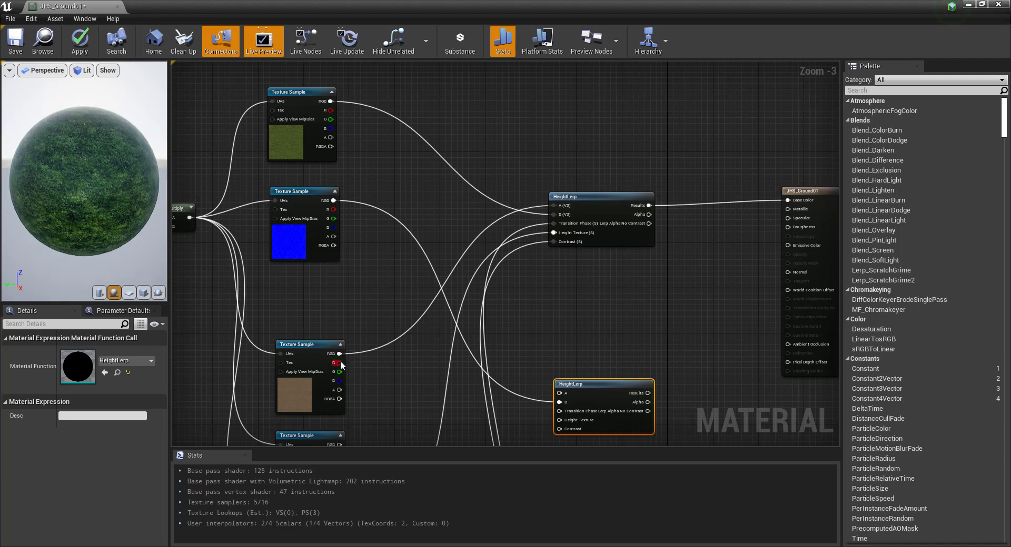
{"action": "scroll", "coordinate": [353, 319], "scroll_direction": "down", "scroll_amount": 5}
{"action": "scroll", "coordinate": [394, 361], "scroll_direction": "up", "scroll_amount": 4}
{"action": "scroll", "coordinate": [395, 358], "scroll_direction": "up", "scroll_amount": 1}
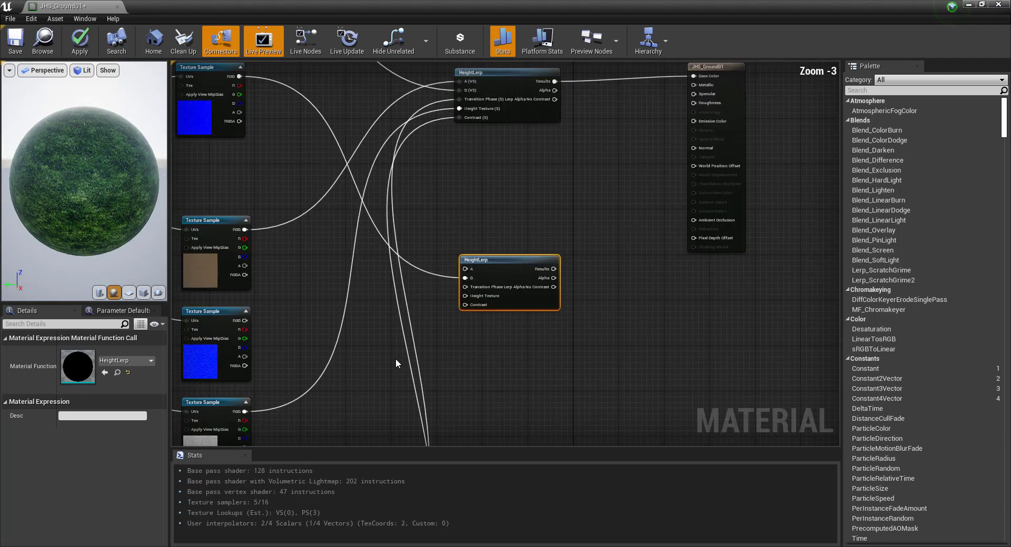
{"action": "left_click_drag", "start_coordinate": [244, 320], "coordinate": [468, 270]}
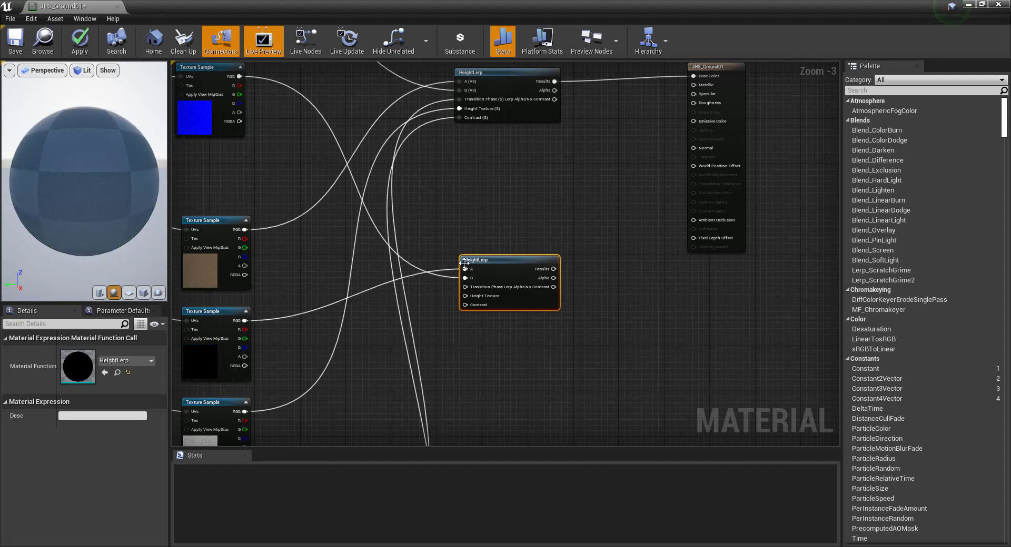
{"action": "scroll", "coordinate": [393, 361], "scroll_direction": "down", "scroll_amount": 1}
{"action": "scroll", "coordinate": [321, 383], "scroll_direction": "up", "scroll_amount": 2}
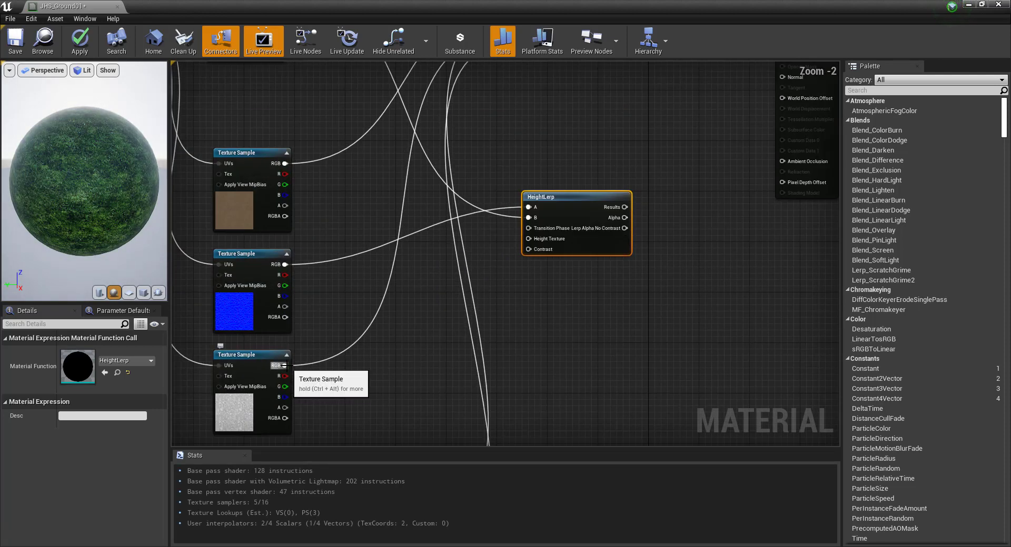
Step: Feed the grey height texture into Height Texture and vertex colour red into the second blend
{"action": "mouse_move", "coordinate": [285, 365]}
{"action": "left_mouse_down"}
{"action": "mouse_move", "coordinate": [521, 269]}
{"action": "mouse_move", "coordinate": [528, 238]}
{"action": "left_mouse_up"}
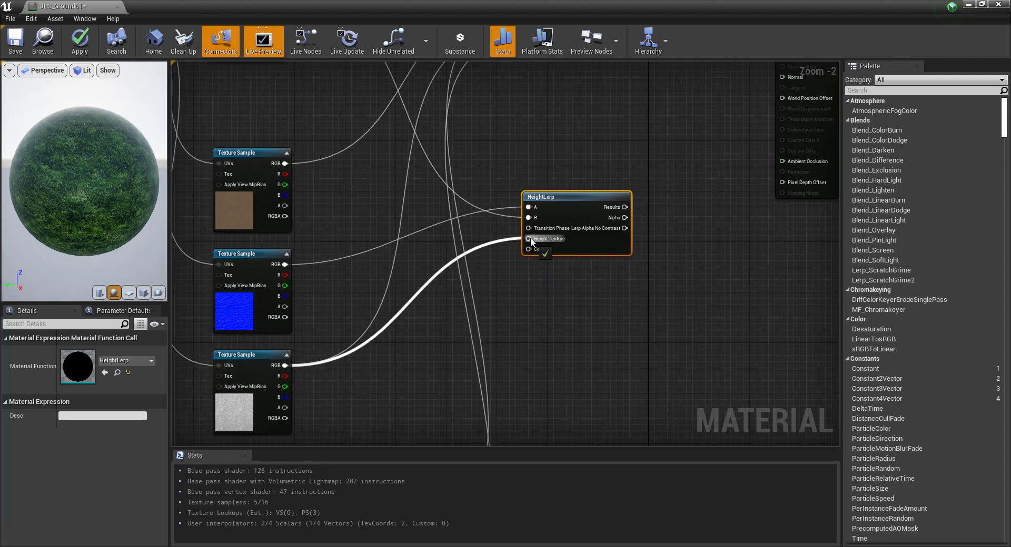
{"action": "scroll", "coordinate": [523, 275], "scroll_direction": "down", "scroll_amount": 4}
{"action": "scroll", "coordinate": [522, 280], "scroll_direction": "up", "scroll_amount": 3}
{"action": "mouse_move", "coordinate": [465, 340]}
{"action": "left_mouse_down"}
{"action": "mouse_move", "coordinate": [554, 93]}
{"action": "mouse_move", "coordinate": [569, 137]}
{"action": "left_mouse_up"}
{"action": "scroll", "coordinate": [577, 200], "scroll_direction": "down", "scroll_amount": 3}
{"action": "scroll", "coordinate": [573, 244], "scroll_direction": "up", "scroll_amount": 4}
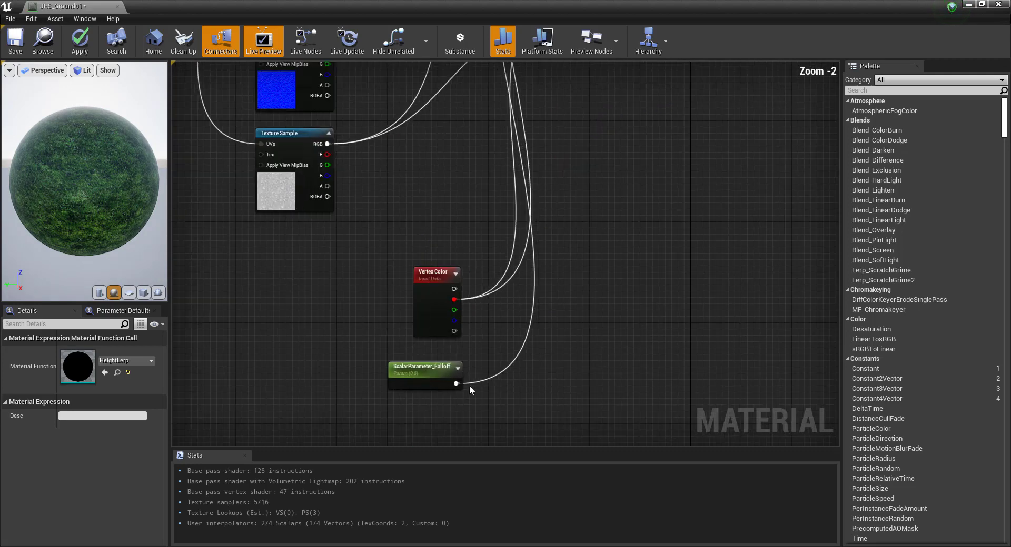
Step: Connect Falloff to the second blend's Contrast and its Results to the material's Normal
{"action": "left_click_drag", "start_coordinate": [456, 383], "coordinate": [572, 107]}
{"action": "scroll", "coordinate": [573, 263], "scroll_direction": "up", "scroll_amount": 1}
{"action": "scroll", "coordinate": [581, 141], "scroll_direction": "down", "scroll_amount": 3}
{"action": "scroll", "coordinate": [604, 147], "scroll_direction": "down", "scroll_amount": 4}
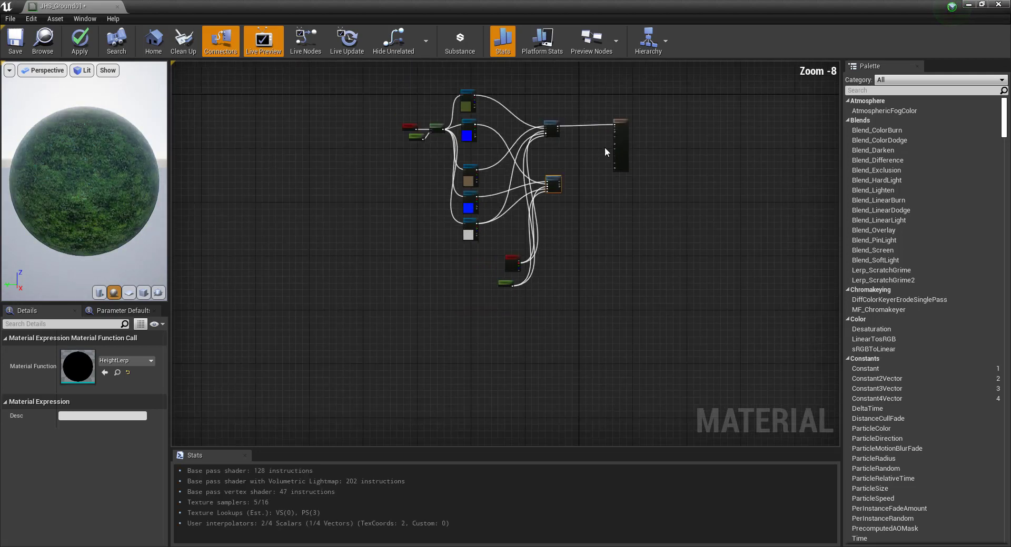
{"action": "scroll", "coordinate": [574, 179], "scroll_direction": "up", "scroll_amount": 4}
{"action": "scroll", "coordinate": [579, 200], "scroll_direction": "up", "scroll_amount": 2}
{"action": "left_click_drag", "start_coordinate": [491, 242], "coordinate": [648, 112]}
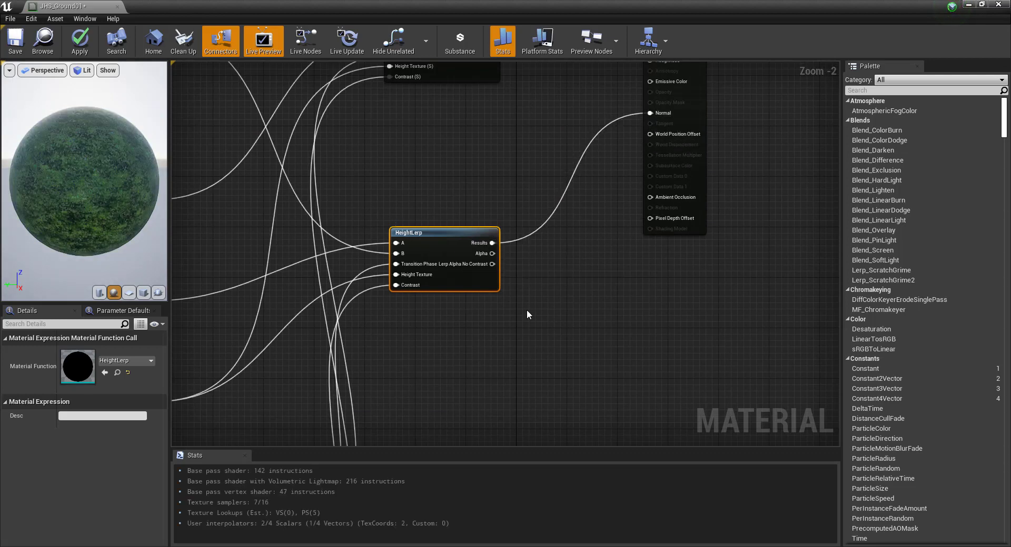
{"action": "scroll", "coordinate": [624, 298], "scroll_direction": "down", "scroll_amount": 2}
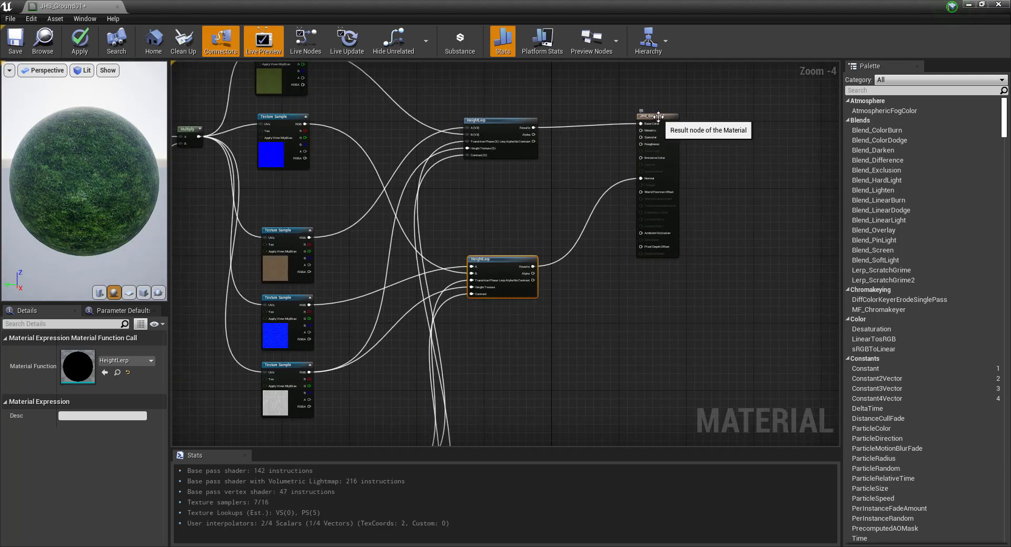
{"action": "left_click_drag", "start_coordinate": [657, 127], "coordinate": [706, 126]}
{"action": "scroll", "coordinate": [717, 121], "scroll_direction": "up", "scroll_amount": 2}
{"action": "scroll", "coordinate": [747, 111], "scroll_direction": "up", "scroll_amount": 2}
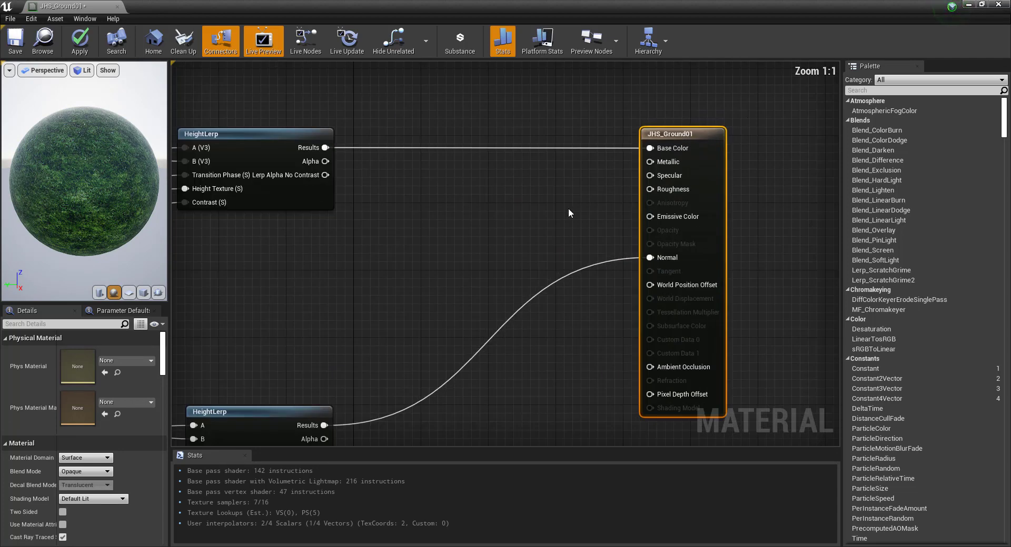
Step: Add constant nodes and convert the top one into a scalar parameter named M
{"action": "left_click", "coordinate": [532, 199]}
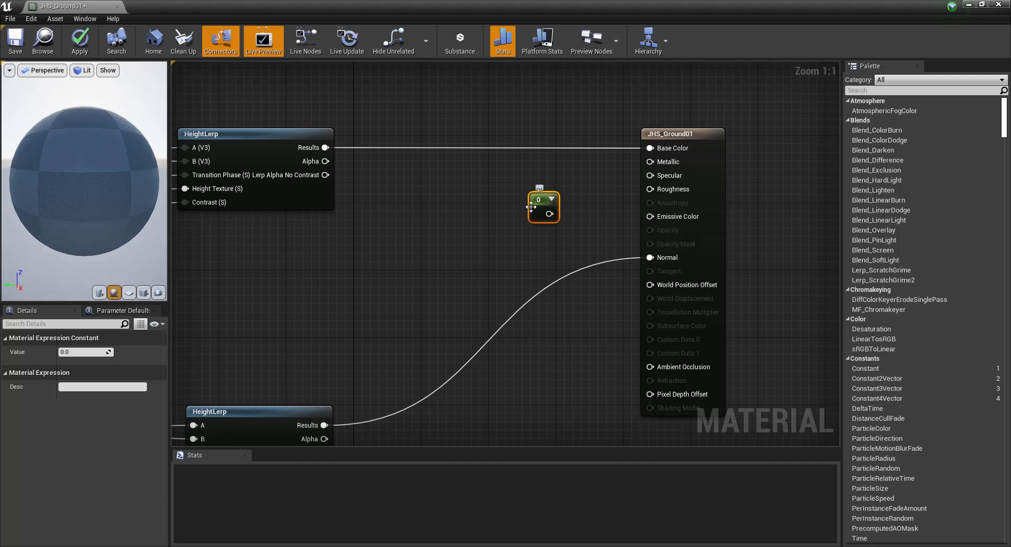
{"action": "key", "text": "ctrl+w"}
{"action": "key", "text": "ctrl+w"}
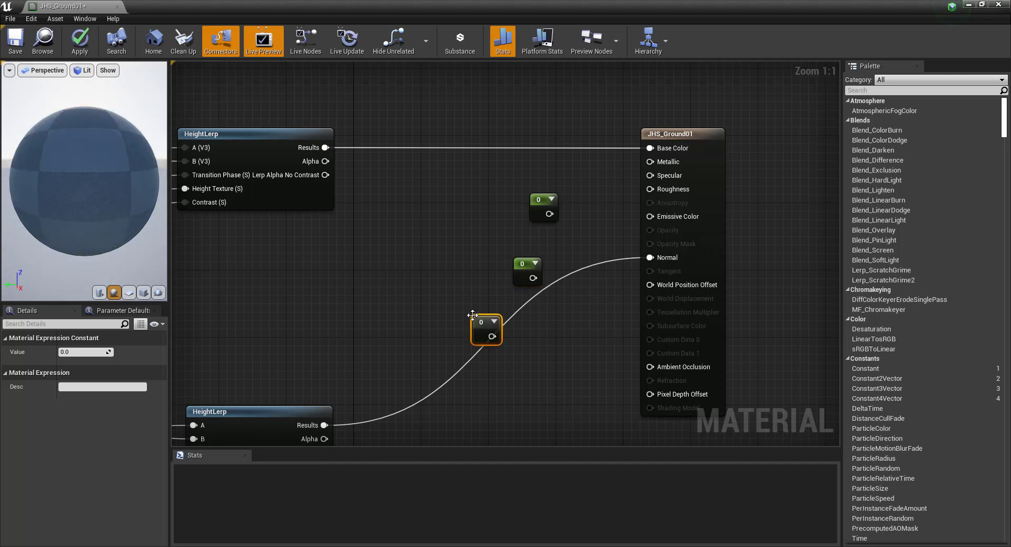
{"action": "left_click_drag", "start_coordinate": [542, 201], "coordinate": [517, 178]}
{"action": "right_click", "coordinate": [517, 178]}
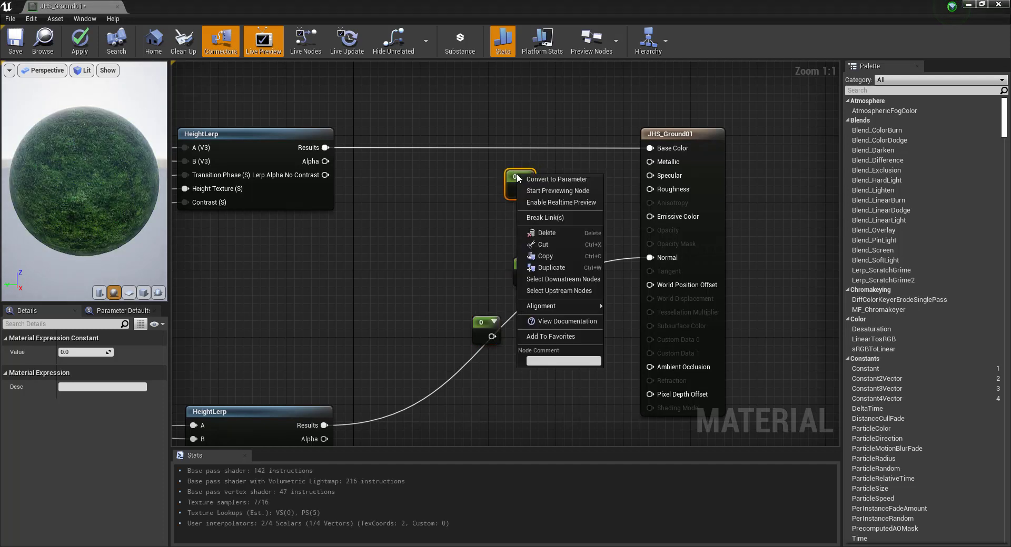
{"action": "left_click", "coordinate": [549, 181]}
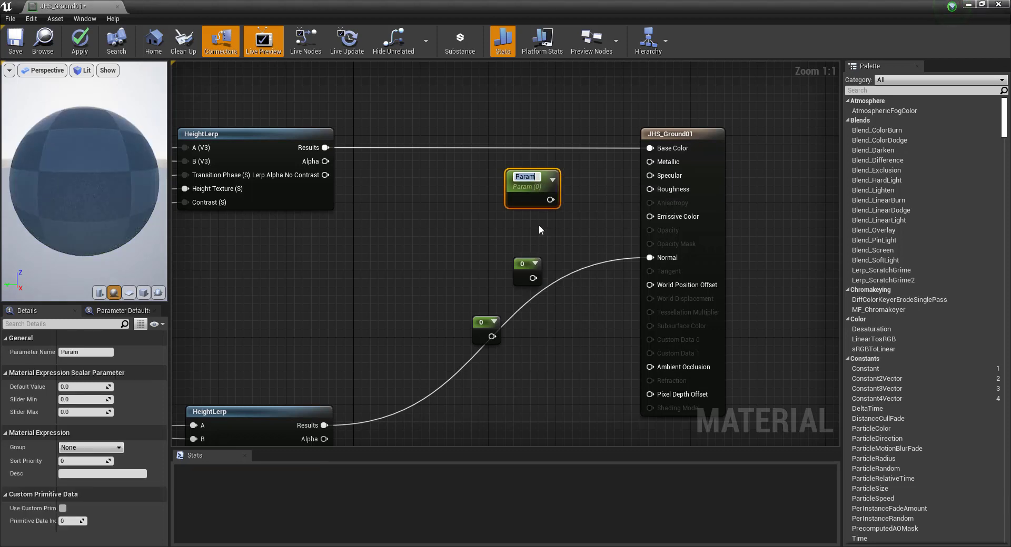
{"action": "type", "text": "M"}
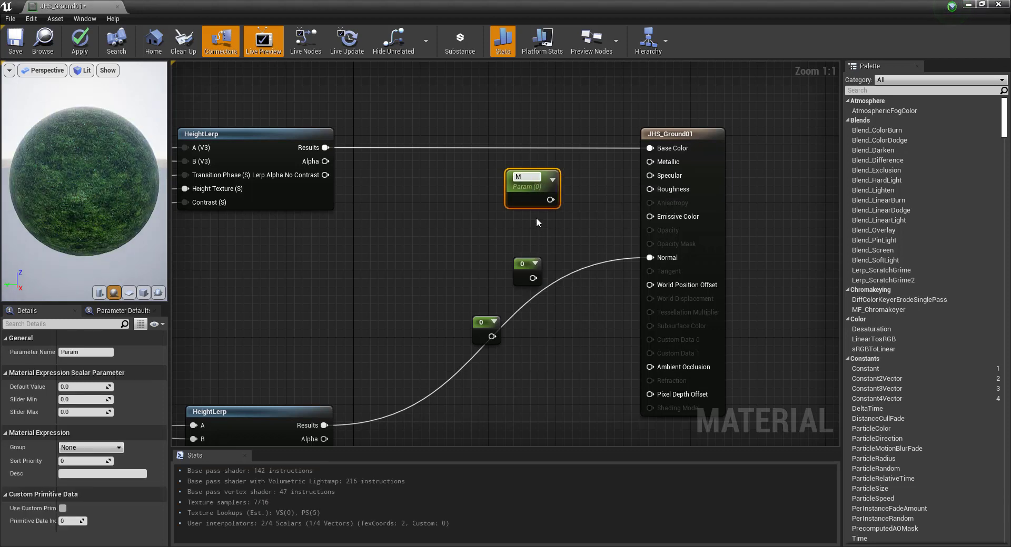
{"action": "left_click", "coordinate": [573, 224]}
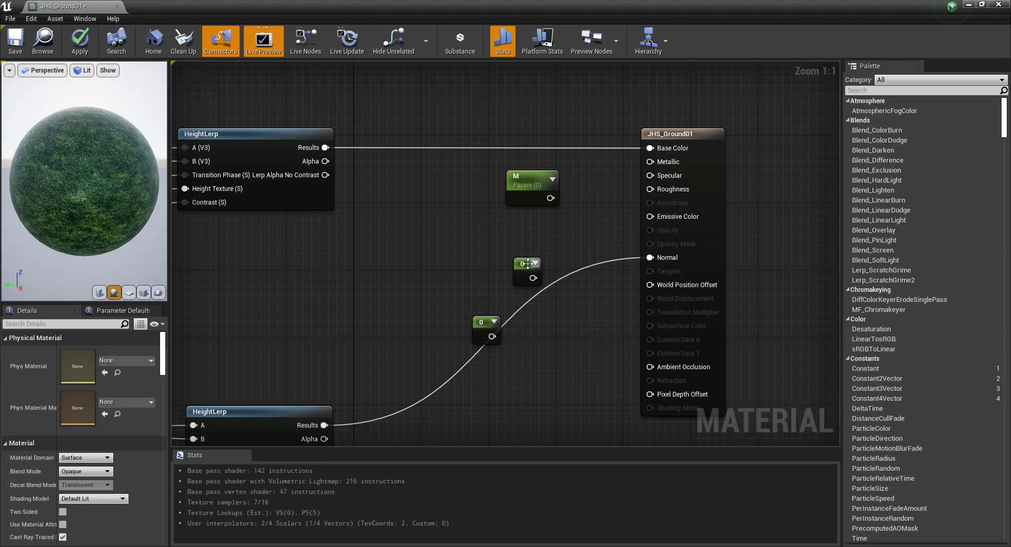
Step: Convert the second constant into a scalar parameter named S, aligned under M
{"action": "left_click_drag", "start_coordinate": [527, 264], "coordinate": [527, 227]}
{"action": "right_click", "coordinate": [528, 228]}
{"action": "left_click", "coordinate": [542, 240]}
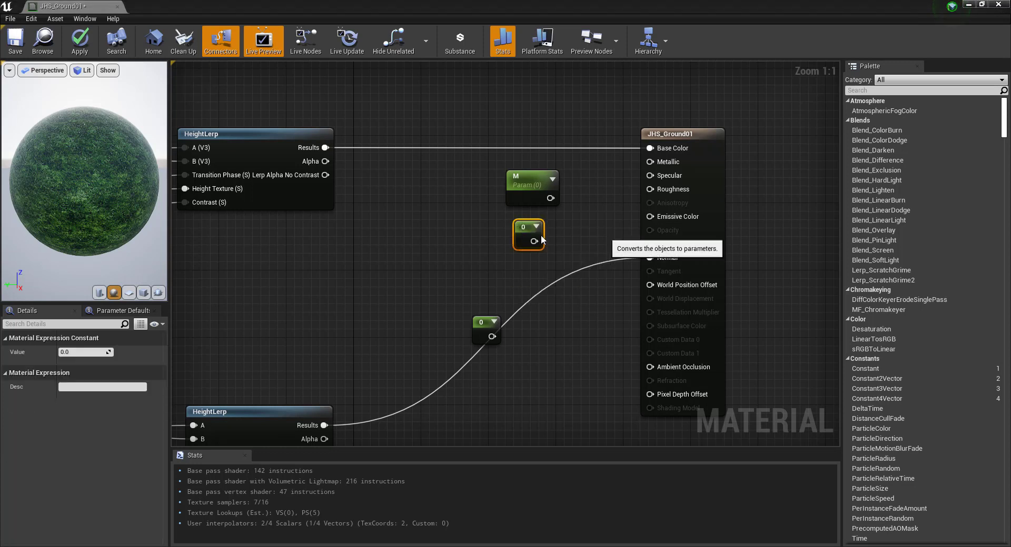
{"action": "type", "text": "S"}
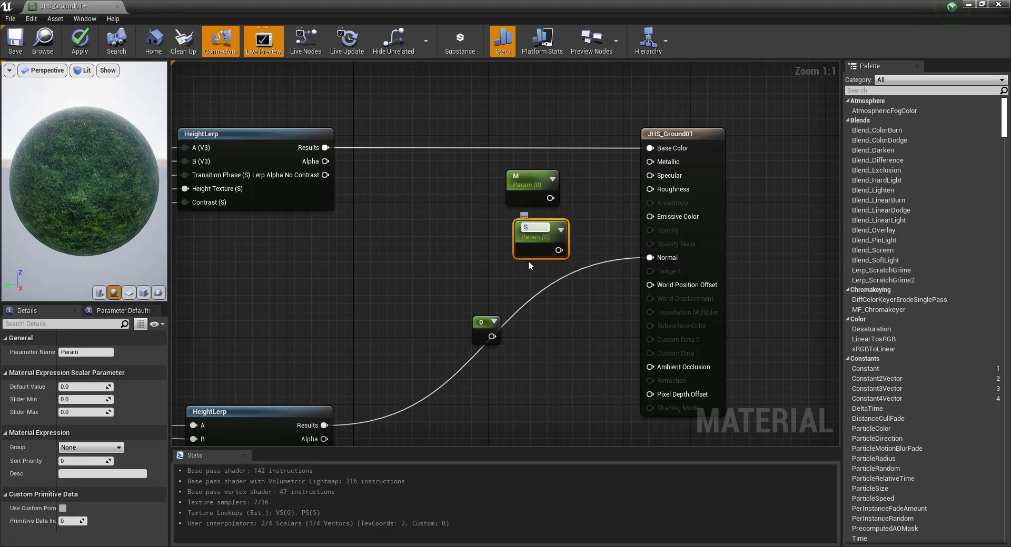
{"action": "key", "text": "Return"}
{"action": "left_click_drag", "start_coordinate": [539, 231], "coordinate": [531, 223]}
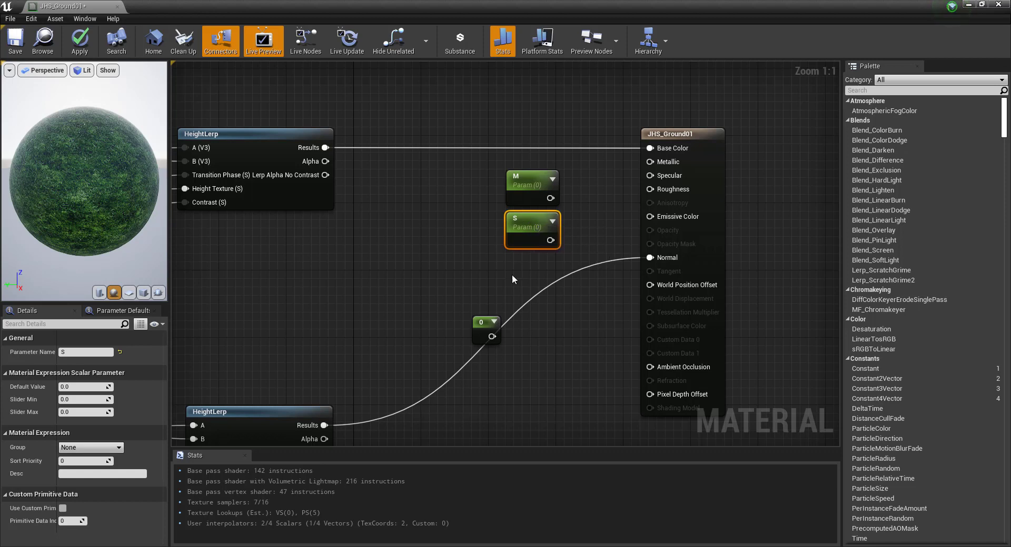
{"action": "right_click", "coordinate": [486, 318]}
Step: Convert the last constant into parameter R, and wire M to Metallic and S to Specular
{"action": "left_click", "coordinate": [531, 324]}
{"action": "type", "text": "R"}
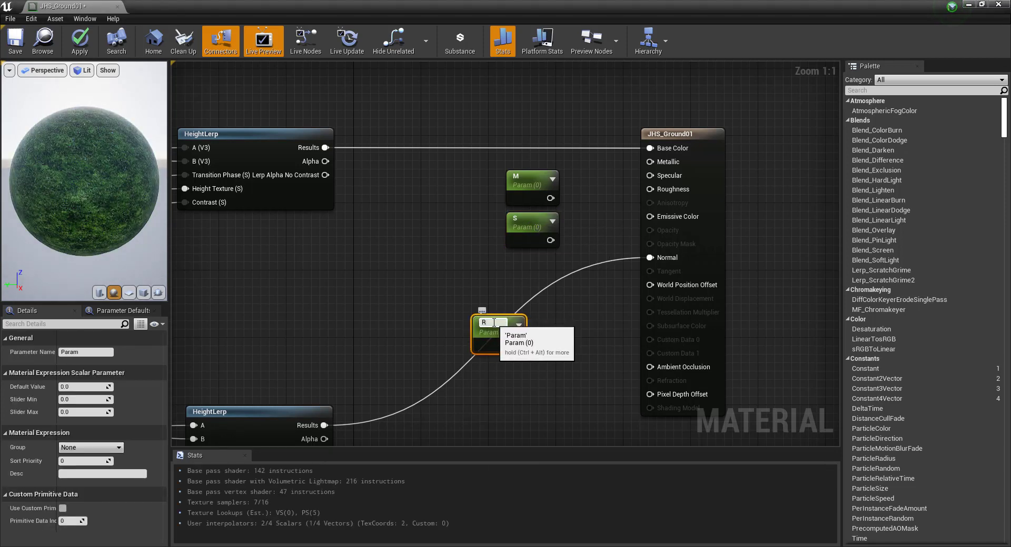
{"action": "left_click", "coordinate": [458, 328]}
{"action": "mouse_move", "coordinate": [492, 322]}
{"action": "left_mouse_down"}
{"action": "mouse_move", "coordinate": [539, 260]}
{"action": "mouse_move", "coordinate": [511, 260]}
{"action": "left_mouse_up"}
{"action": "left_click_drag", "start_coordinate": [550, 198], "coordinate": [650, 162]}
{"action": "left_click_drag", "start_coordinate": [551, 240], "coordinate": [570, 238]}
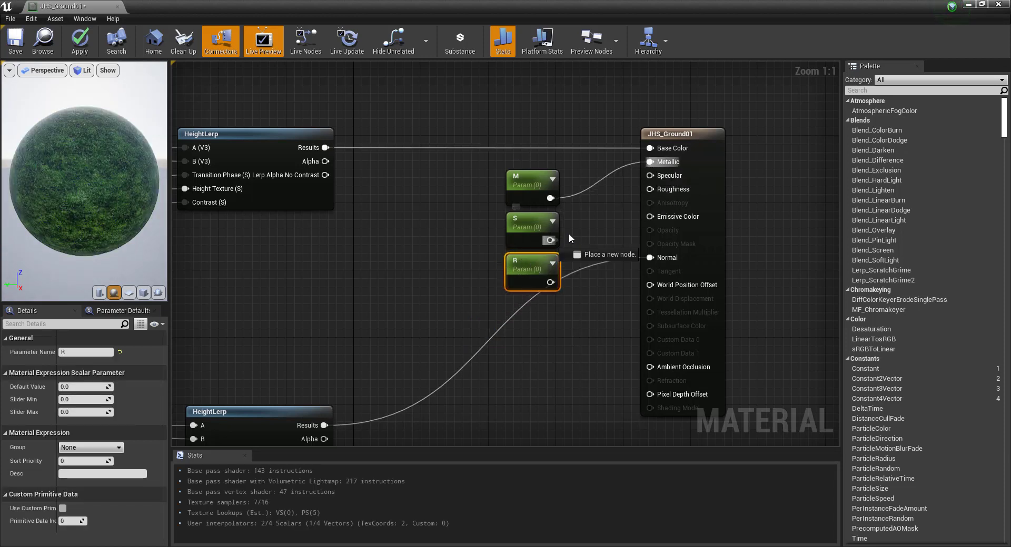
{"action": "left_click_drag", "start_coordinate": [648, 177], "coordinate": [650, 175]}
Step: Set the S parameter's default value to 0.1 and R's to 0.5
{"action": "left_click", "coordinate": [74, 387]}
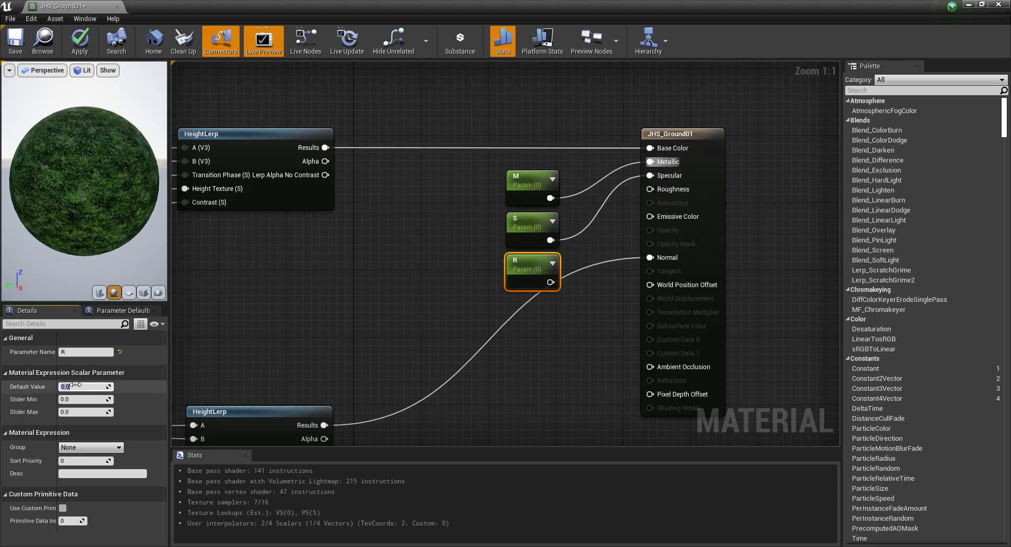
{"action": "type", "text": "0.1"}
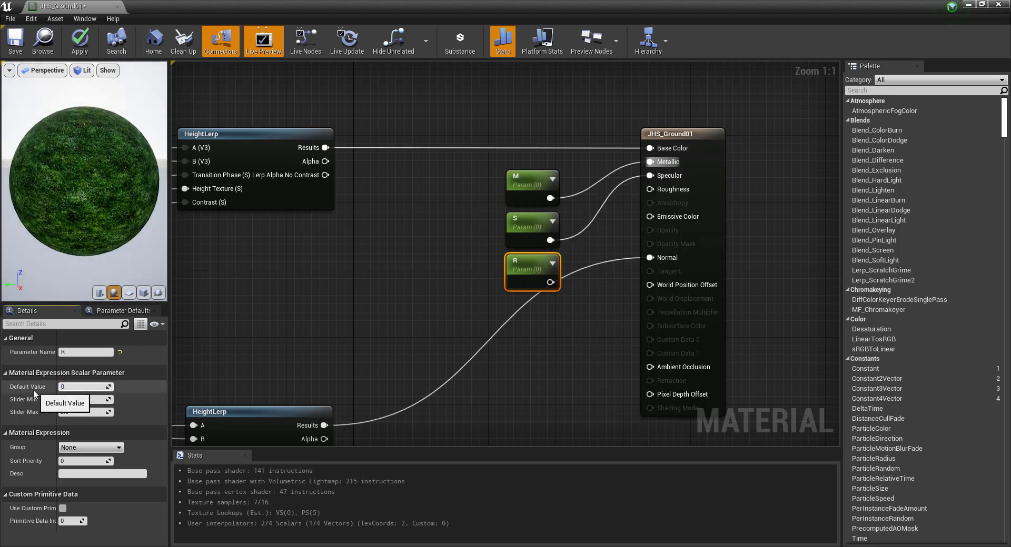
{"action": "key", "text": "Return"}
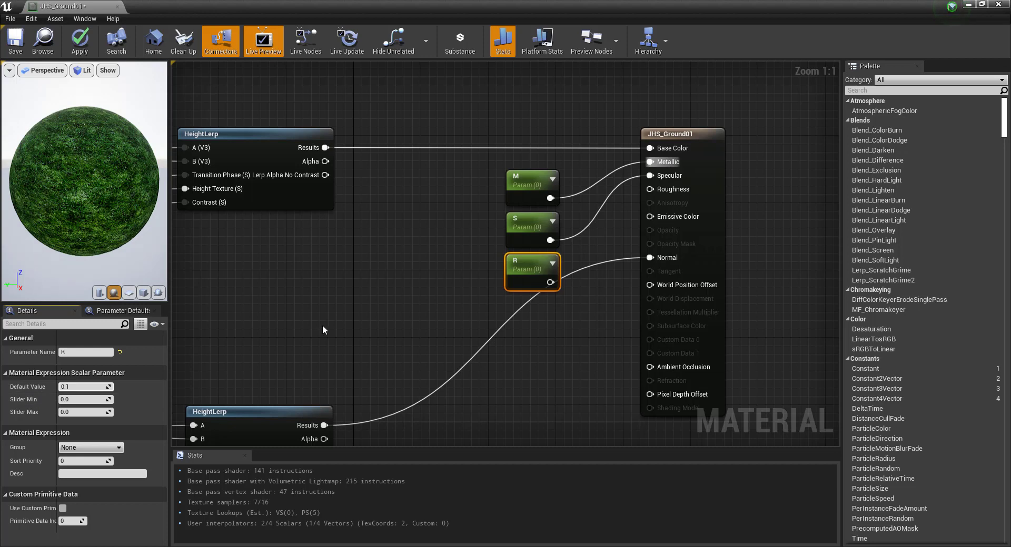
{"action": "left_click", "coordinate": [401, 317]}
{"action": "left_click", "coordinate": [533, 263]}
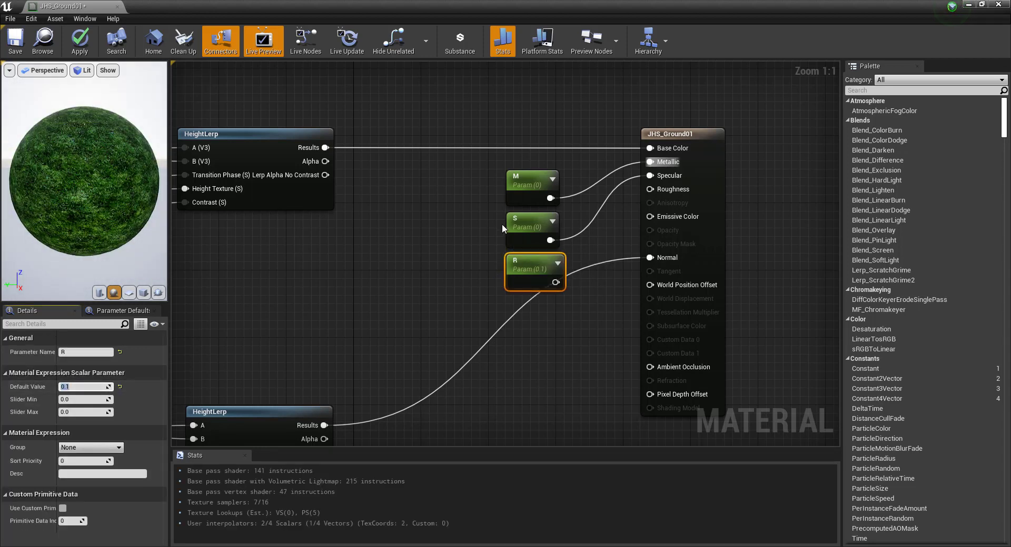
{"action": "left_click", "coordinate": [519, 221]}
{"action": "left_click", "coordinate": [82, 372]}
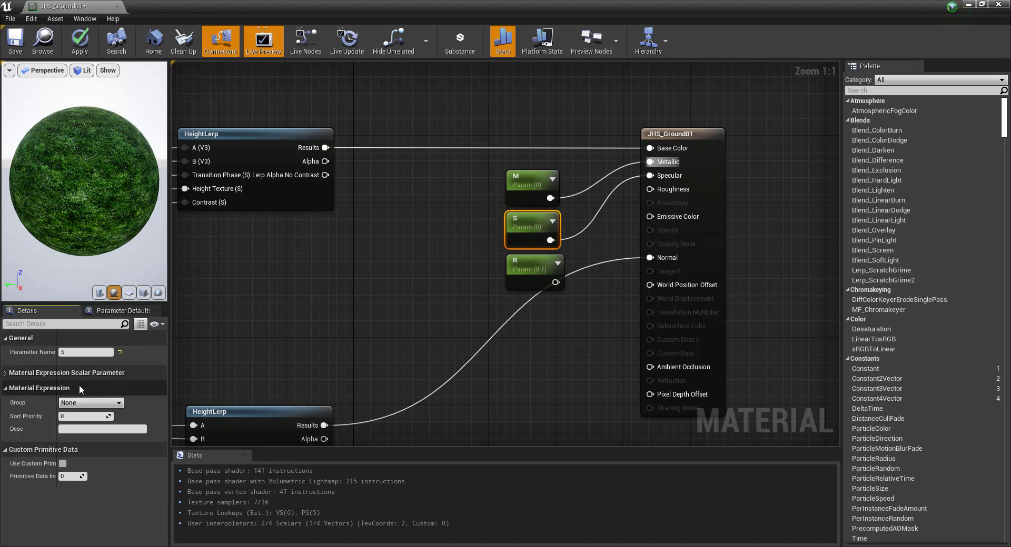
{"action": "left_click", "coordinate": [16, 373]}
{"action": "type", "text": "0.1"}
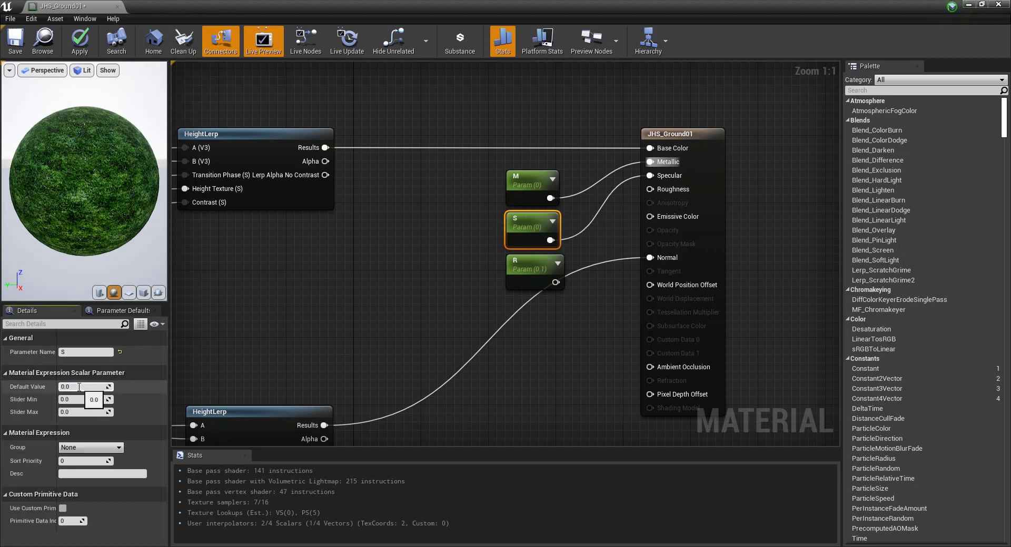
{"action": "left_click", "coordinate": [431, 289]}
{"action": "left_click", "coordinate": [525, 268]}
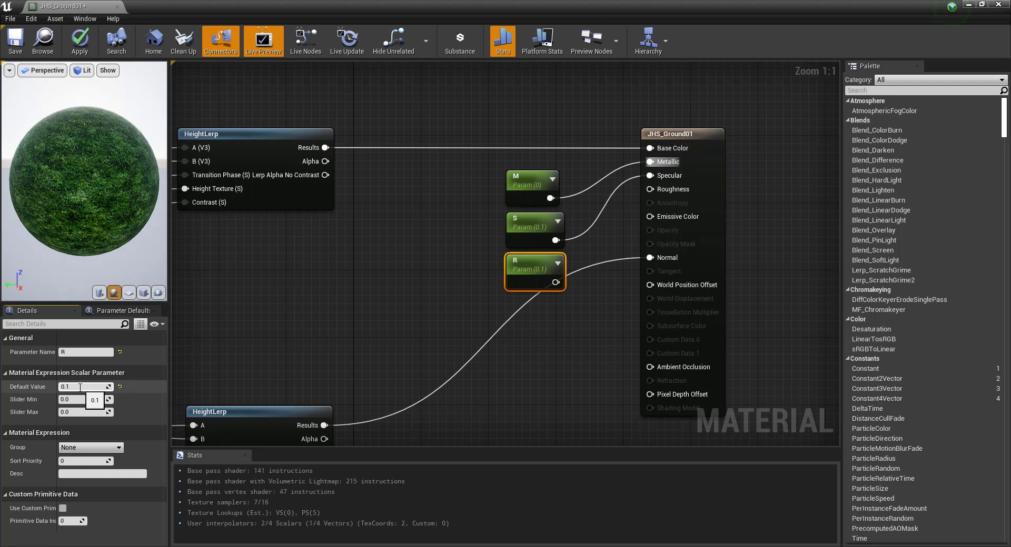
{"action": "type", "text": "0.5"}
{"action": "key", "text": "Return"}
Step: Connect R to Roughness and spread the two HeightLerp nodes further apart
{"action": "left_click", "coordinate": [334, 322]}
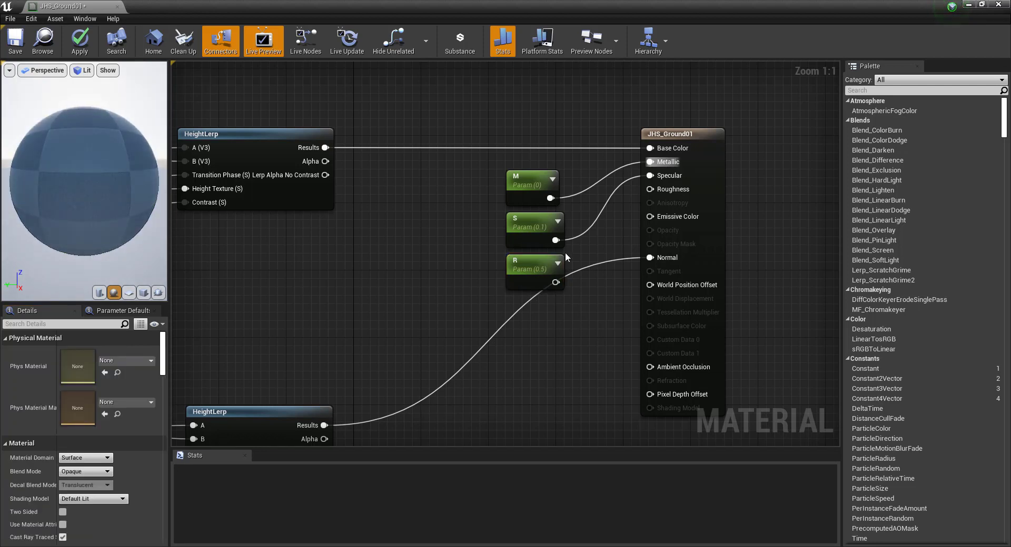
{"action": "mouse_move", "coordinate": [555, 283]}
{"action": "left_mouse_down"}
{"action": "mouse_move", "coordinate": [613, 237]}
{"action": "mouse_move", "coordinate": [650, 258]}
{"action": "left_mouse_up"}
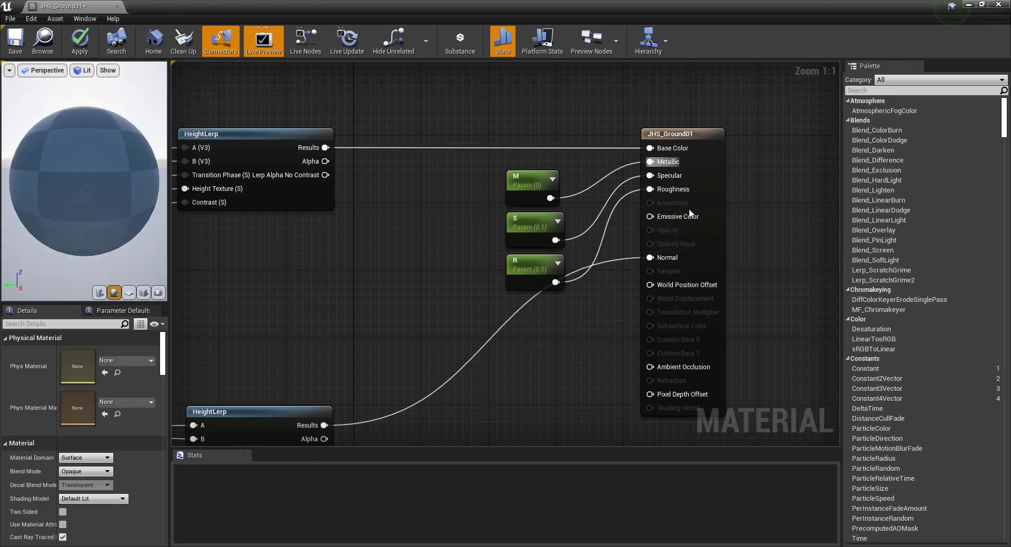
{"action": "scroll", "coordinate": [690, 214], "scroll_direction": "down", "scroll_amount": 4}
{"action": "left_click_drag", "start_coordinate": [474, 178], "coordinate": [490, 102]}
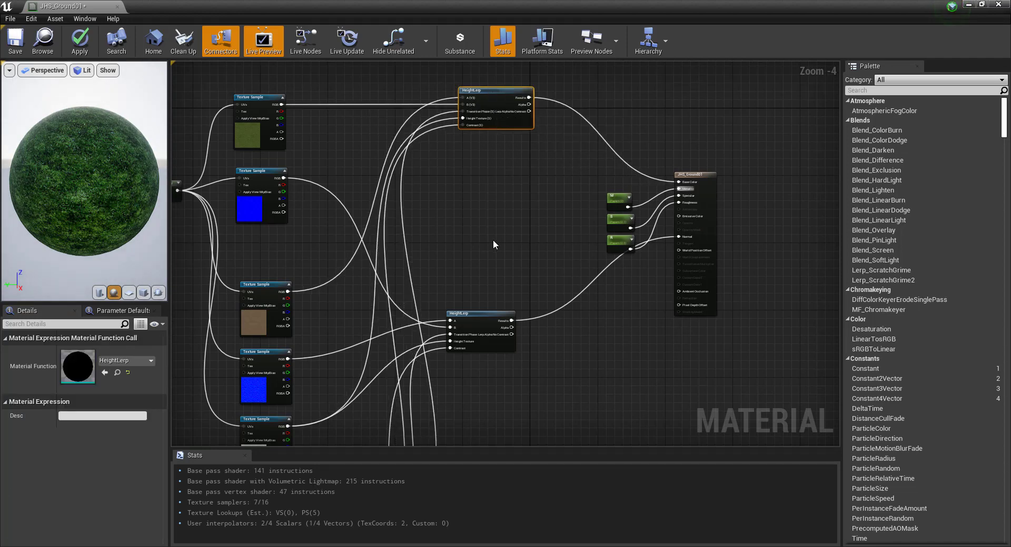
{"action": "scroll", "coordinate": [492, 239], "scroll_direction": "down", "scroll_amount": 2}
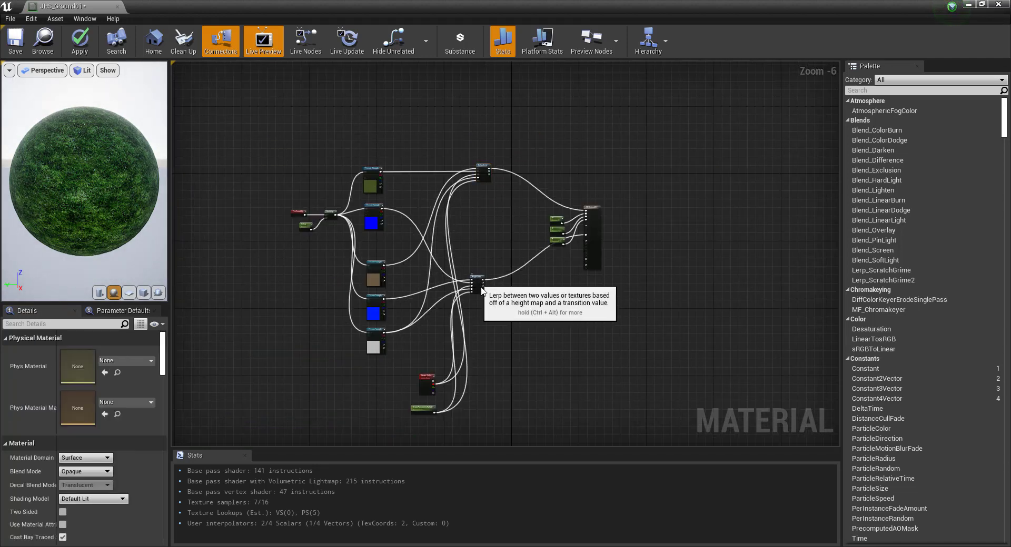
{"action": "left_click_drag", "start_coordinate": [477, 278], "coordinate": [490, 304]}
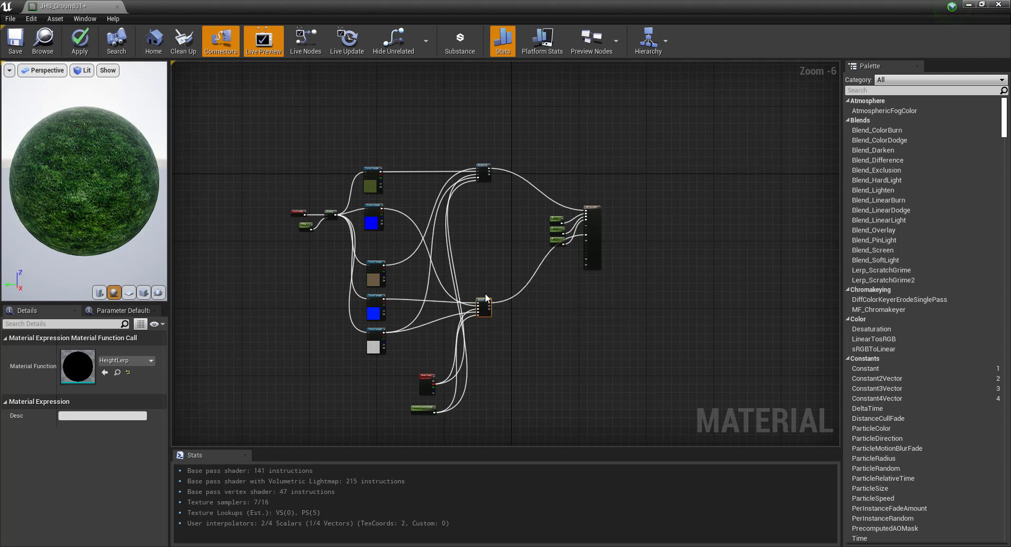
Step: Move the Vertex Color and Falloff nodes up between the two HeightLerp blends
{"action": "scroll", "coordinate": [485, 292], "scroll_direction": "down", "scroll_amount": 1}
{"action": "scroll", "coordinate": [439, 351], "scroll_direction": "up", "scroll_amount": 2}
{"action": "left_click", "coordinate": [446, 351]}
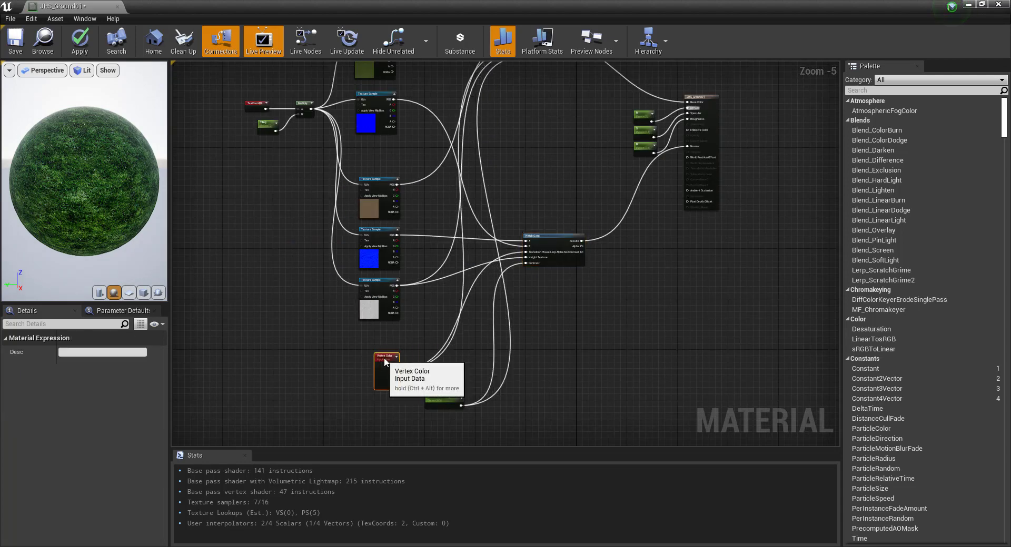
{"action": "left_click_drag", "start_coordinate": [446, 350], "coordinate": [525, 146]}
{"action": "left_click_drag", "start_coordinate": [496, 110], "coordinate": [494, 113]}
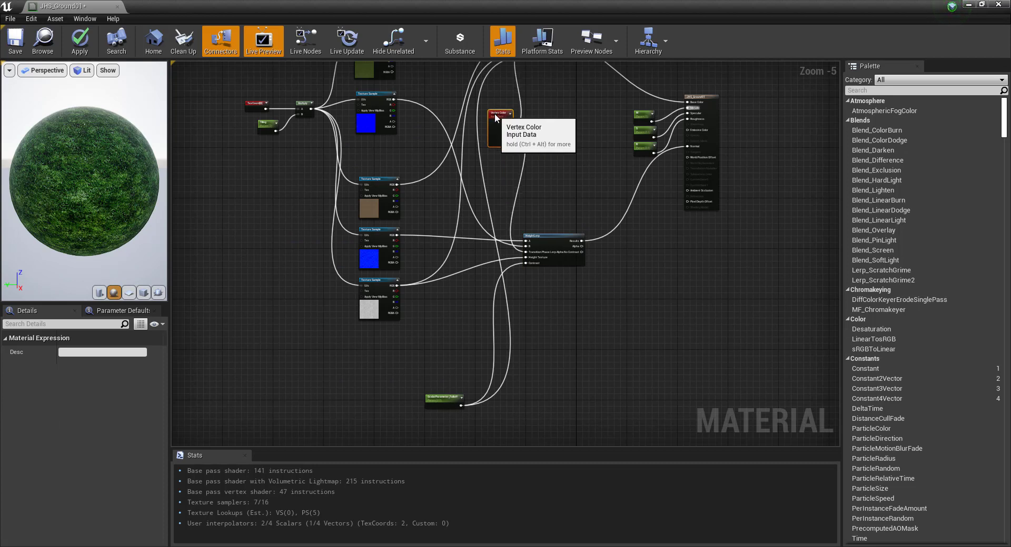
{"action": "mouse_move", "coordinate": [444, 398]}
{"action": "left_mouse_down"}
{"action": "mouse_move", "coordinate": [490, 205]}
{"action": "mouse_move", "coordinate": [482, 168]}
{"action": "left_mouse_up"}
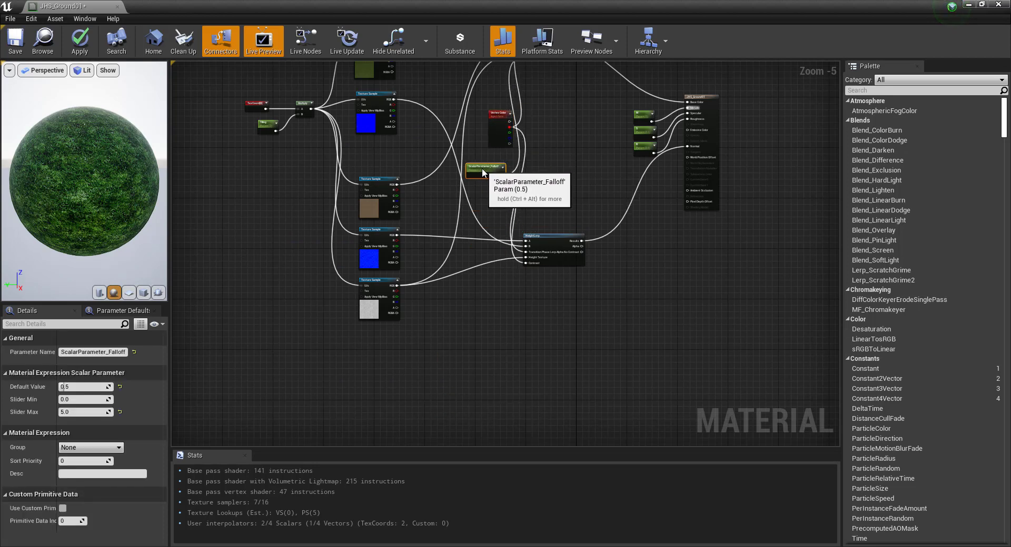
{"action": "scroll", "coordinate": [542, 184], "scroll_direction": "down", "scroll_amount": 3}
Step: Shift the blend and output node group right and reposition the bottom Texture Sample
{"action": "left_click_drag", "start_coordinate": [649, 284], "coordinate": [489, 87]}
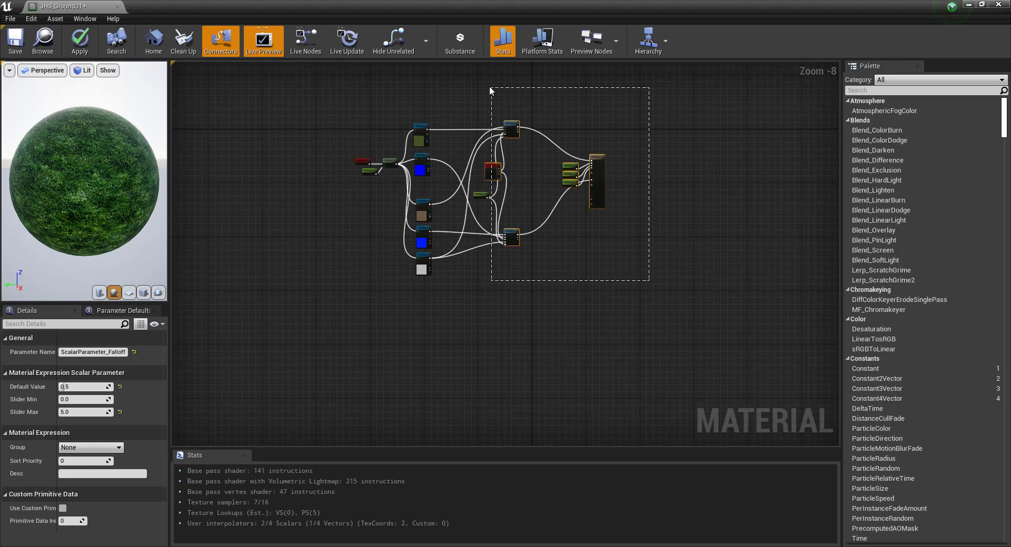
{"action": "left_click_drag", "start_coordinate": [517, 130], "coordinate": [620, 127]}
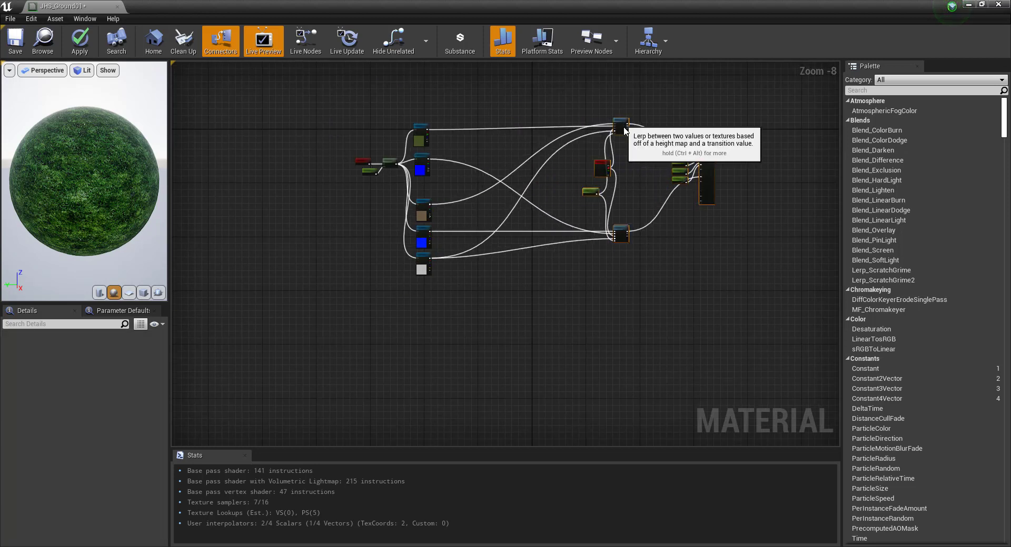
{"action": "left_click", "coordinate": [659, 264]}
{"action": "scroll", "coordinate": [621, 215], "scroll_direction": "up", "scroll_amount": 5}
{"action": "left_click", "coordinate": [550, 230]}
{"action": "scroll", "coordinate": [620, 251], "scroll_direction": "down", "scroll_amount": 3}
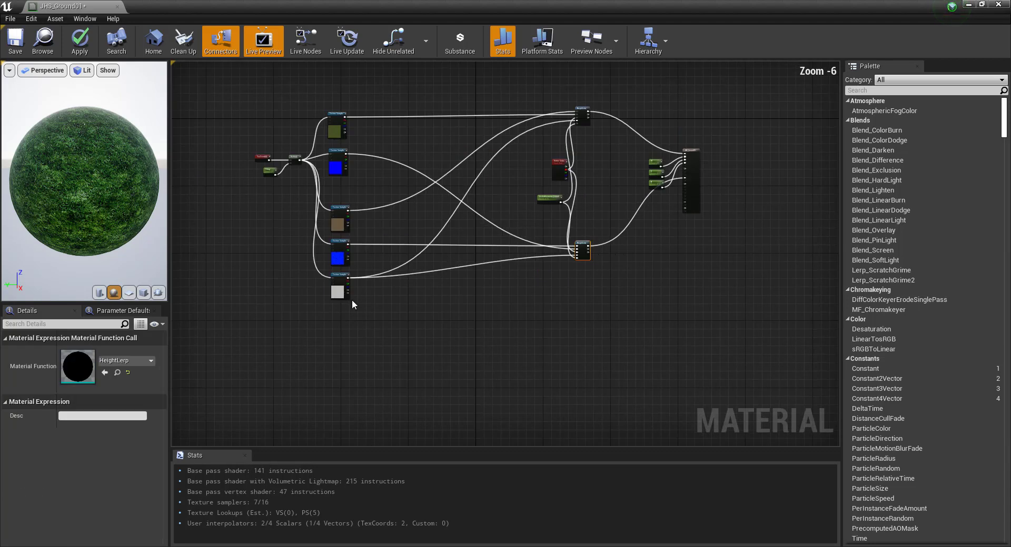
{"action": "left_click", "coordinate": [351, 317]}
{"action": "left_click_drag", "start_coordinate": [351, 318], "coordinate": [337, 293]}
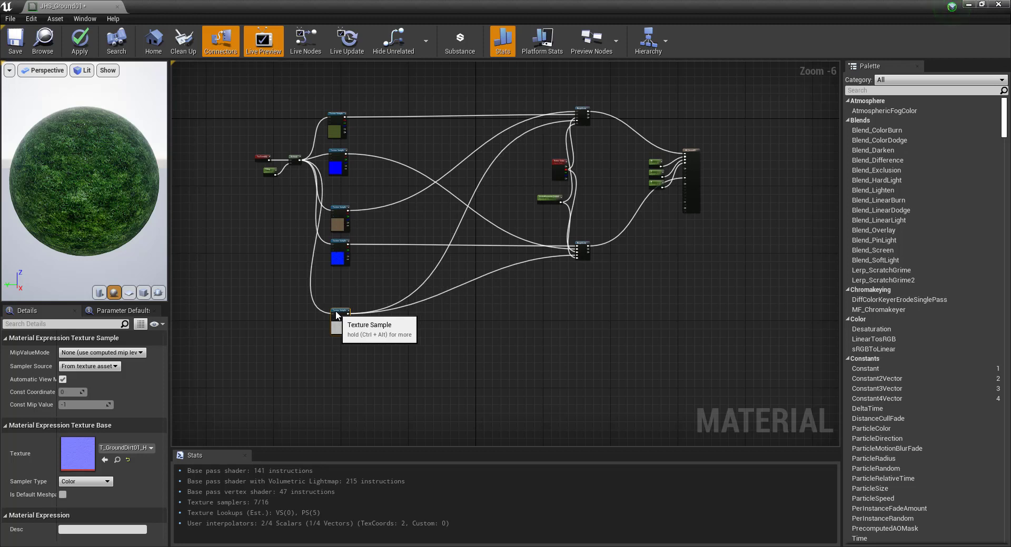
Step: Move Vertex Color and Falloff left and lower the JHS_Ground01 result node slightly
{"action": "scroll", "coordinate": [599, 93], "scroll_direction": "up", "scroll_amount": 4}
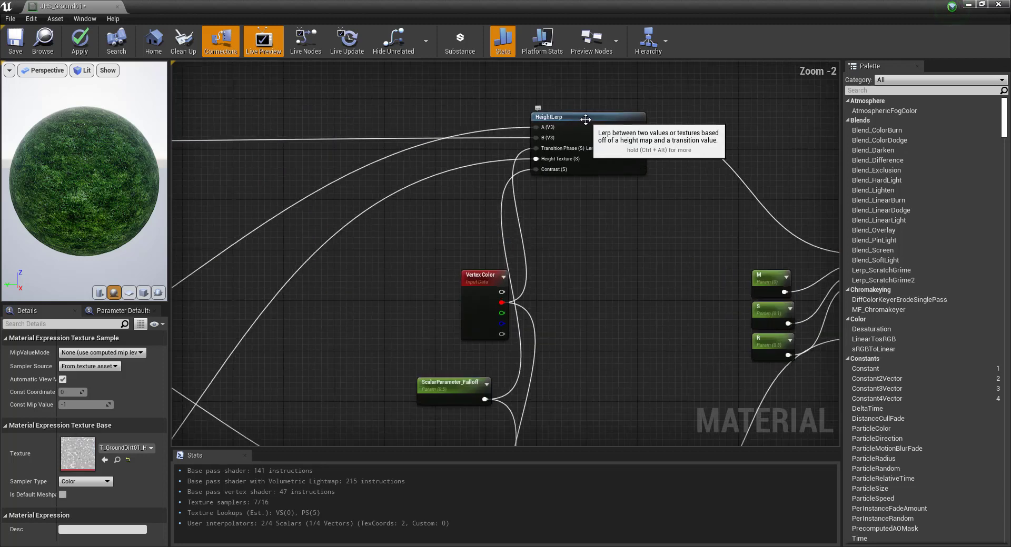
{"action": "left_click", "coordinate": [586, 135]}
{"action": "scroll", "coordinate": [583, 125], "scroll_direction": "down", "scroll_amount": 2}
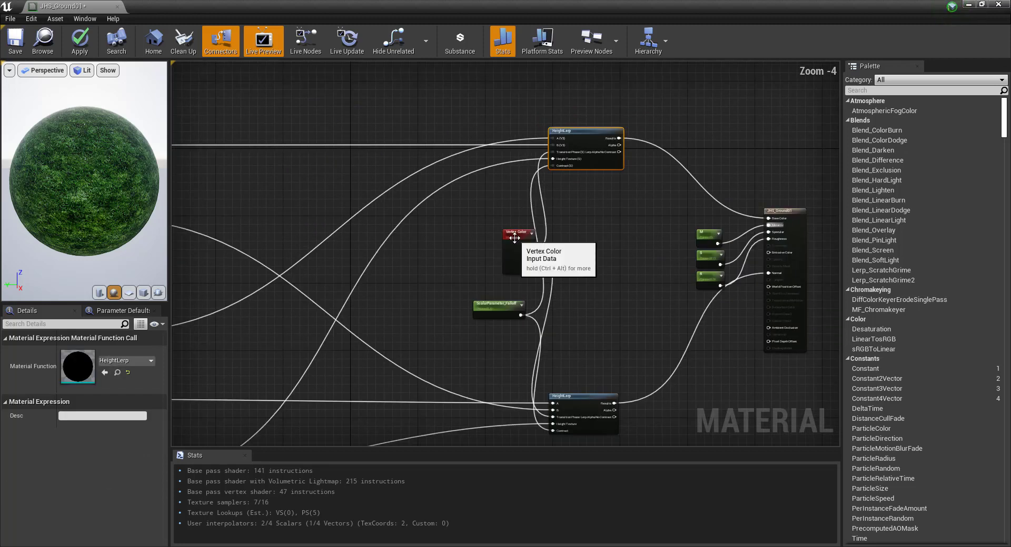
{"action": "left_click_drag", "start_coordinate": [509, 232], "coordinate": [459, 235]}
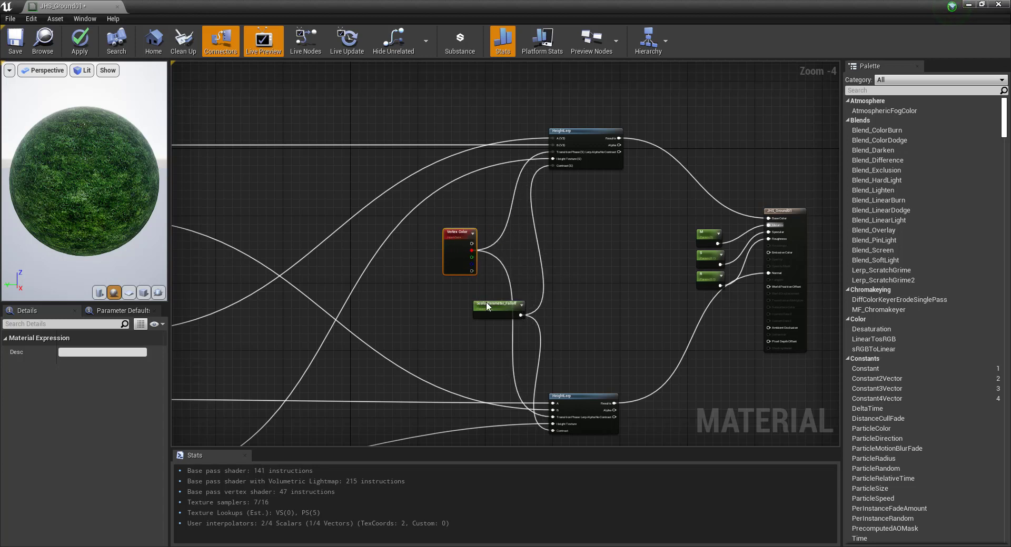
{"action": "left_click_drag", "start_coordinate": [485, 307], "coordinate": [458, 296]}
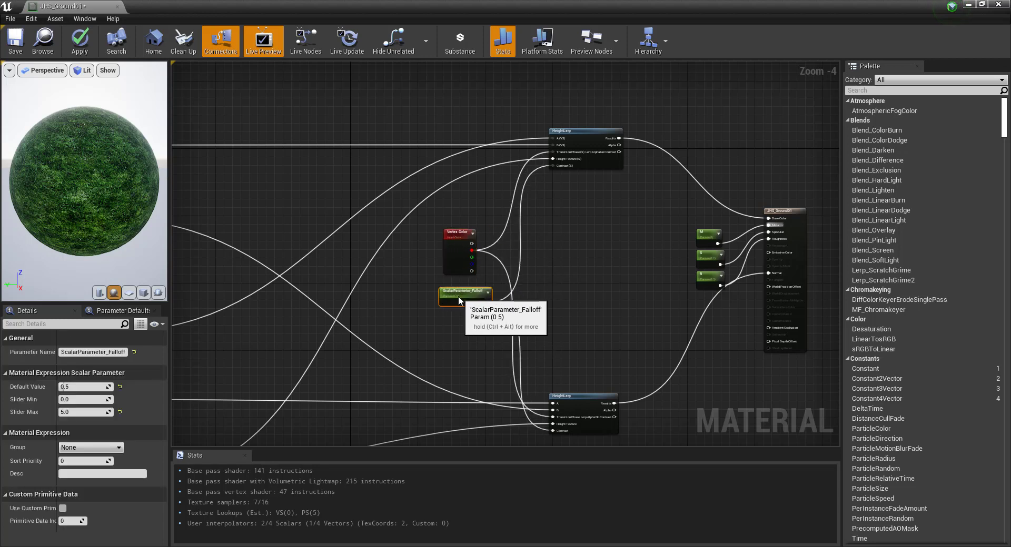
{"action": "scroll", "coordinate": [458, 296], "scroll_direction": "down", "scroll_amount": 2}
{"action": "scroll", "coordinate": [522, 292], "scroll_direction": "up", "scroll_amount": 3}
{"action": "scroll", "coordinate": [567, 288], "scroll_direction": "down", "scroll_amount": 1}
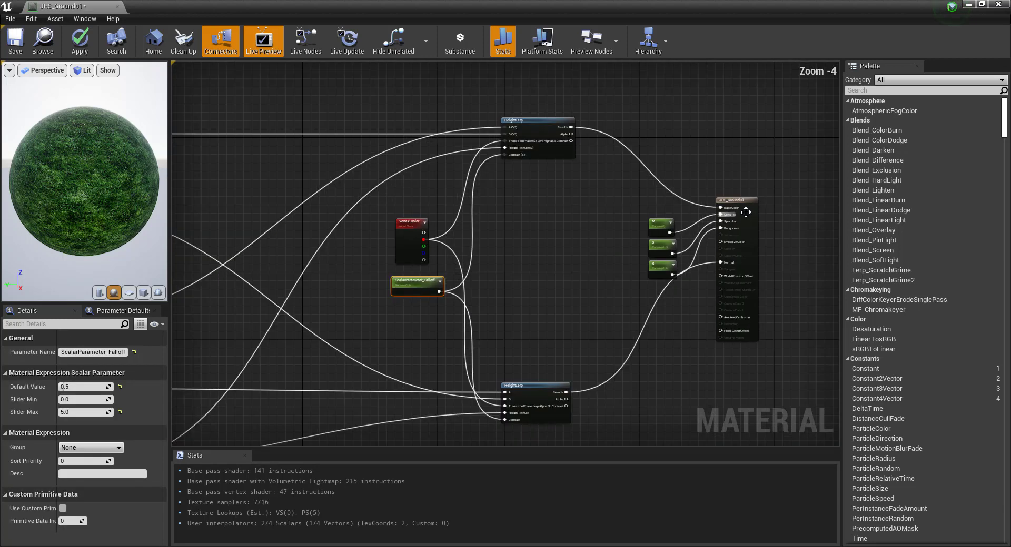
{"action": "left_click", "coordinate": [791, 200]}
{"action": "left_click_drag", "start_coordinate": [792, 201], "coordinate": [795, 224]}
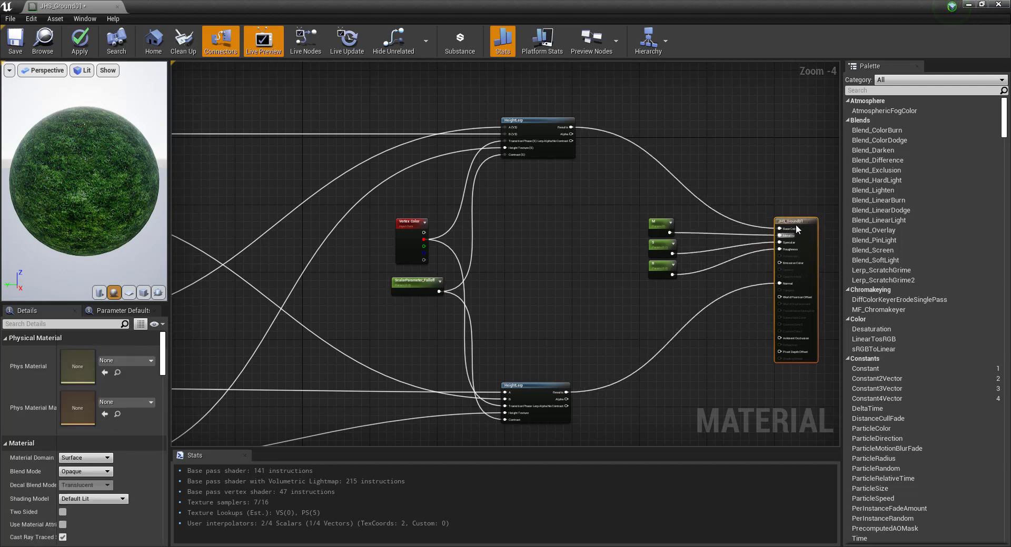
{"action": "scroll", "coordinate": [708, 235], "scroll_direction": "down", "scroll_amount": 2}
{"action": "scroll", "coordinate": [609, 279], "scroll_direction": "up", "scroll_amount": 1}
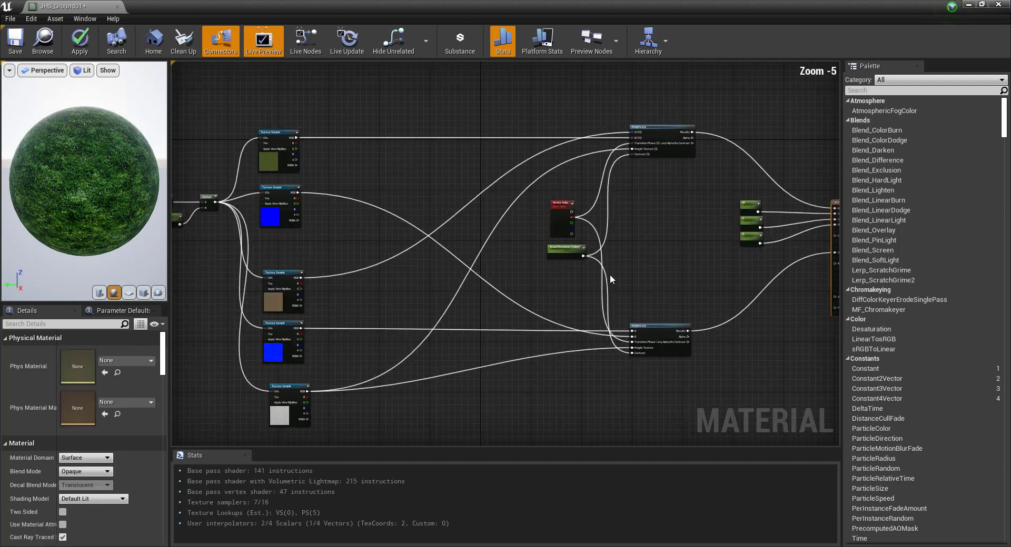
Step: Save the JHS_Ground01 material and close its editor
{"action": "left_click", "coordinate": [280, 416]}
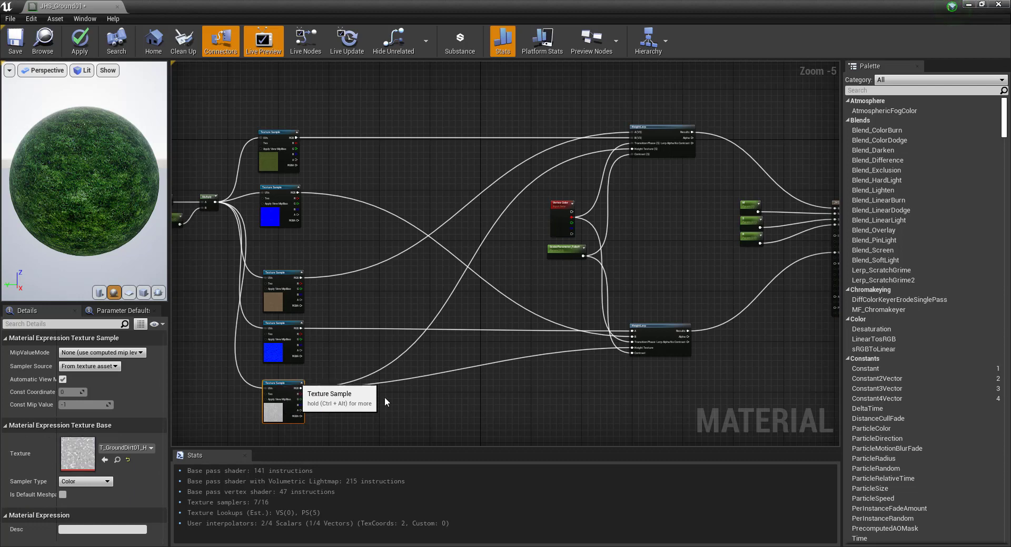
{"action": "scroll", "coordinate": [387, 395], "scroll_direction": "down", "scroll_amount": 2}
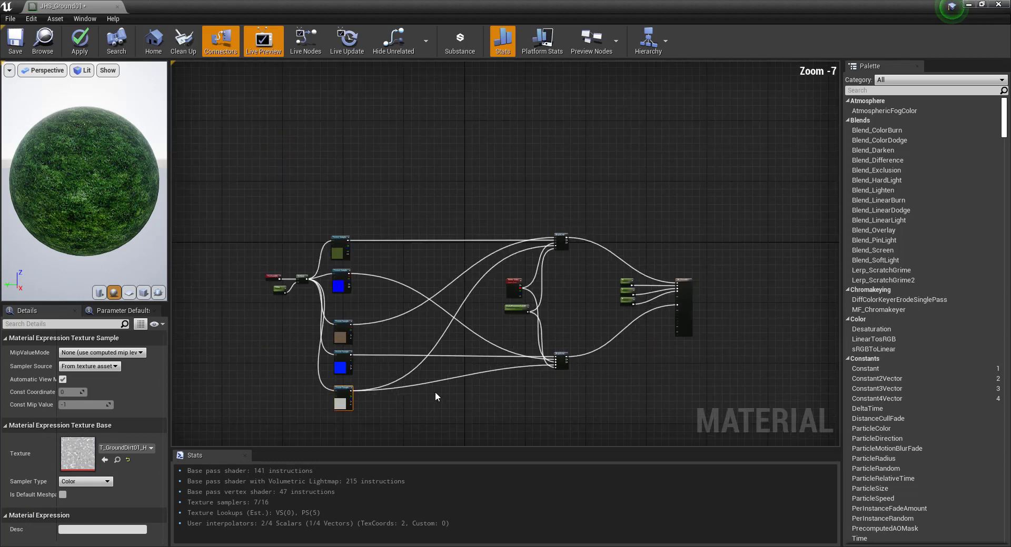
{"action": "left_click", "coordinate": [17, 47]}
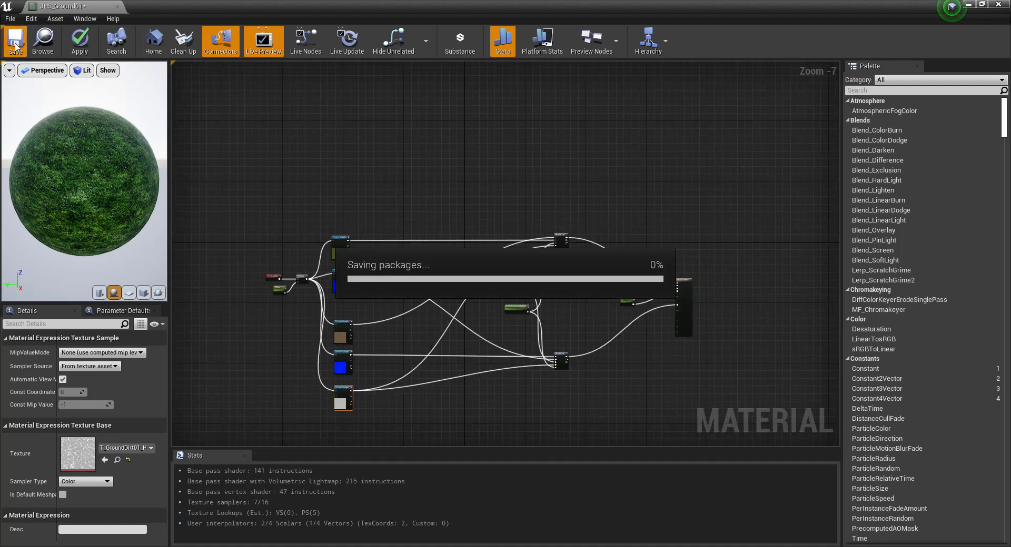
{"action": "left_click", "coordinate": [998, 4]}
Step: Create a JHS_Ground01_Inst material instance from the JHS_Ground01 material in the JHS folder
{"action": "scroll", "coordinate": [406, 433], "scroll_direction": "down", "scroll_amount": 1}
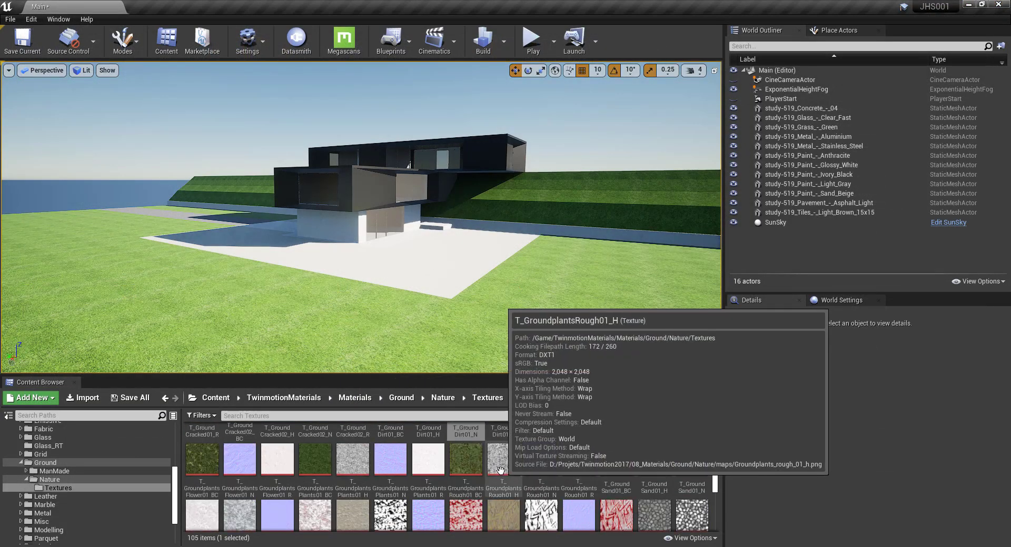
{"action": "scroll", "coordinate": [67, 483], "scroll_direction": "up", "scroll_amount": 5}
{"action": "scroll", "coordinate": [67, 484], "scroll_direction": "up", "scroll_amount": 3}
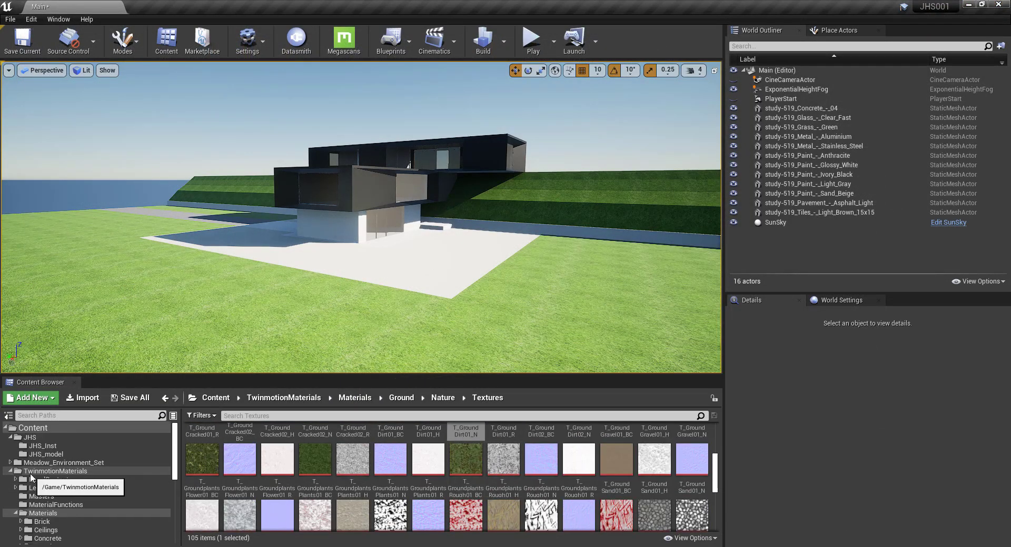
{"action": "double_click", "coordinate": [20, 473]}
{"action": "left_click", "coordinate": [29, 438]}
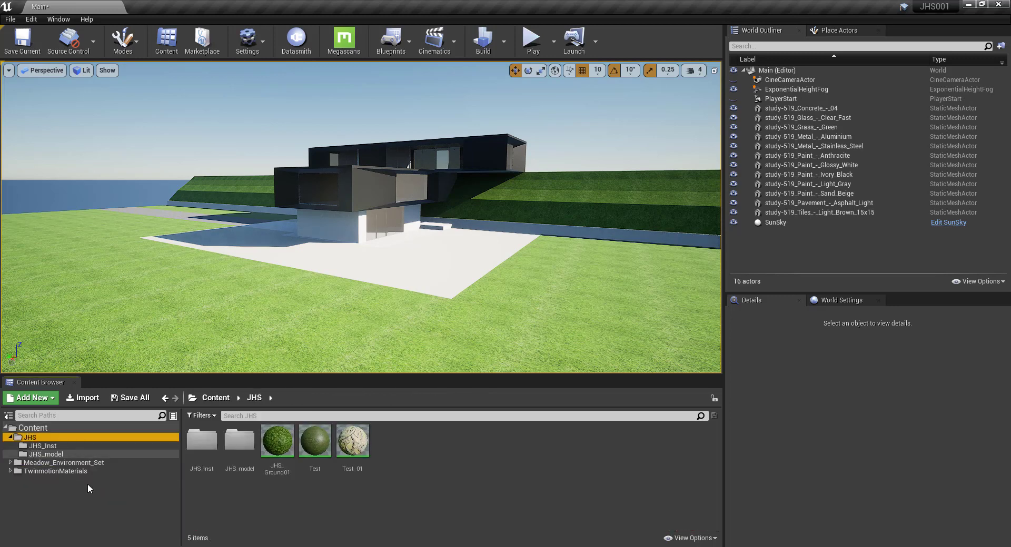
{"action": "left_click", "coordinate": [273, 458]}
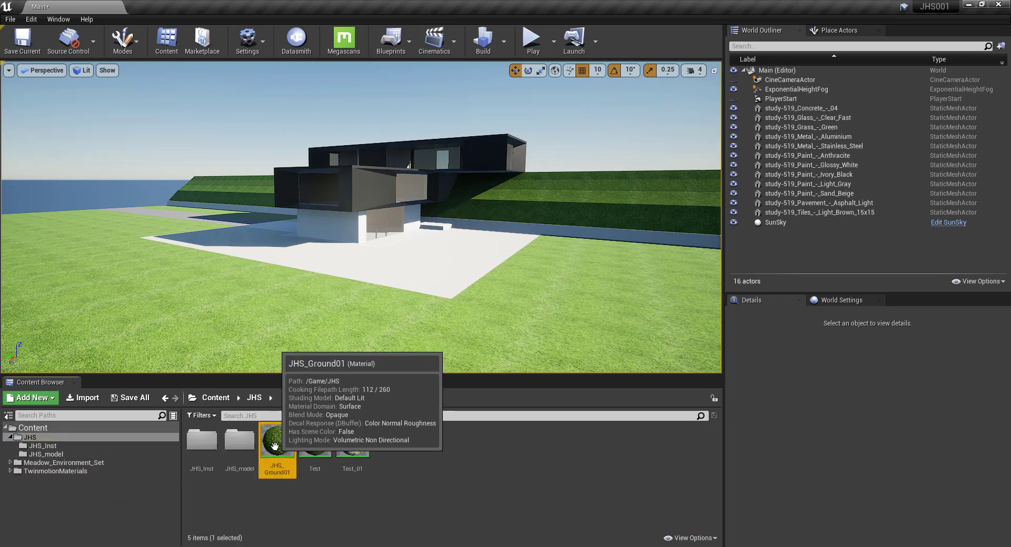
{"action": "right_click", "coordinate": [273, 457]}
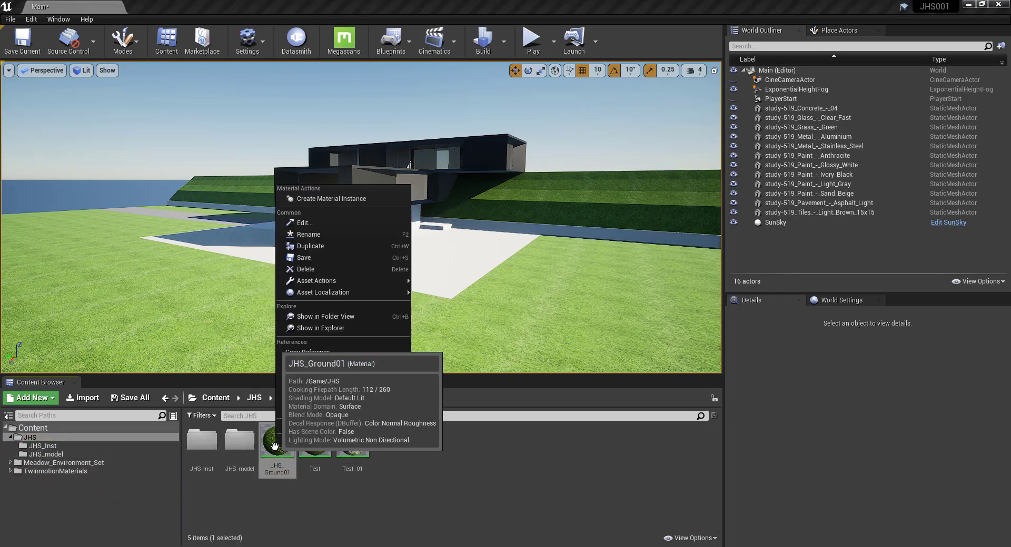
{"action": "left_click", "coordinate": [338, 199]}
{"action": "key", "text": "Return"}
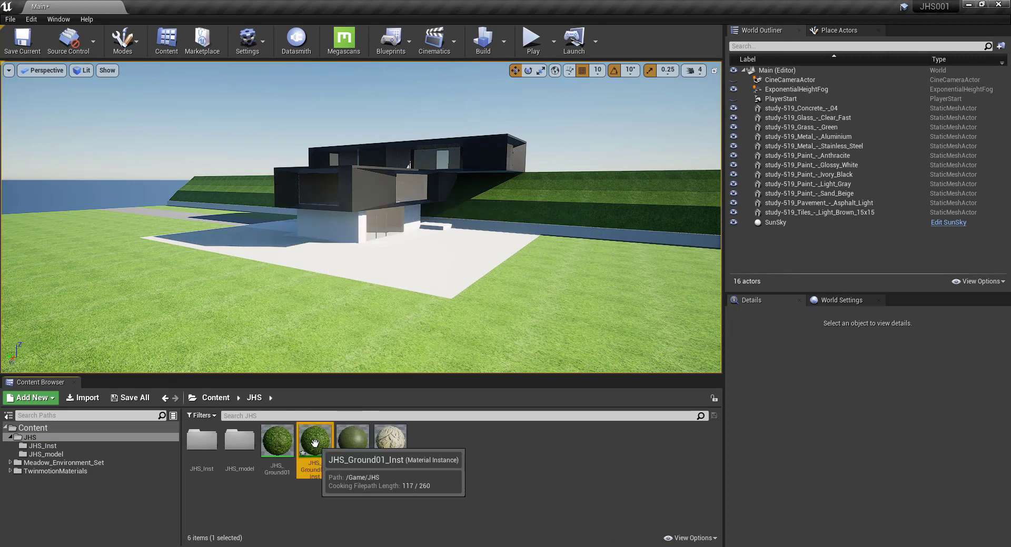
Step: Move JHS_Ground01_Inst into the JHS_Inst folder
{"action": "left_click_drag", "start_coordinate": [315, 444], "coordinate": [52, 447]}
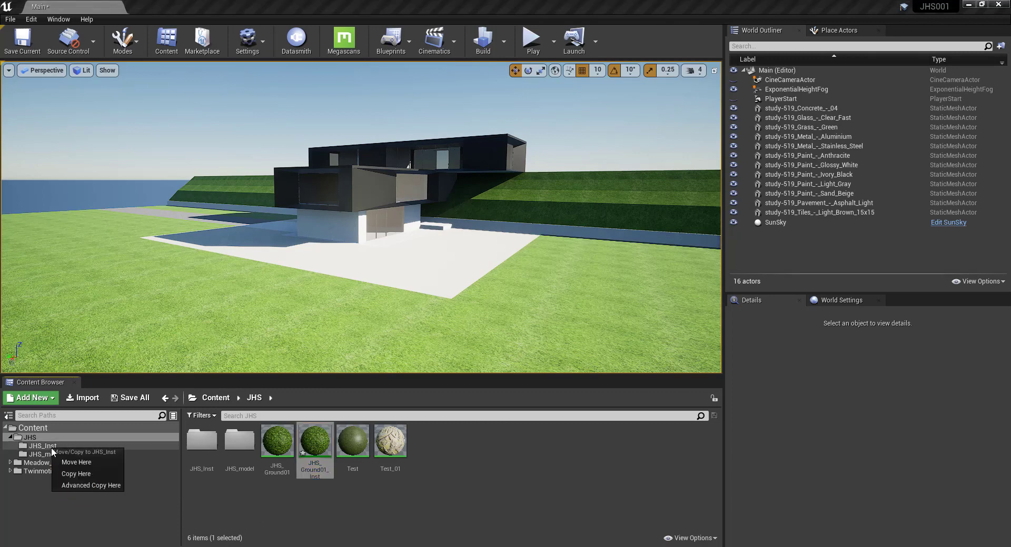
{"action": "left_click", "coordinate": [107, 462]}
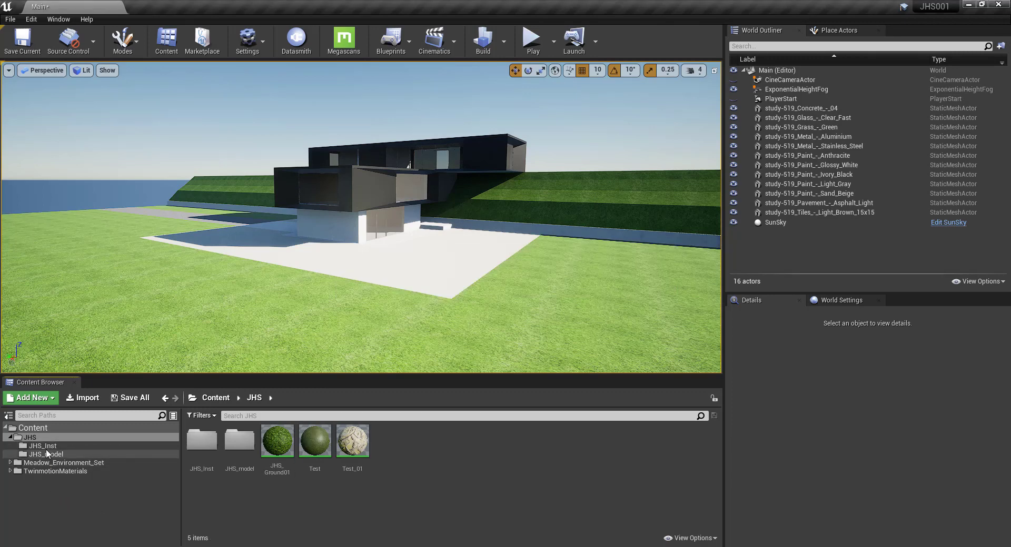
{"action": "left_click", "coordinate": [44, 447]}
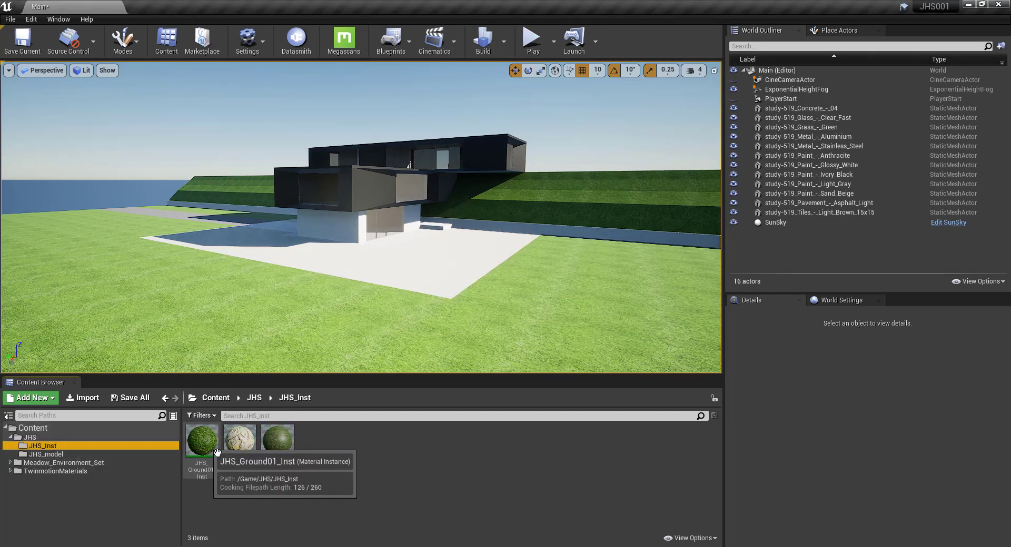
Step: Apply JHS_Ground01_Inst to the grass ground in the viewport
{"action": "mouse_move", "coordinate": [200, 451]}
{"action": "left_mouse_down"}
{"action": "mouse_move", "coordinate": [265, 315]}
{"action": "mouse_move", "coordinate": [396, 198]}
{"action": "left_mouse_up"}
{"action": "scroll", "coordinate": [392, 208], "scroll_direction": "down", "scroll_amount": 3}
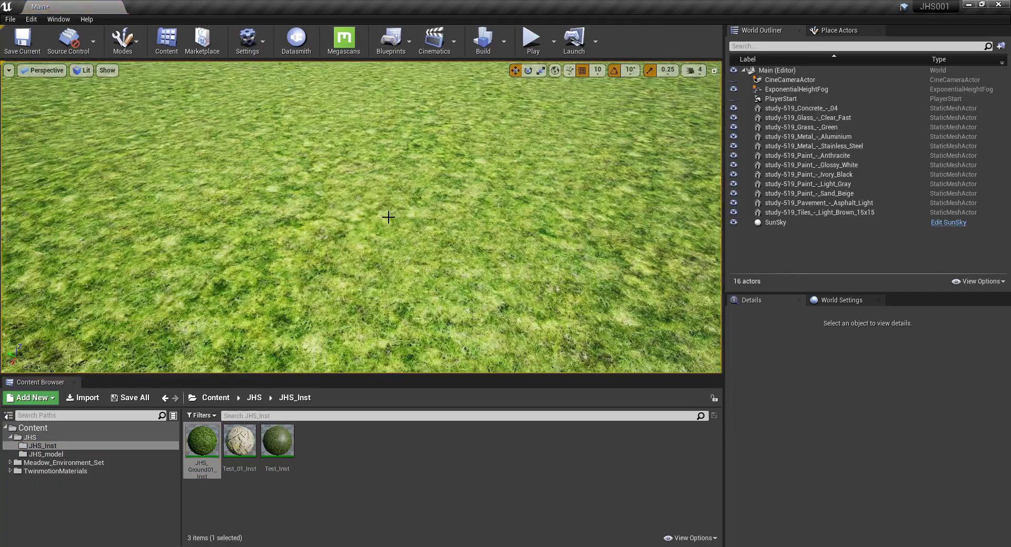
{"action": "scroll", "coordinate": [383, 223], "scroll_direction": "down", "scroll_amount": 2}
{"action": "scroll", "coordinate": [379, 228], "scroll_direction": "down", "scroll_amount": 2}
{"action": "scroll", "coordinate": [381, 253], "scroll_direction": "down", "scroll_amount": 2}
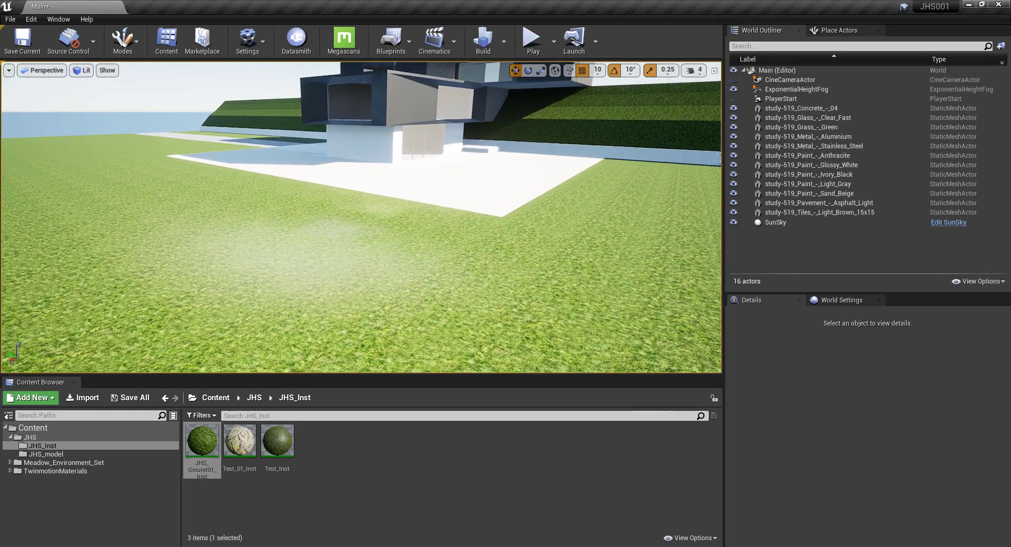
{"action": "scroll", "coordinate": [381, 253], "scroll_direction": "down", "scroll_amount": 1}
{"action": "scroll", "coordinate": [368, 268], "scroll_direction": "down", "scroll_amount": 1}
{"action": "double_click", "coordinate": [190, 446]}
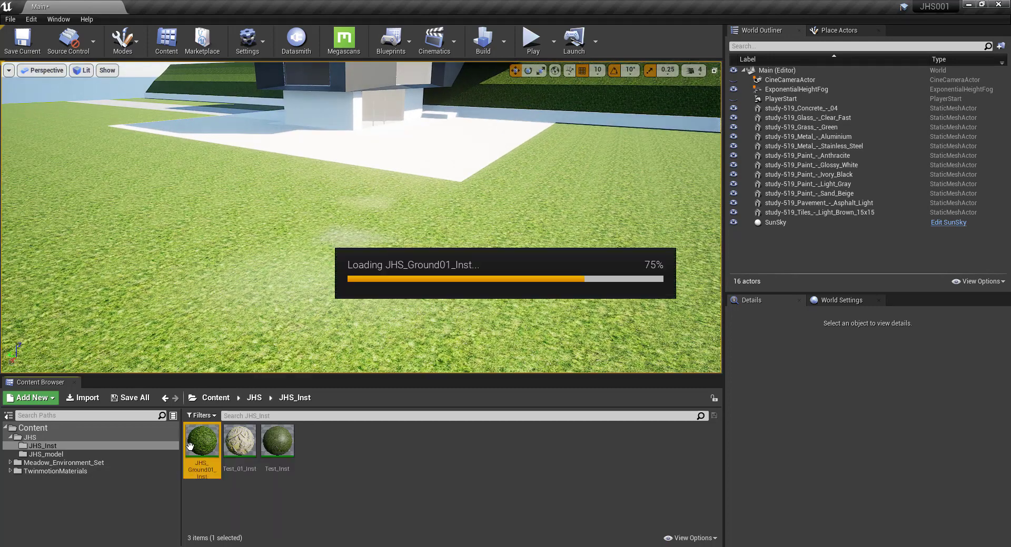
{"action": "left_click", "coordinate": [403, 122]}
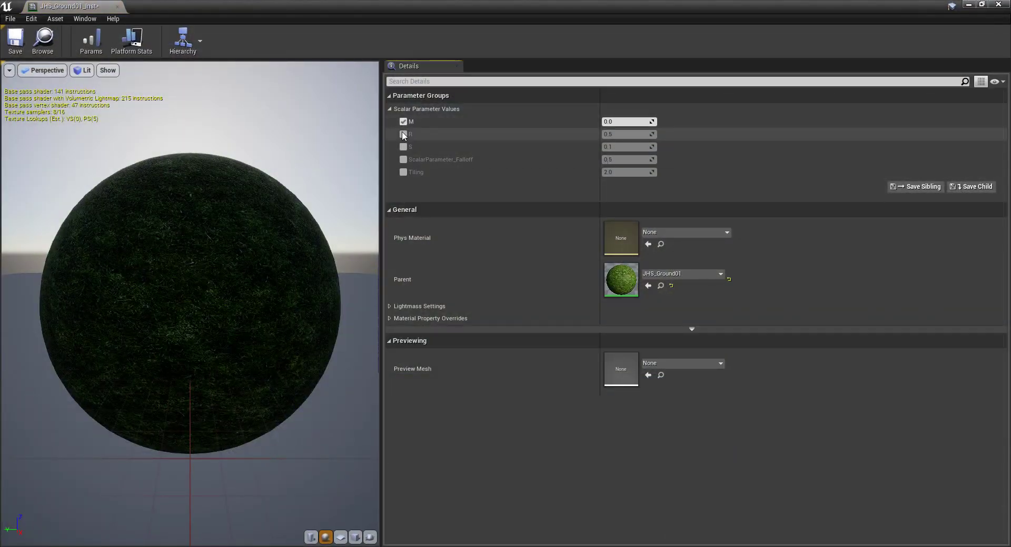
{"action": "left_click", "coordinate": [403, 134]}
{"action": "left_click", "coordinate": [403, 147]}
{"action": "left_click", "coordinate": [403, 159]}
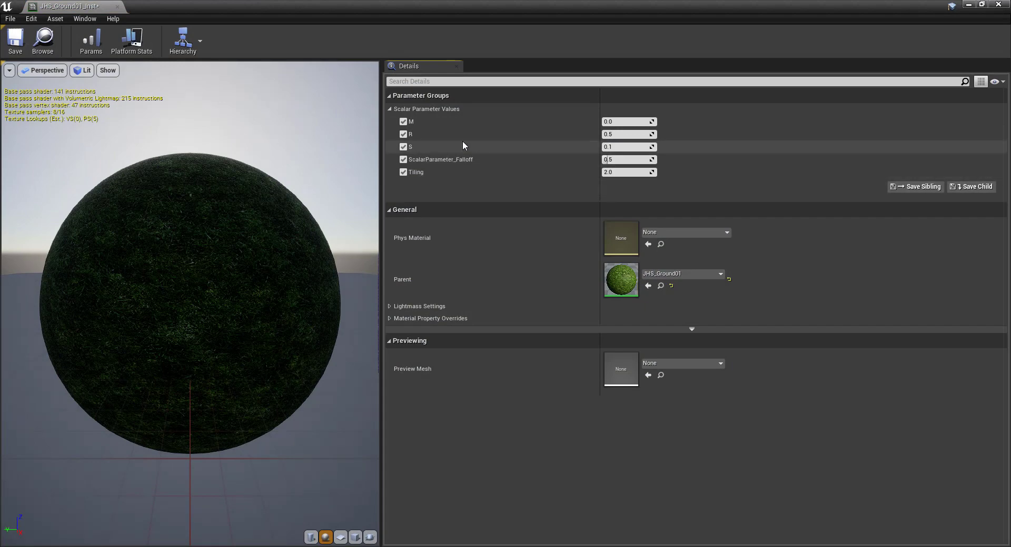
{"action": "left_click", "coordinate": [403, 172]}
{"action": "left_click", "coordinate": [403, 172]}
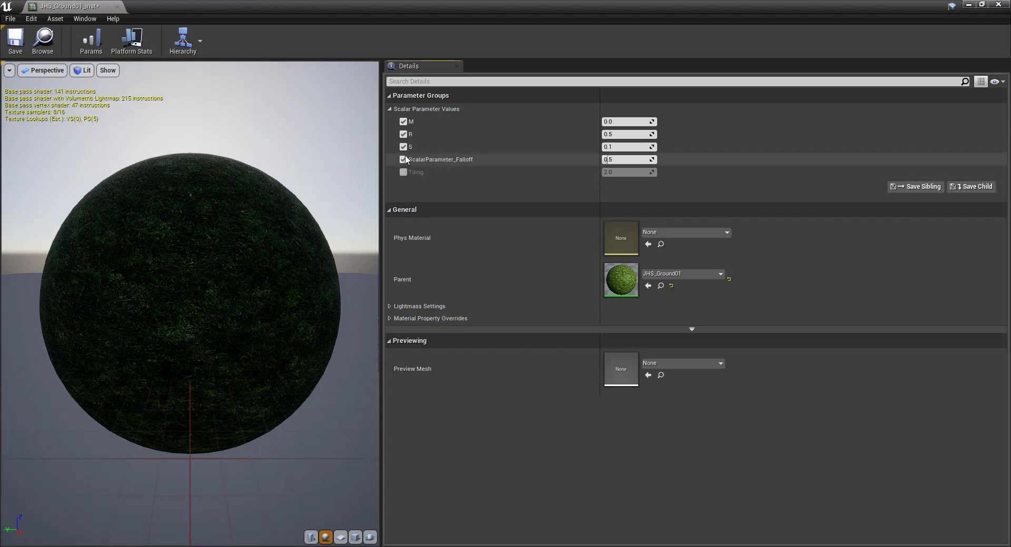
{"action": "left_click", "coordinate": [403, 134]}
{"action": "left_click", "coordinate": [404, 122]}
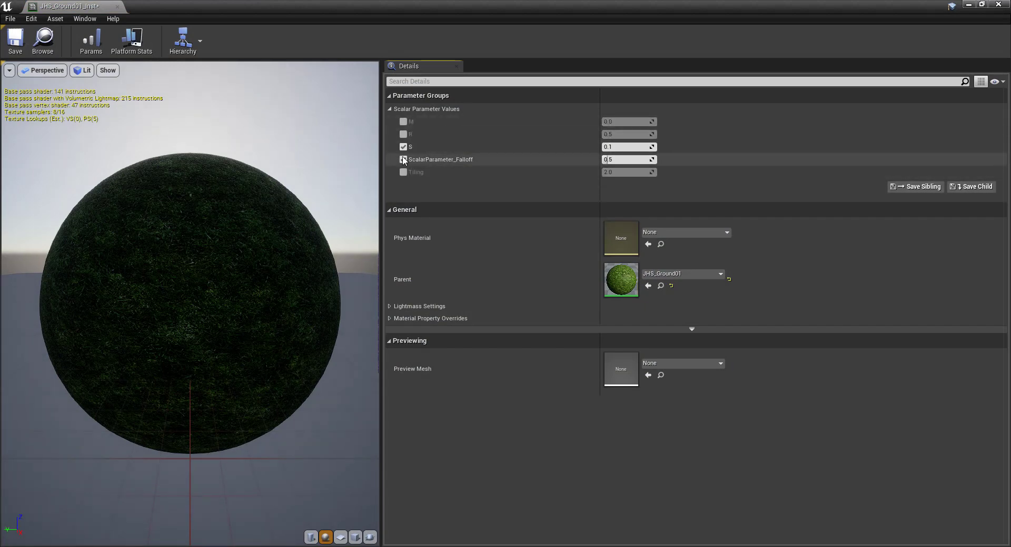
{"action": "left_click", "coordinate": [403, 159]}
{"action": "left_click", "coordinate": [403, 147]}
Step: Close the instance editor, enter Mesh Paint mode on the grass ground, and select vertex colour painting
{"action": "left_click", "coordinate": [1004, 5]}
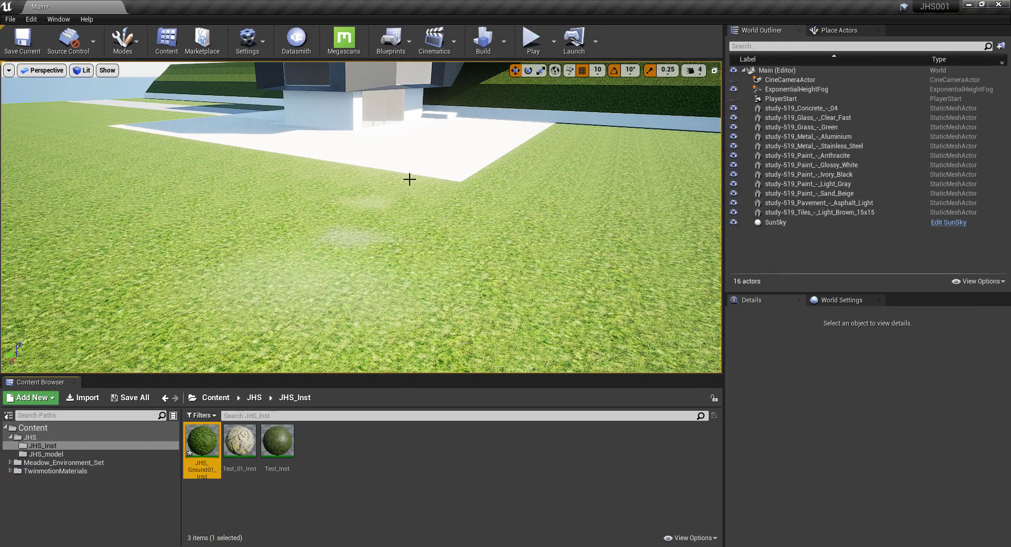
{"action": "left_click", "coordinate": [122, 50]}
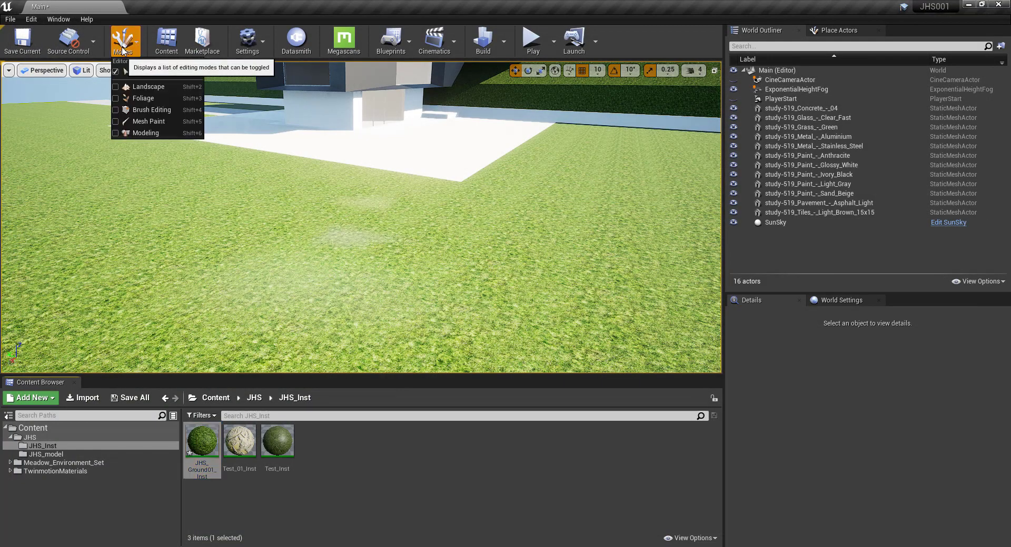
{"action": "left_click", "coordinate": [169, 124]}
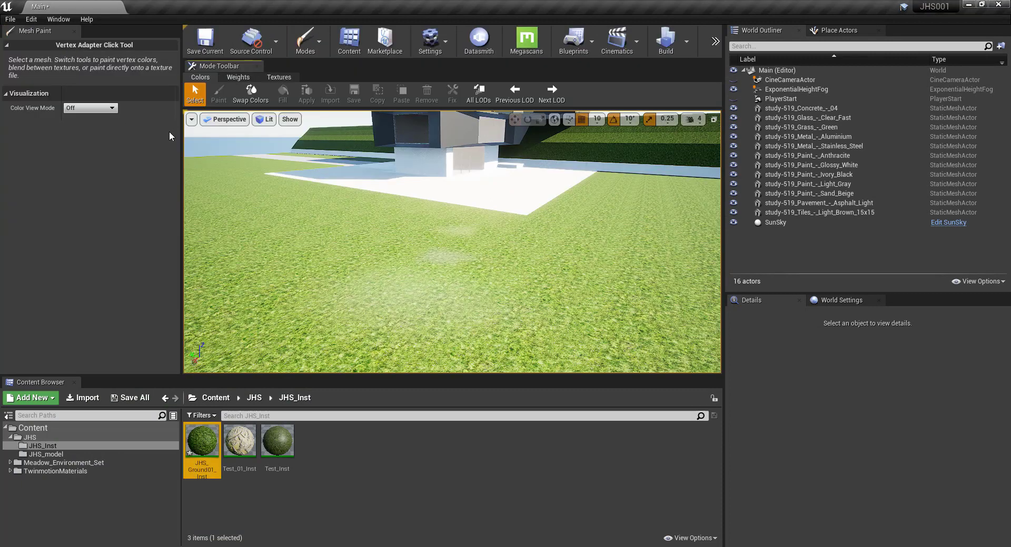
{"action": "left_click", "coordinate": [298, 238]}
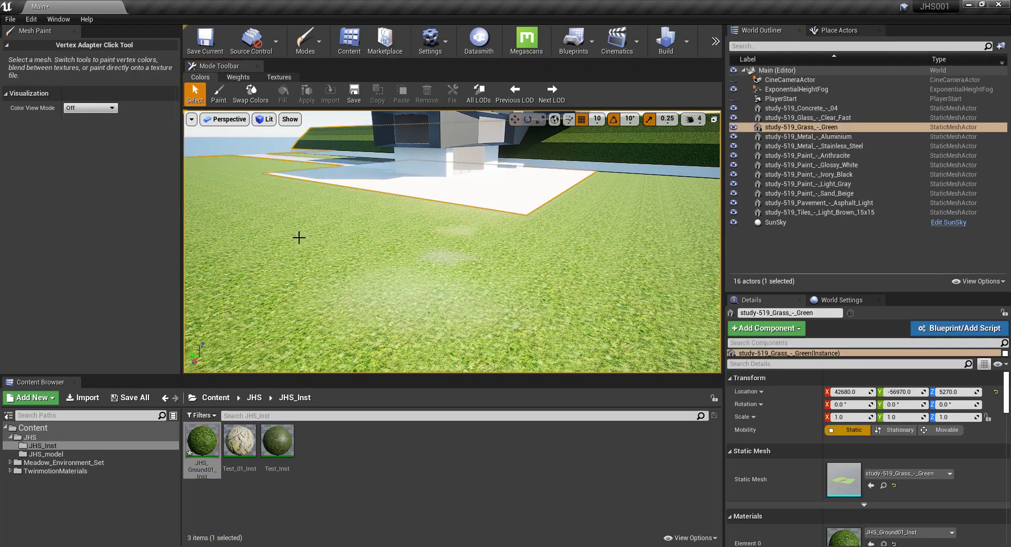
{"action": "left_click", "coordinate": [217, 96]}
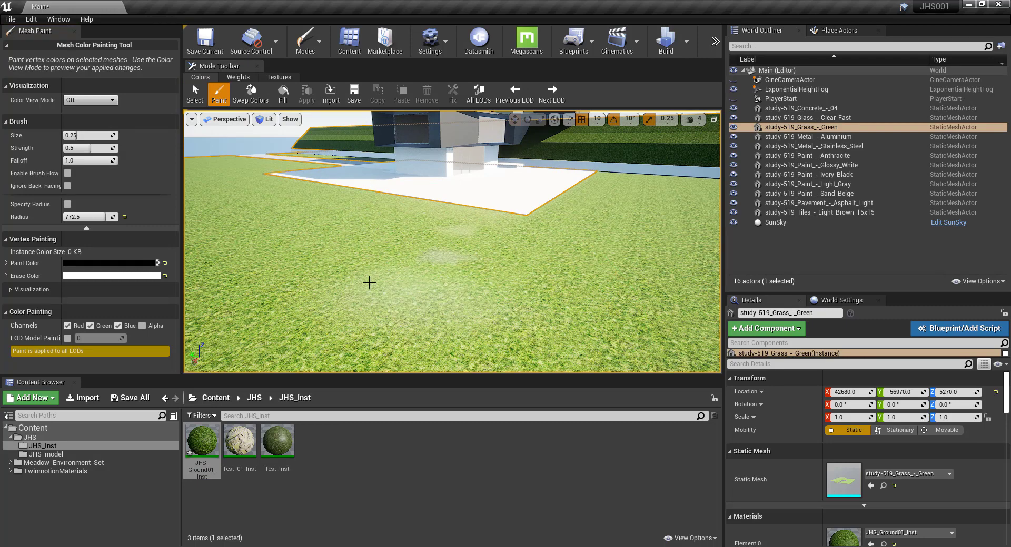
Step: Paint large dirt strokes over the grass with a brush size of 0.1
{"action": "left_click_drag", "start_coordinate": [345, 293], "coordinate": [352, 263]}
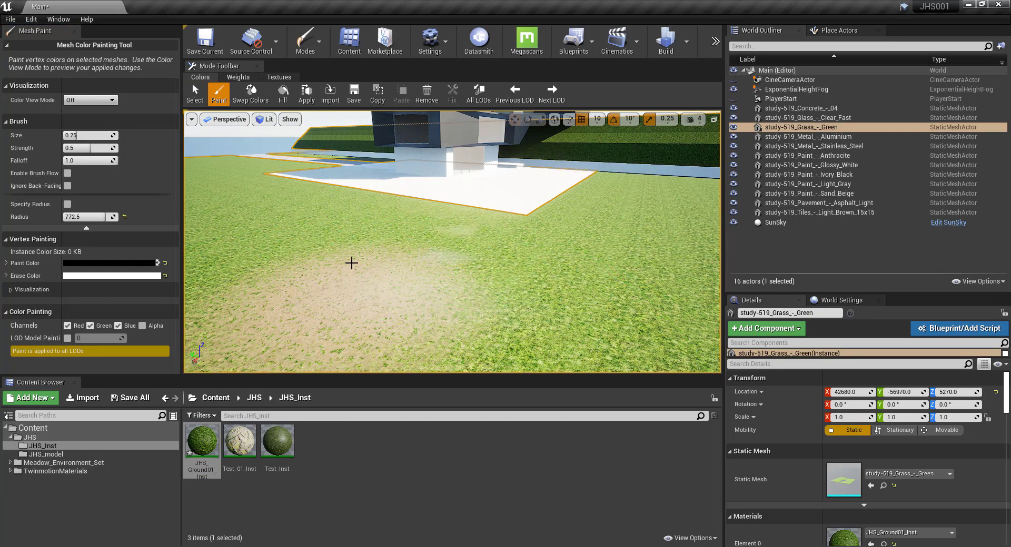
{"action": "scroll", "coordinate": [361, 264], "scroll_direction": "down", "scroll_amount": 5}
{"action": "scroll", "coordinate": [442, 269], "scroll_direction": "up", "scroll_amount": 2}
{"action": "scroll", "coordinate": [444, 269], "scroll_direction": "up", "scroll_amount": 2}
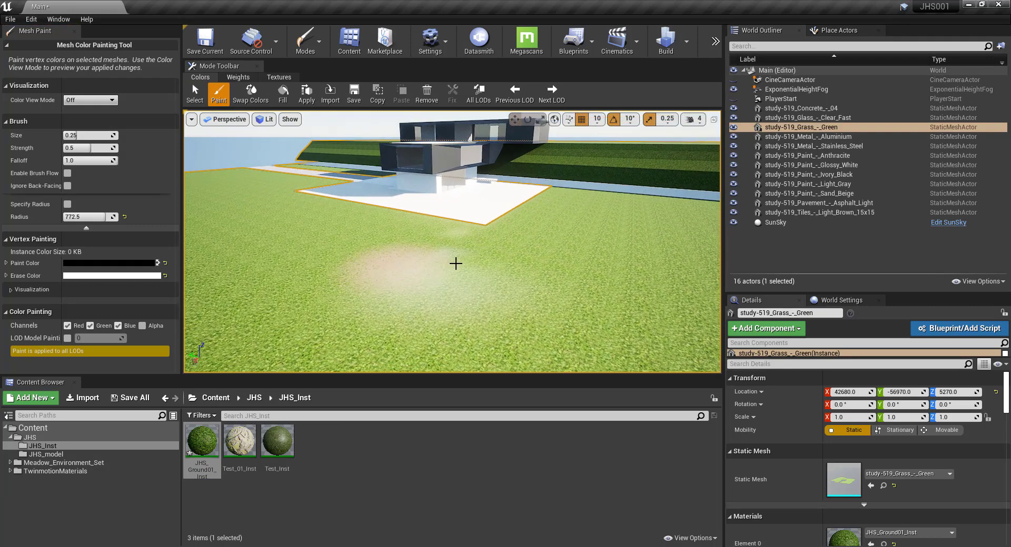
{"action": "scroll", "coordinate": [450, 268], "scroll_direction": "up", "scroll_amount": 1}
{"action": "scroll", "coordinate": [458, 272], "scroll_direction": "up", "scroll_amount": 2}
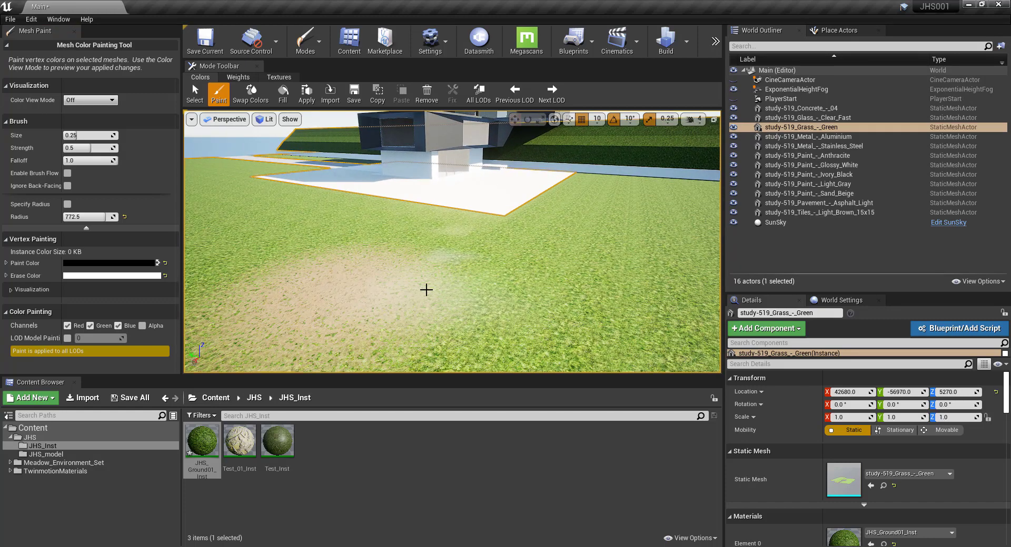
{"action": "scroll", "coordinate": [424, 292], "scroll_direction": "up", "scroll_amount": 1}
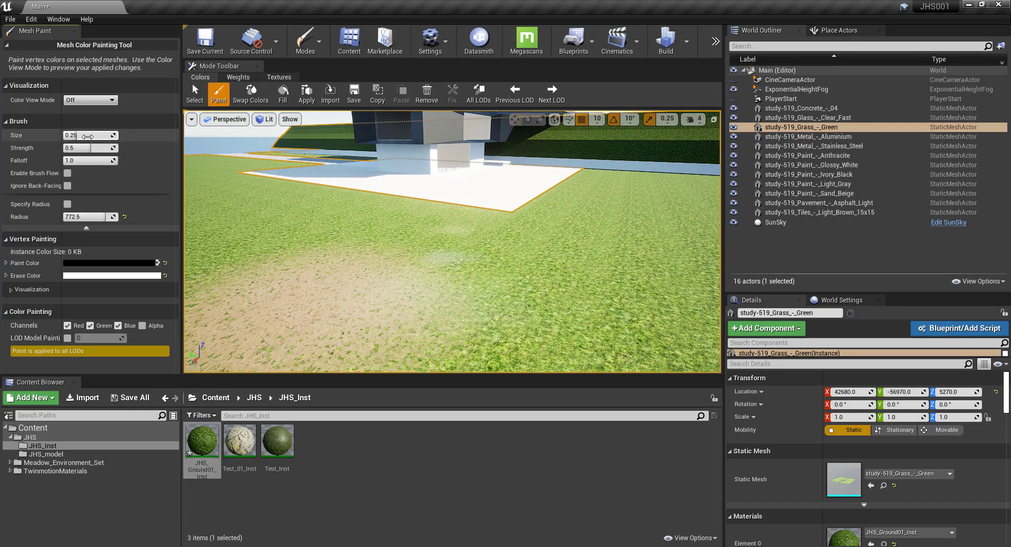
{"action": "left_click", "coordinate": [79, 135]}
{"action": "type", "text": "0.1"}
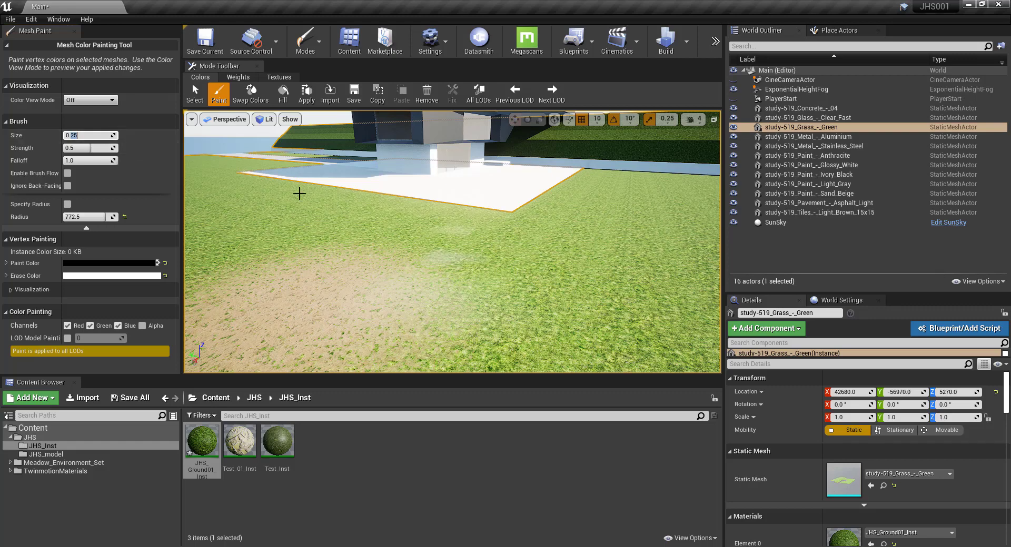
{"action": "scroll", "coordinate": [511, 274], "scroll_direction": "up", "scroll_amount": 2}
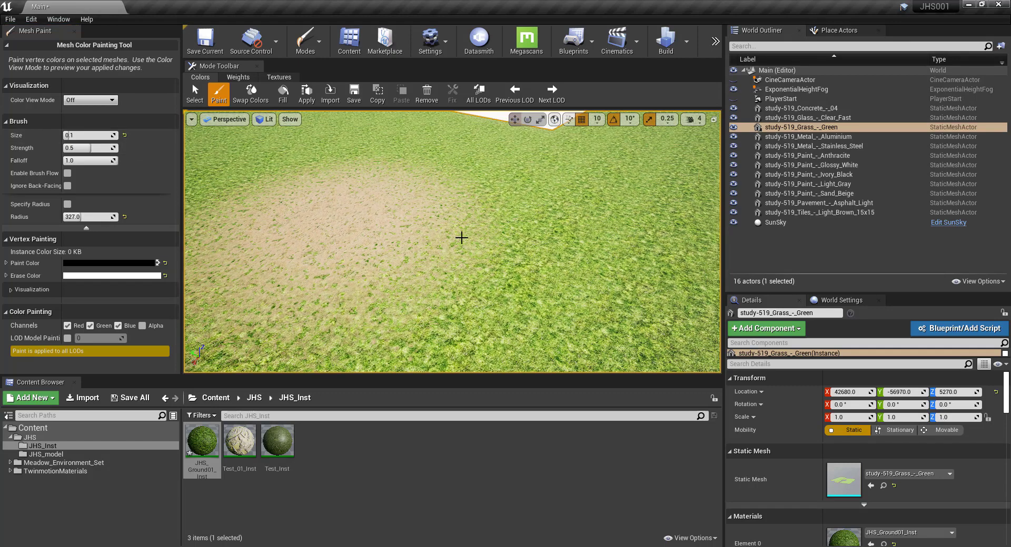
{"action": "left_click_drag", "start_coordinate": [460, 237], "coordinate": [505, 228]}
{"action": "scroll", "coordinate": [506, 227], "scroll_direction": "up", "scroll_amount": 1}
{"action": "right_click_drag", "start_coordinate": [453, 242], "coordinate": [452, 242]}
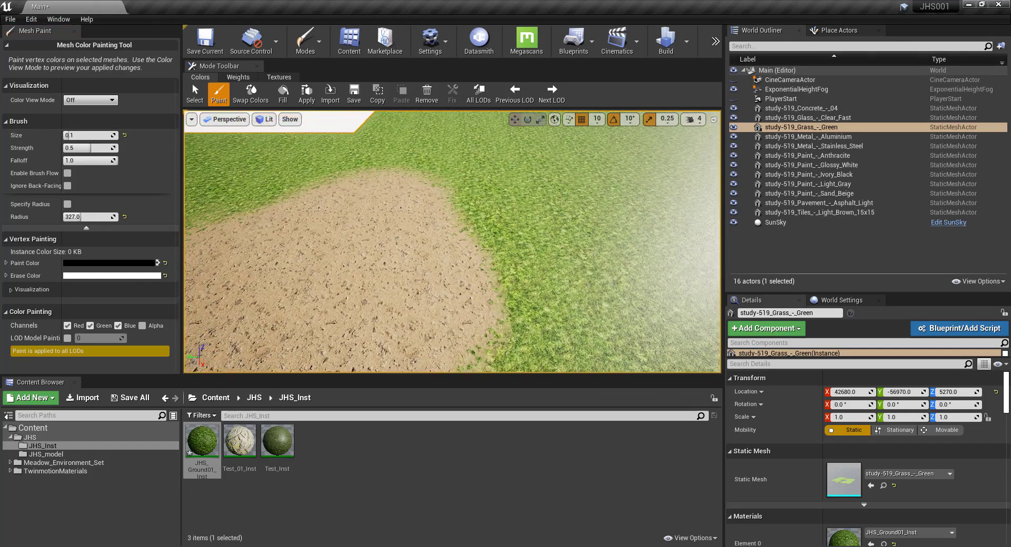
Step: Reduce the brush size, settling on 0.05
{"action": "double_click", "coordinate": [83, 135]}
{"action": "type", "text": "0.01"}
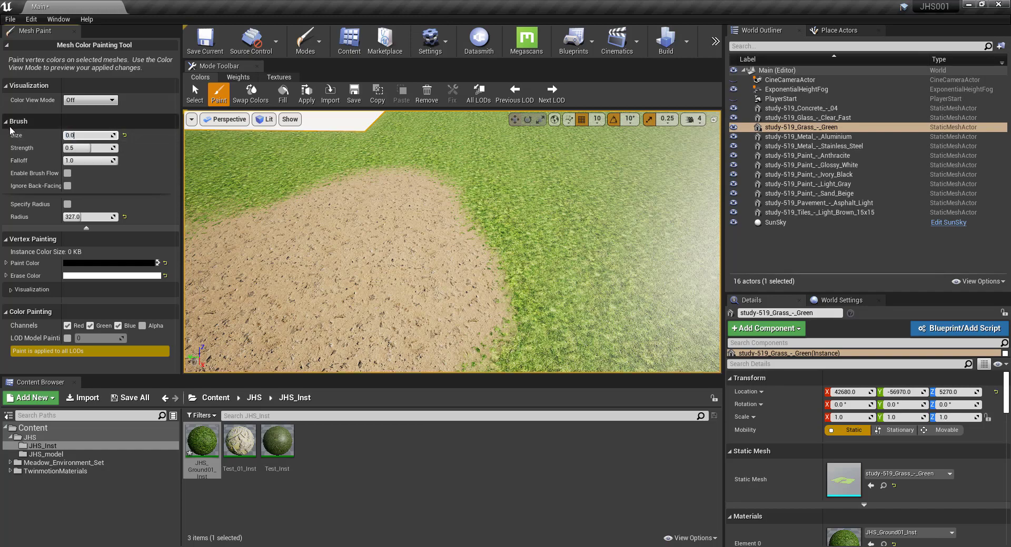
{"action": "left_click", "coordinate": [162, 172]}
{"action": "scroll", "coordinate": [379, 157], "scroll_direction": "down", "scroll_amount": 3}
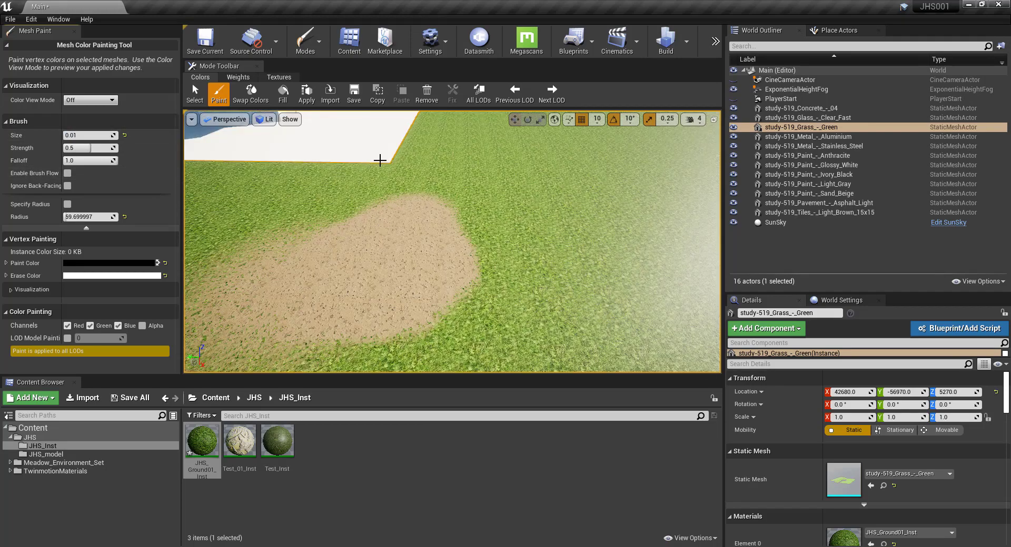
{"action": "scroll", "coordinate": [379, 158], "scroll_direction": "up", "scroll_amount": 4}
{"action": "double_click", "coordinate": [82, 135]}
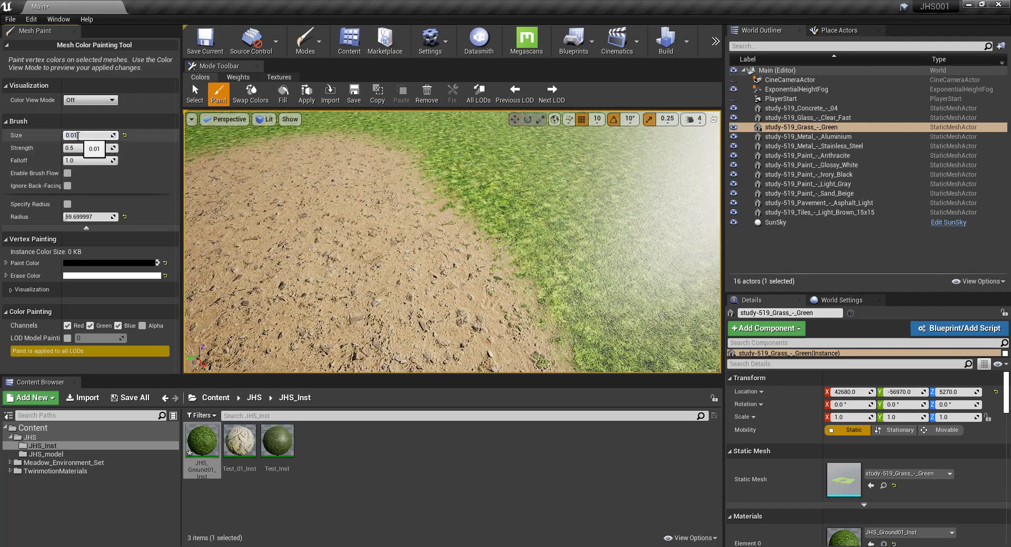
{"action": "type", "text": "0.05"}
{"action": "key", "text": "BackSpace"}
{"action": "key", "text": "BackSpace"}
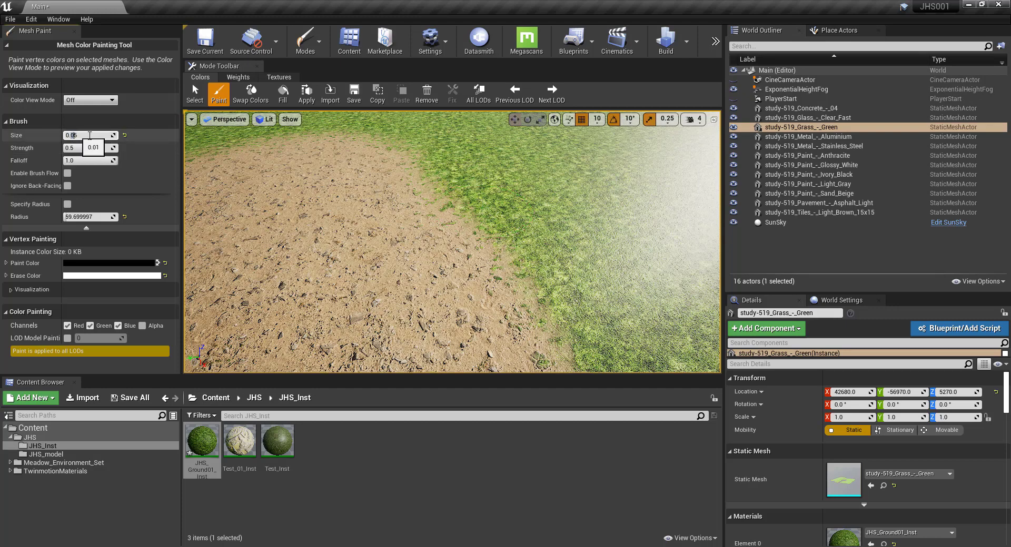
{"action": "type", "text": "1"}
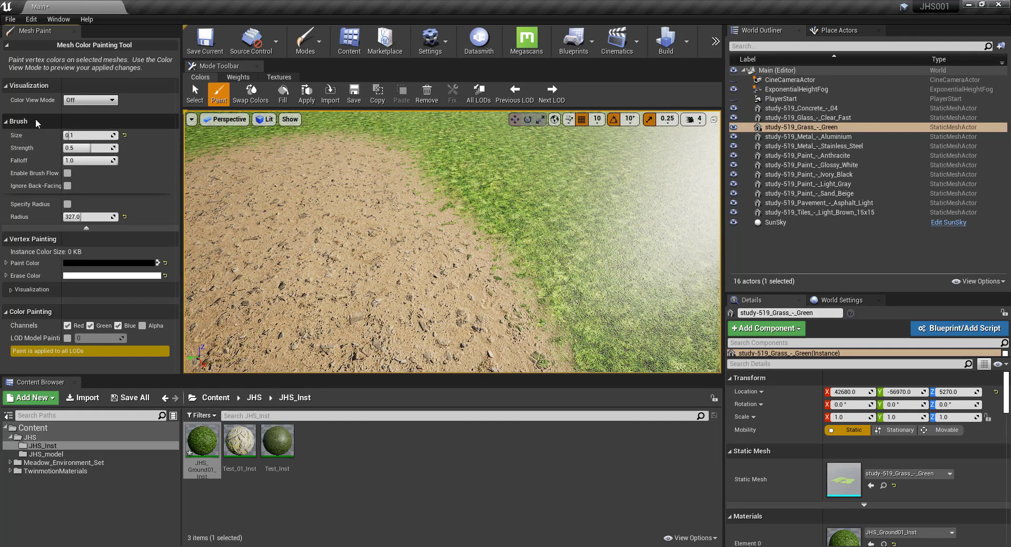
{"action": "double_click", "coordinate": [86, 135]}
{"action": "type", "text": "0.05"}
{"action": "key", "text": "Return"}
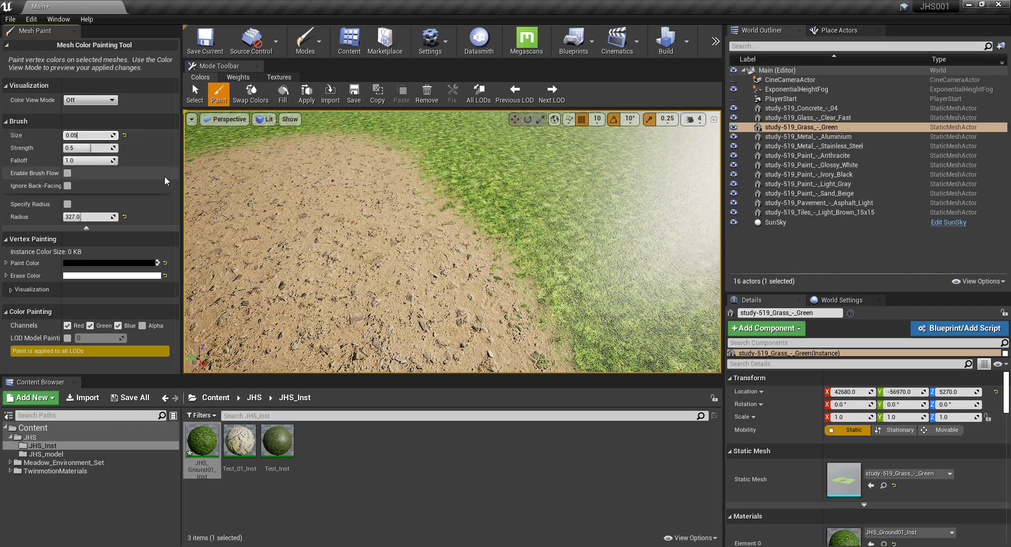
{"action": "scroll", "coordinate": [335, 171], "scroll_direction": "down", "scroll_amount": 3}
{"action": "right_click_drag", "start_coordinate": [335, 171], "coordinate": [442, 205]}
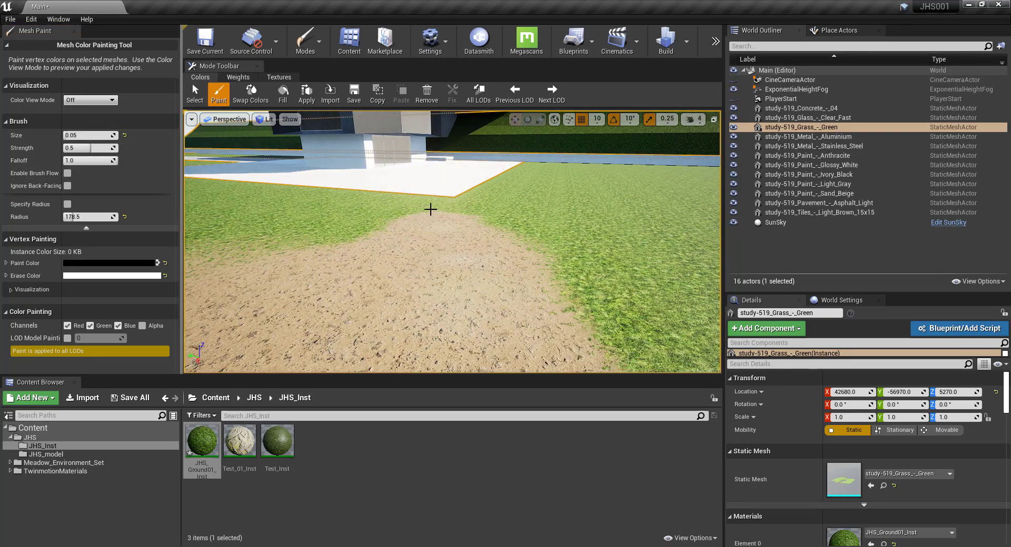
{"action": "scroll", "coordinate": [359, 232], "scroll_direction": "down", "scroll_amount": 2}
Step: Swap the paint colours and paint grass back over part of the dirt
{"action": "key", "text": "x"}
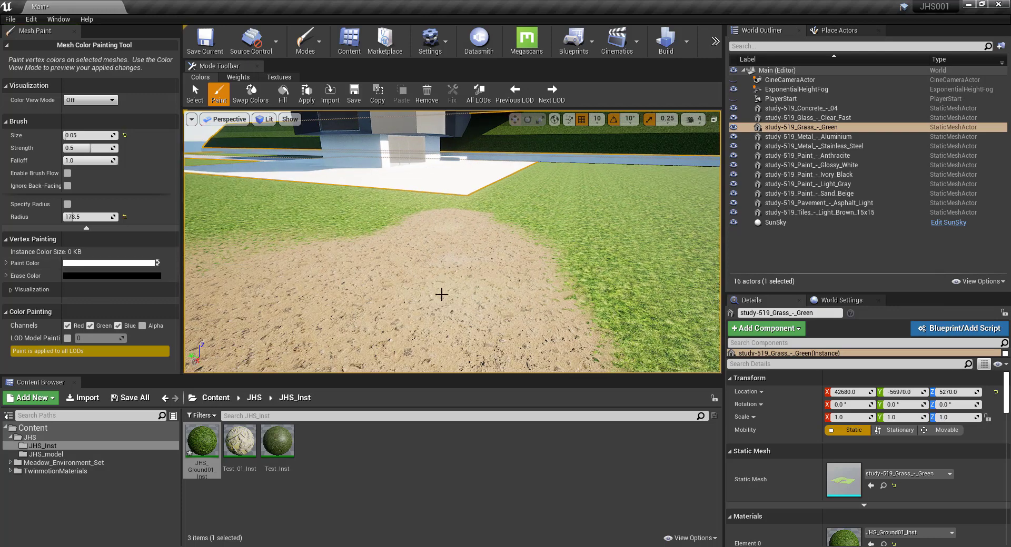
{"action": "left_click", "coordinate": [428, 310]}
{"action": "scroll", "coordinate": [428, 310], "scroll_direction": "down", "scroll_amount": 6}
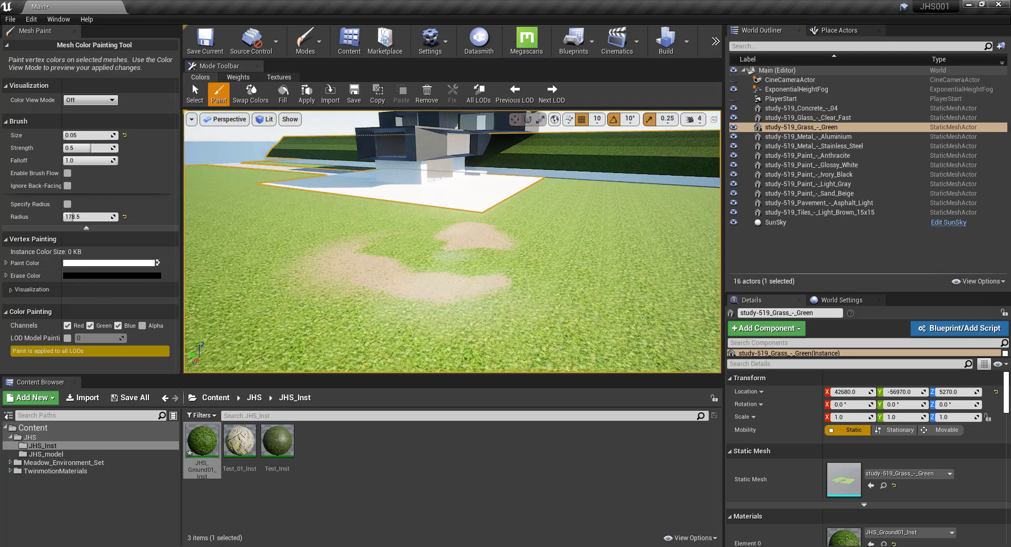
{"action": "scroll", "coordinate": [395, 296], "scroll_direction": "up", "scroll_amount": 2}
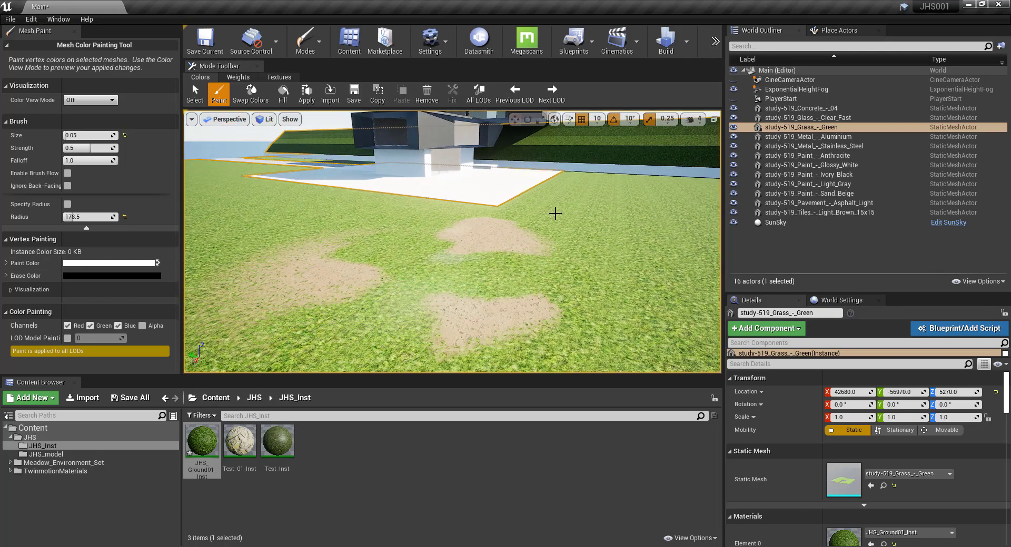
{"action": "scroll", "coordinate": [585, 214], "scroll_direction": "up", "scroll_amount": 3}
{"action": "scroll", "coordinate": [582, 230], "scroll_direction": "up", "scroll_amount": 2}
{"action": "scroll", "coordinate": [567, 210], "scroll_direction": "up", "scroll_amount": 2}
{"action": "scroll", "coordinate": [546, 216], "scroll_direction": "up", "scroll_amount": 2}
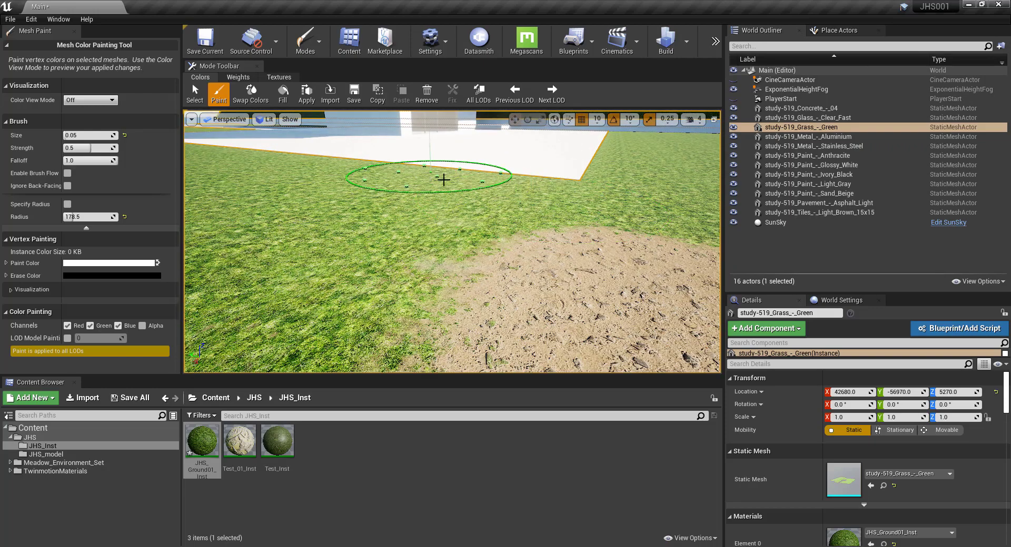
{"action": "scroll", "coordinate": [447, 179], "scroll_direction": "up", "scroll_amount": 1}
{"action": "key", "text": "x"}
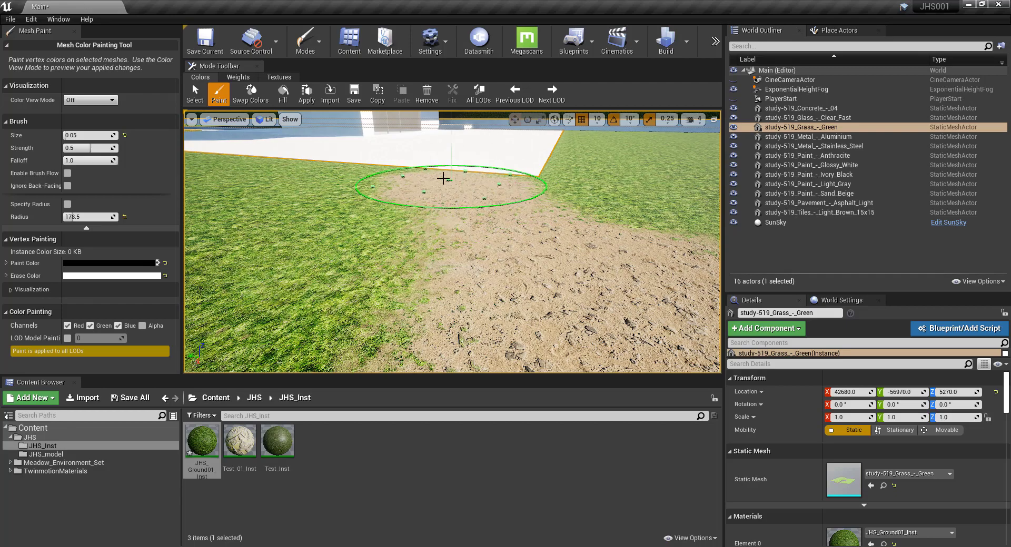
{"action": "scroll", "coordinate": [418, 169], "scroll_direction": "down", "scroll_amount": 2}
{"action": "scroll", "coordinate": [474, 214], "scroll_direction": "down", "scroll_amount": 3}
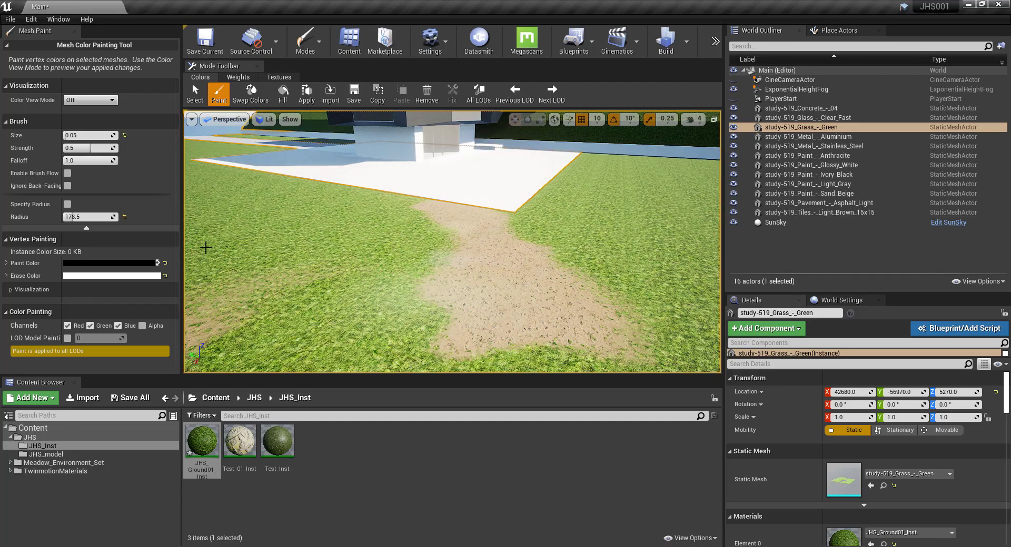
{"action": "key", "text": "x"}
{"action": "scroll", "coordinate": [460, 298], "scroll_direction": "up", "scroll_amount": 1}
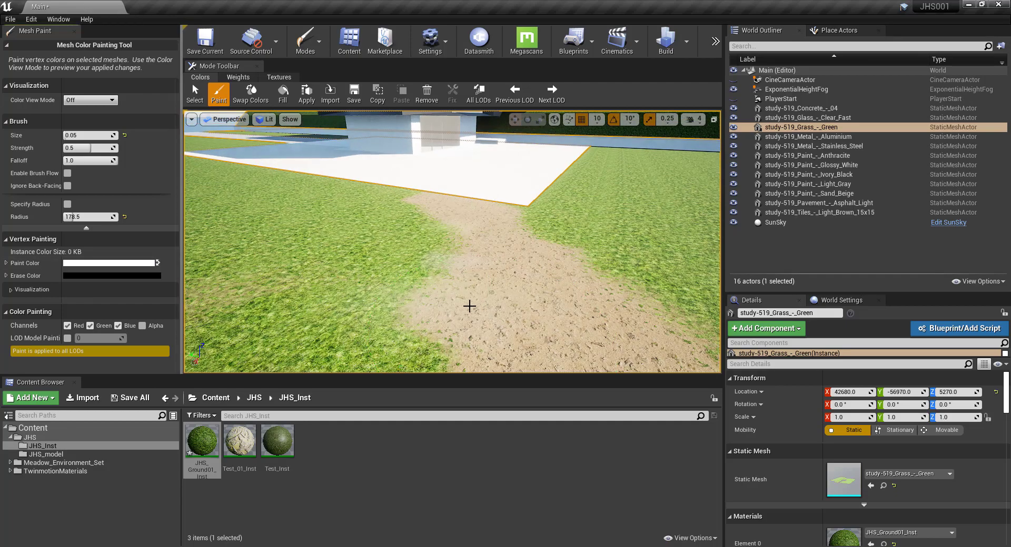
{"action": "scroll", "coordinate": [469, 304], "scroll_direction": "up", "scroll_amount": 1}
{"action": "scroll", "coordinate": [437, 331], "scroll_direction": "up", "scroll_amount": 1}
Step: Paint several round dirt patches beside the slab and a larger dirt area along it
{"action": "right_click_drag", "start_coordinate": [517, 274], "coordinate": [564, 304]}
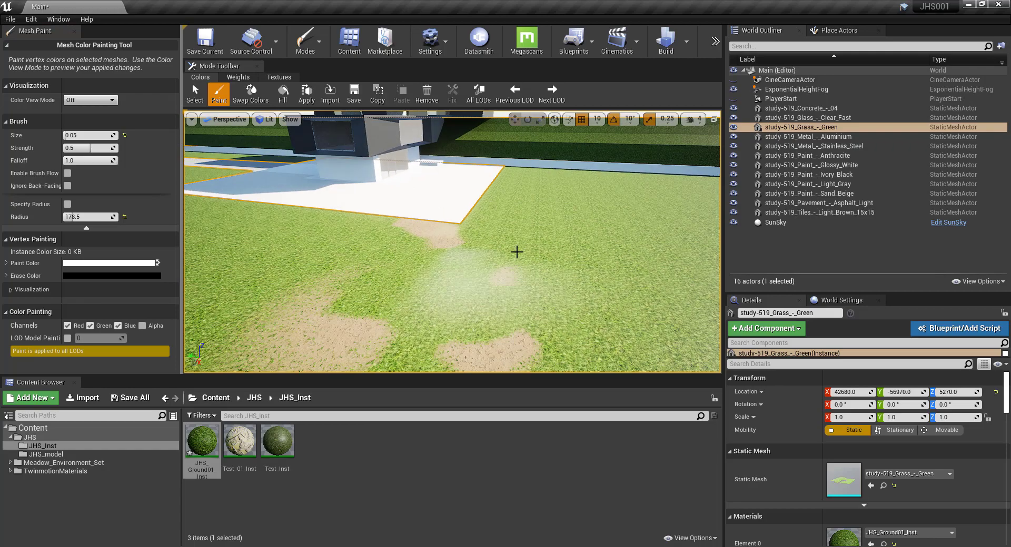
{"action": "right_click_drag", "start_coordinate": [477, 235], "coordinate": [361, 220]}
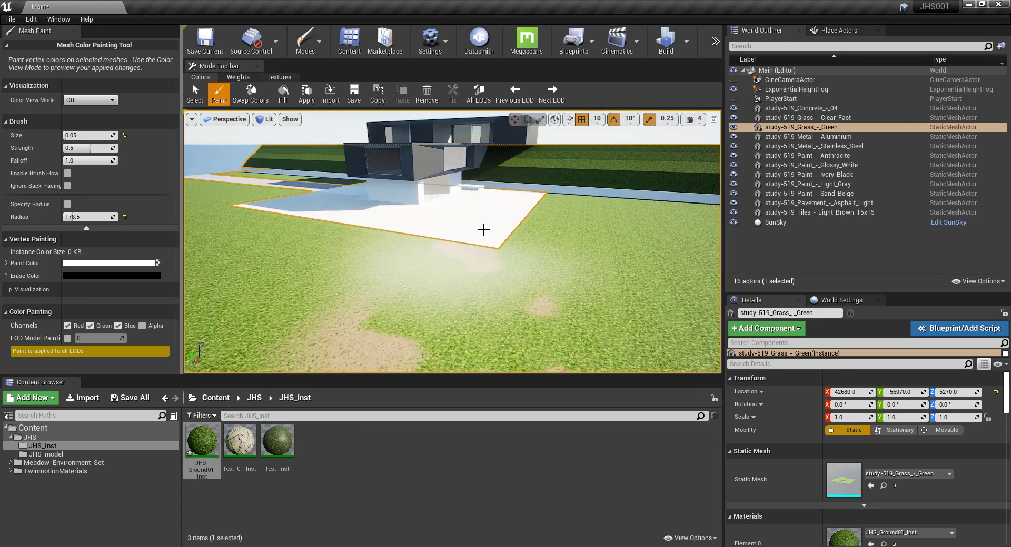
{"action": "key", "text": "x"}
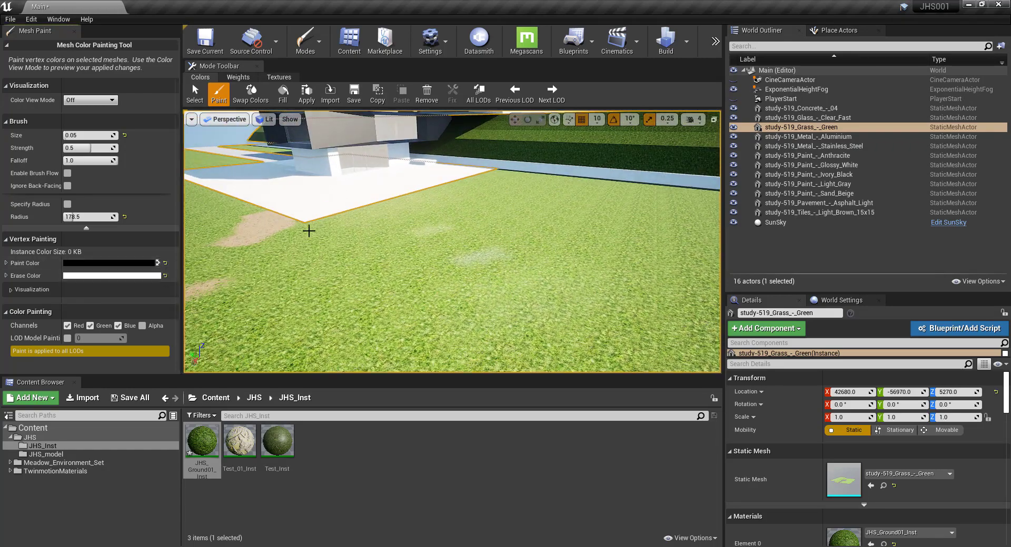
{"action": "right_click_drag", "start_coordinate": [315, 184], "coordinate": [314, 185]}
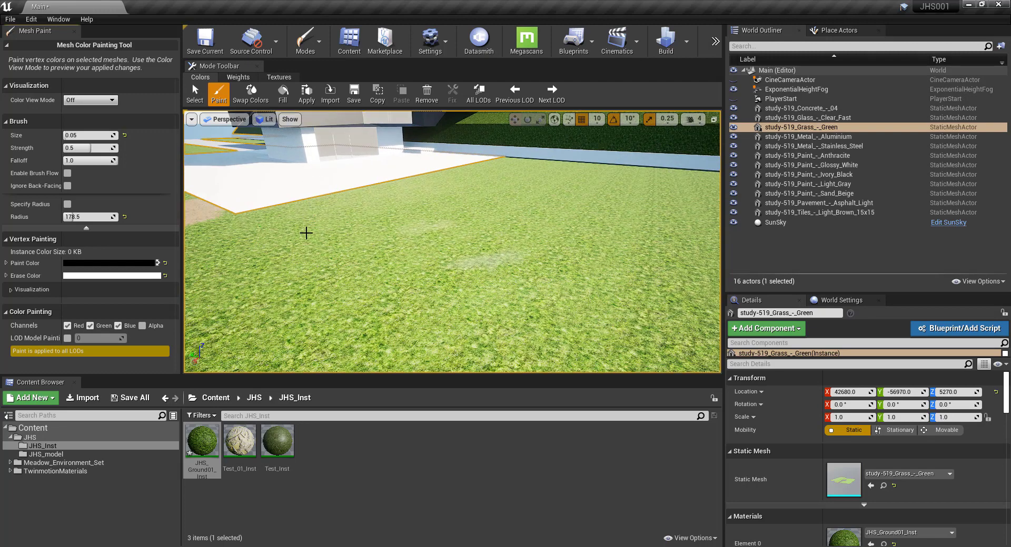
{"action": "left_click", "coordinate": [327, 237]}
{"action": "right_click_drag", "start_coordinate": [338, 221], "coordinate": [357, 230]}
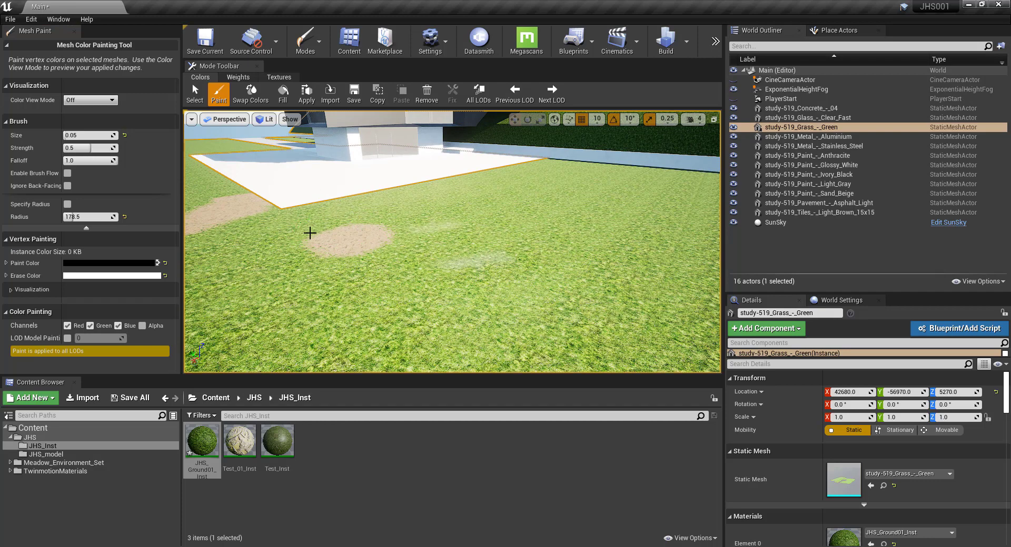
{"action": "right_click_drag", "start_coordinate": [305, 242], "coordinate": [306, 238]}
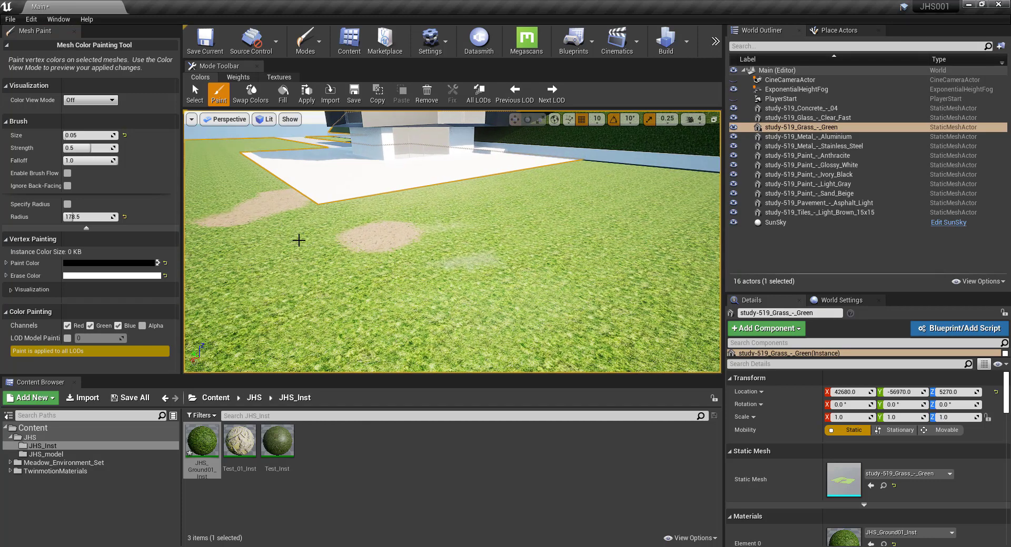
{"action": "scroll", "coordinate": [298, 240], "scroll_direction": "up", "scroll_amount": 3}
{"action": "left_click_drag", "start_coordinate": [271, 207], "coordinate": [381, 166]}
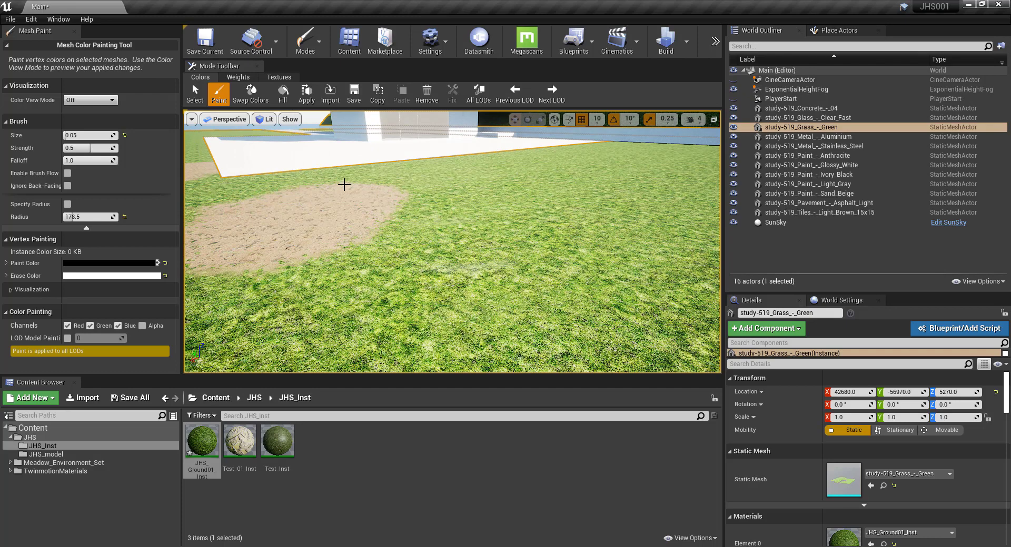
{"action": "right_click_drag", "start_coordinate": [534, 156], "coordinate": [524, 194]}
Step: Paint some dirt back to grass and raise the brush strength to 0.233333
{"action": "left_click", "coordinate": [157, 263]}
{"action": "left_click_drag", "start_coordinate": [518, 200], "coordinate": [505, 186]}
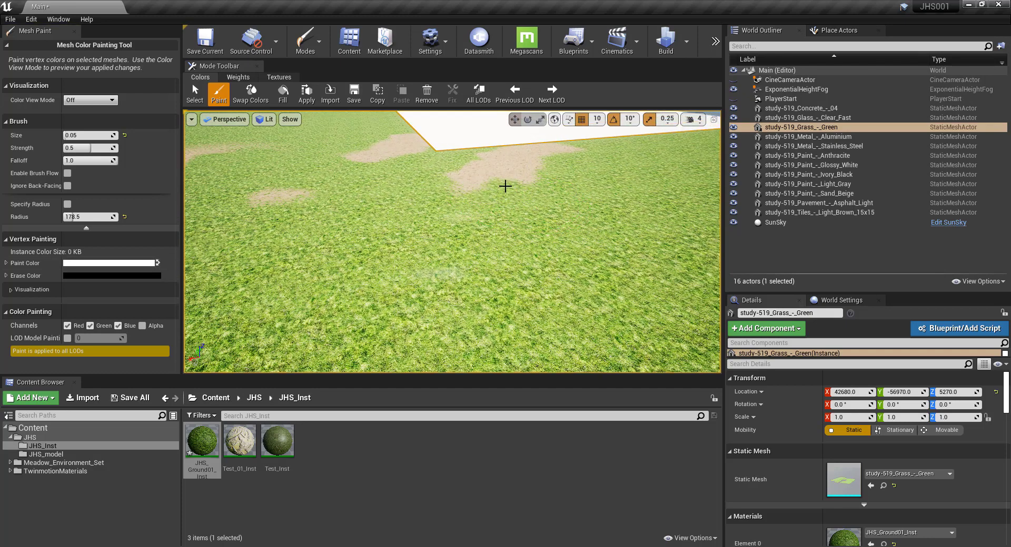
{"action": "left_click_drag", "start_coordinate": [72, 148], "coordinate": [79, 148]}
Step: Extend the dirt patch downward, then restore grass over most of it, leaving thin streaks by the slab
{"action": "left_click_drag", "start_coordinate": [491, 192], "coordinate": [499, 180]}
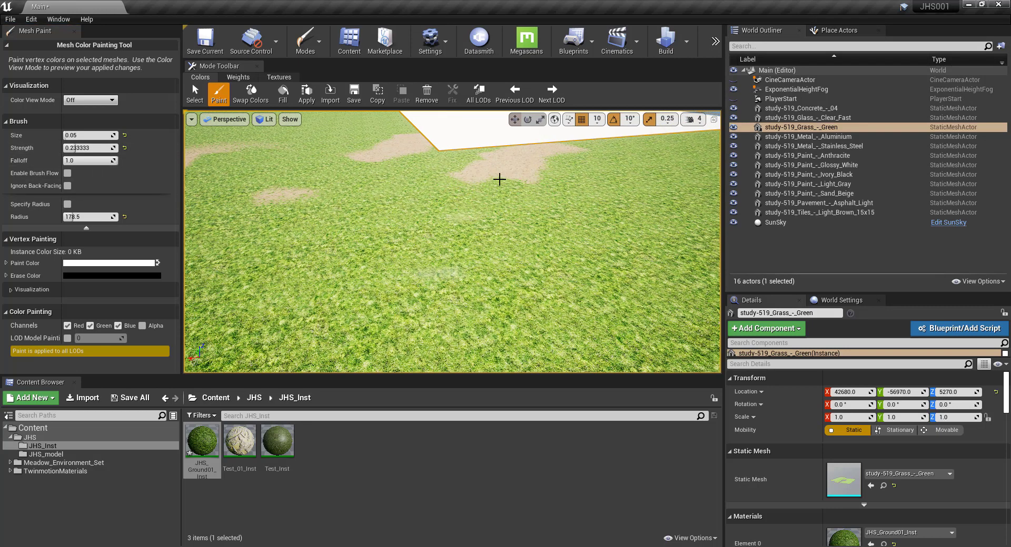
{"action": "right_click_drag", "start_coordinate": [494, 176], "coordinate": [493, 175]}
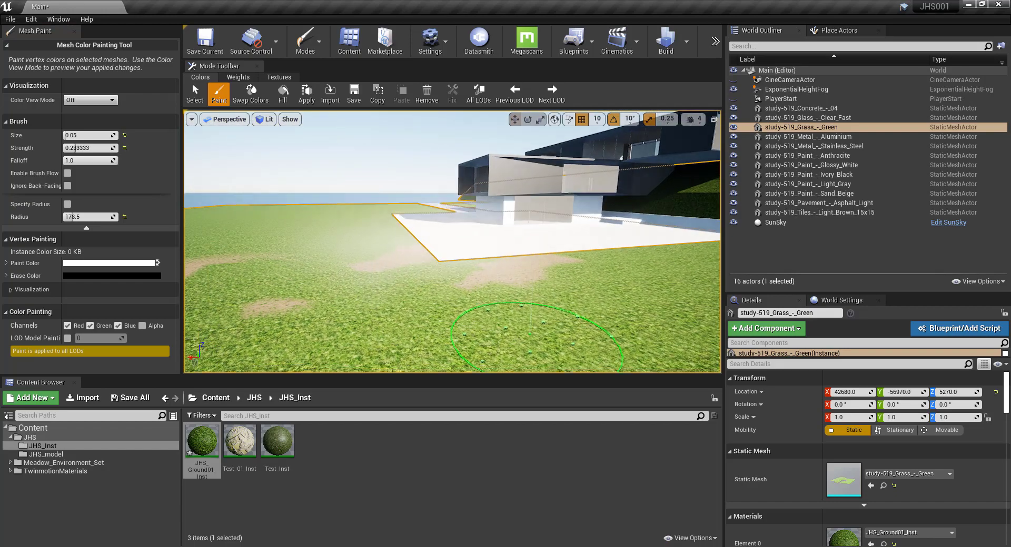
{"action": "right_click_drag", "start_coordinate": [564, 214], "coordinate": [564, 214]}
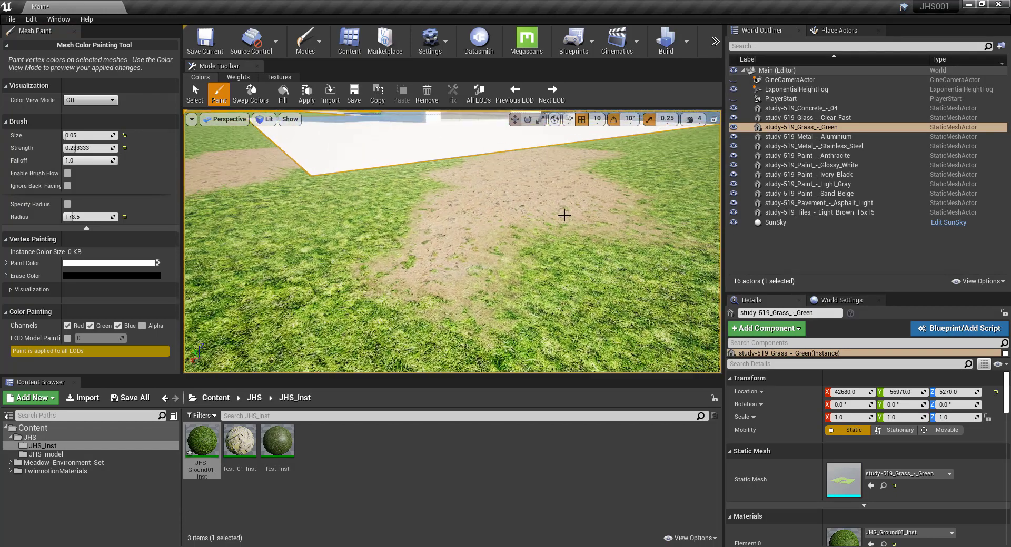
{"action": "mouse_move", "coordinate": [519, 215]}
{"action": "left_mouse_down", "text": "shift"}
{"action": "mouse_move", "coordinate": [506, 189]}
{"action": "mouse_move", "coordinate": [524, 177]}
{"action": "left_mouse_up", "text": "shift"}
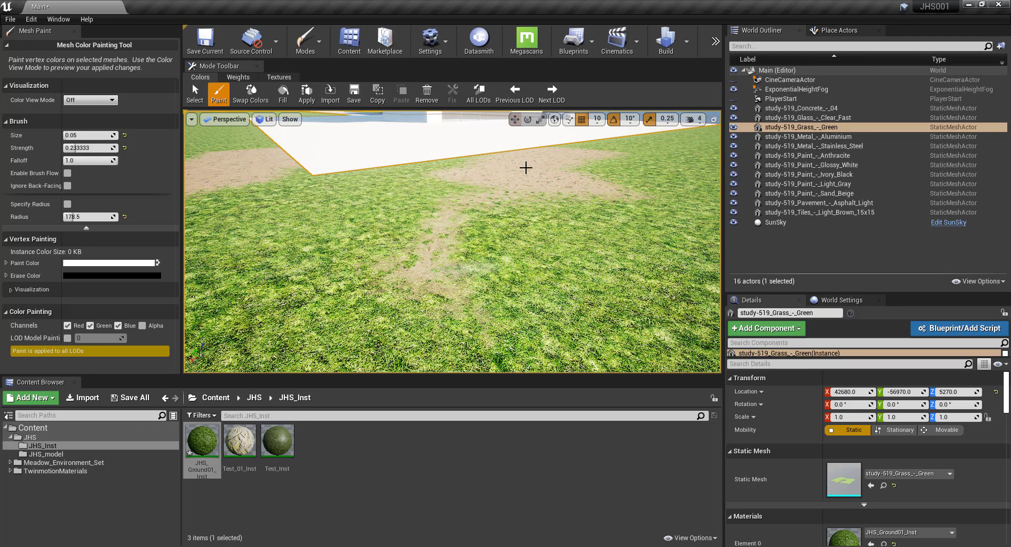
{"action": "right_click_drag", "start_coordinate": [488, 180], "coordinate": [488, 181]}
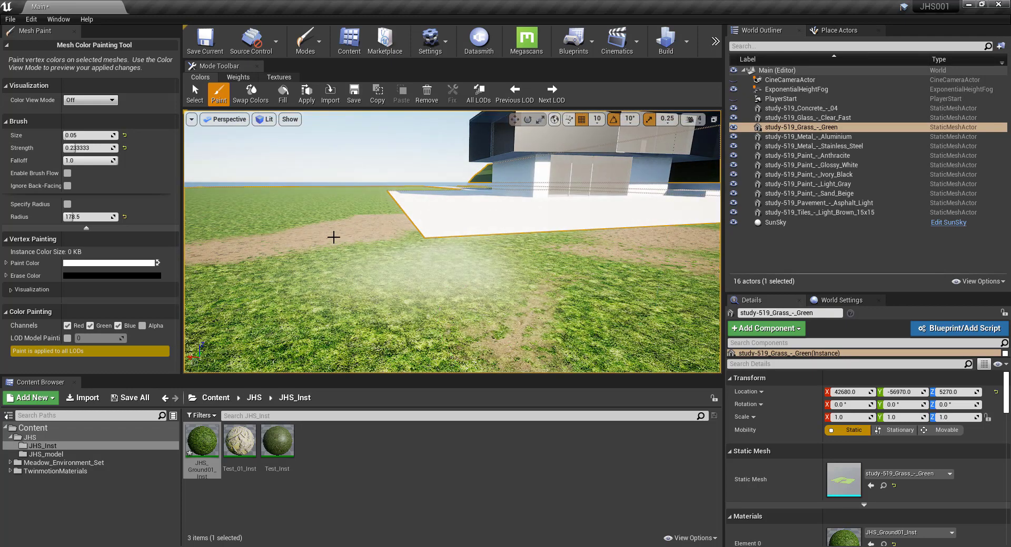
{"action": "scroll", "coordinate": [343, 231], "scroll_direction": "up", "scroll_amount": 2}
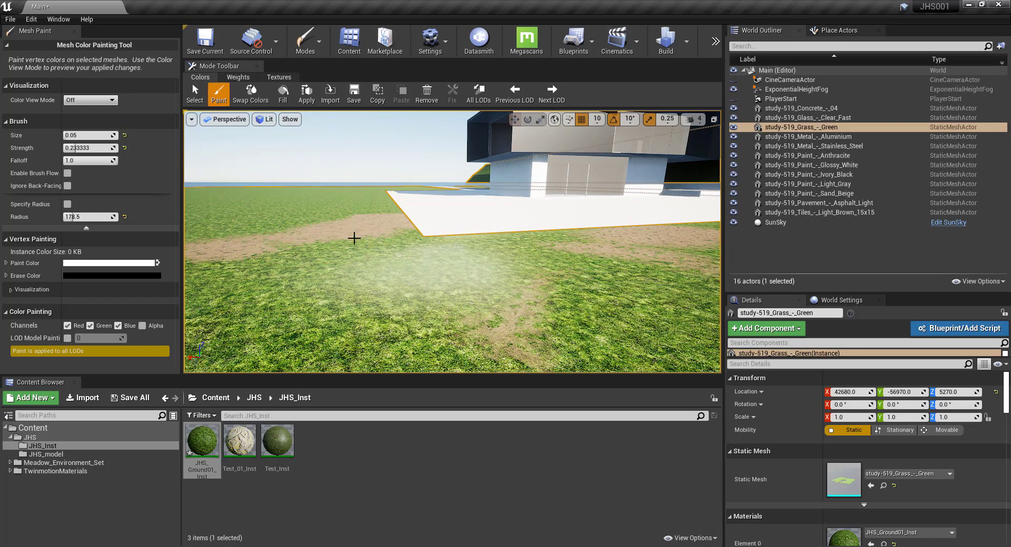
{"action": "right_click_drag", "start_coordinate": [353, 239], "coordinate": [344, 264]}
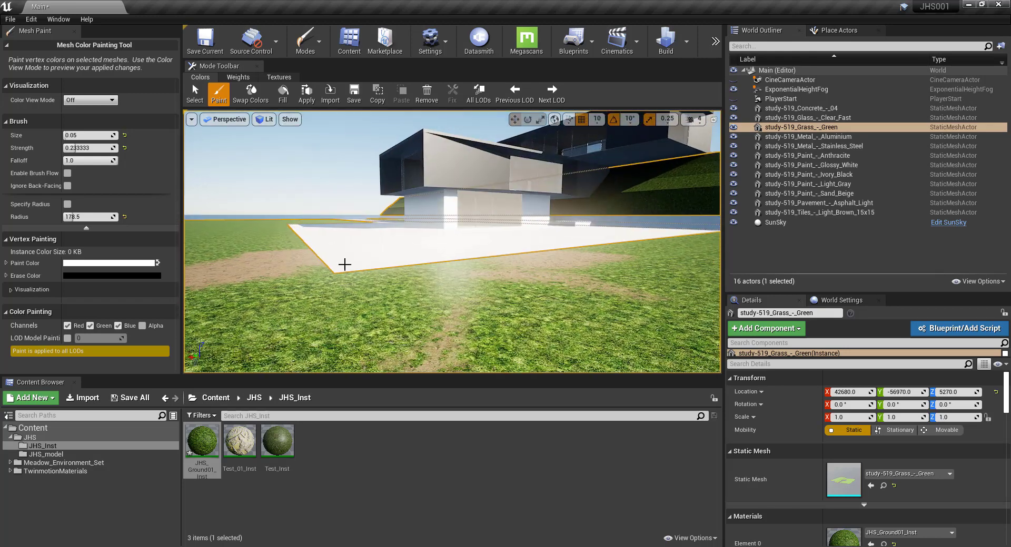
Step: Deselect the grass ground with Esc and make the viewport full screen with F11
{"action": "key", "text": "Escape"}
{"action": "key", "text": "F11"}
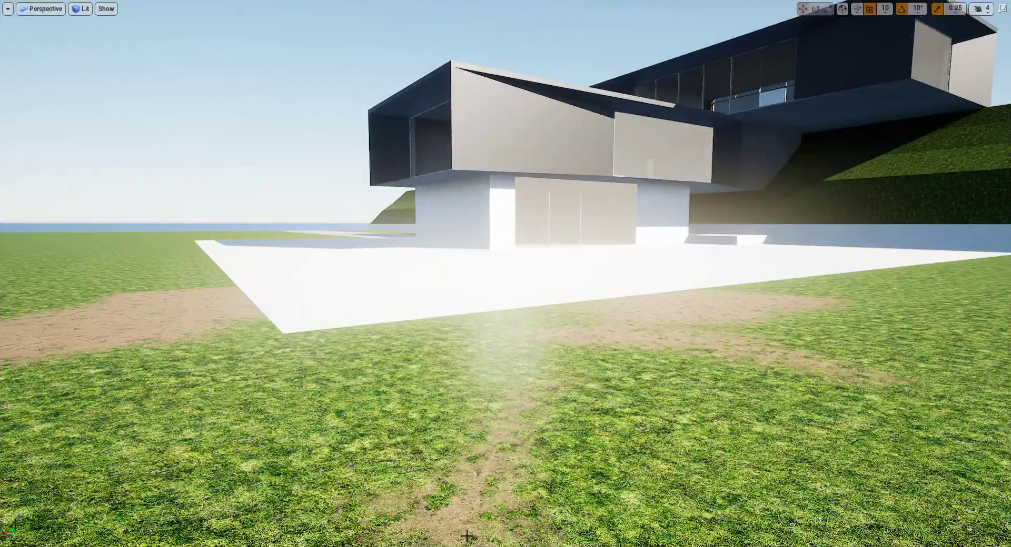